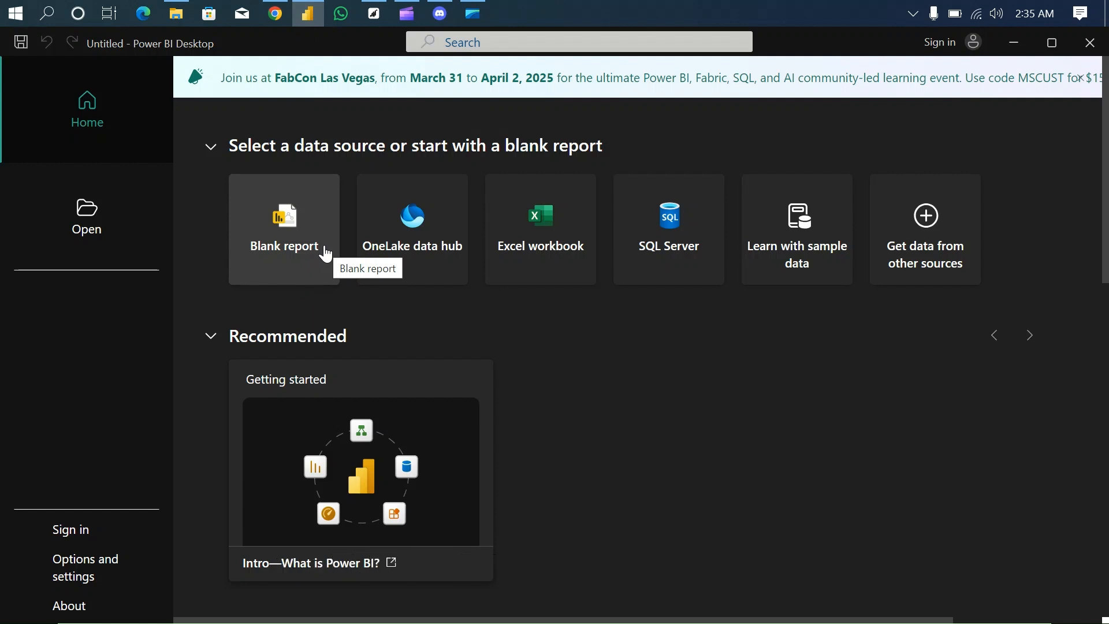
- Create a blank report and check the source files in the MODULE 3 DATASET folder before returning to the report
left_click(326, 254)
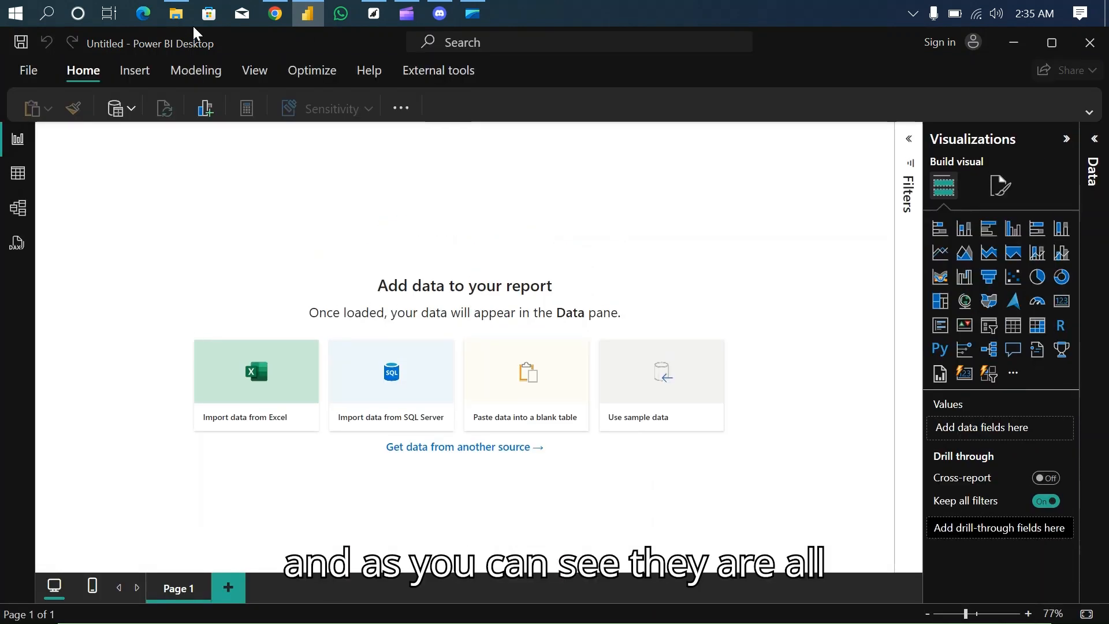
left_click(175, 14)
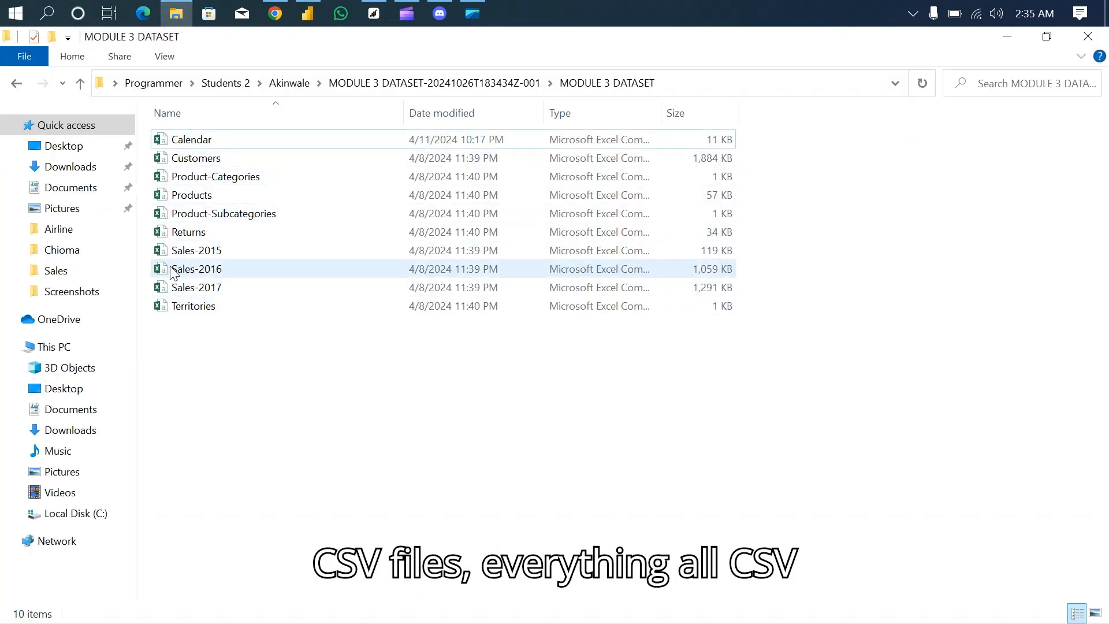
left_click(307, 14)
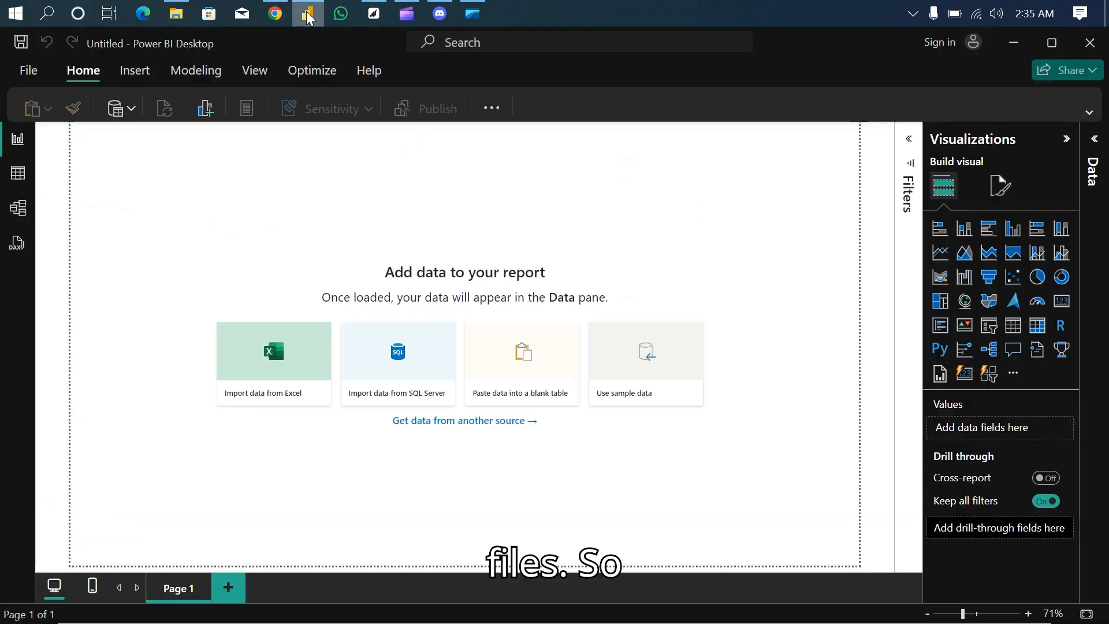
- Start a Text/CSV import and try to select the Calendar and Customers files together
left_click(133, 109)
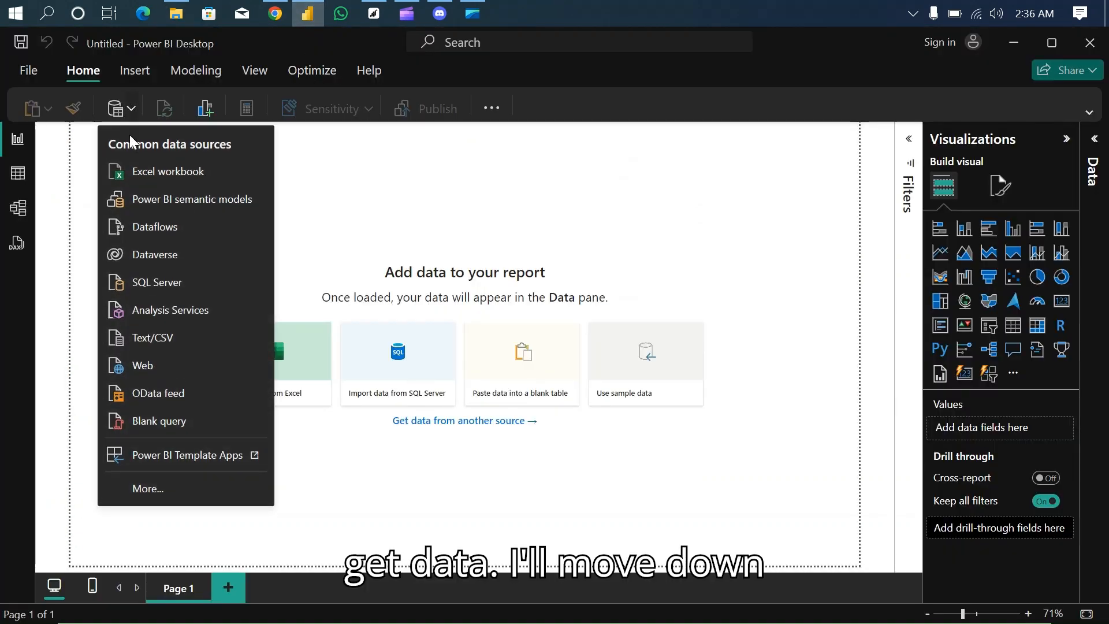
left_click(149, 338)
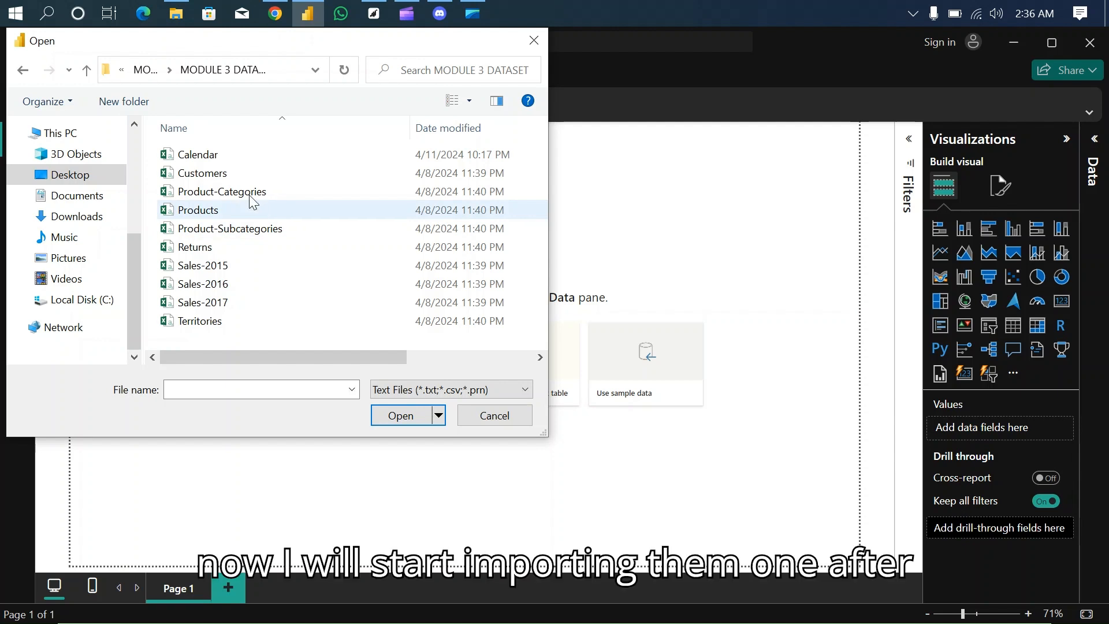
left_click(236, 155)
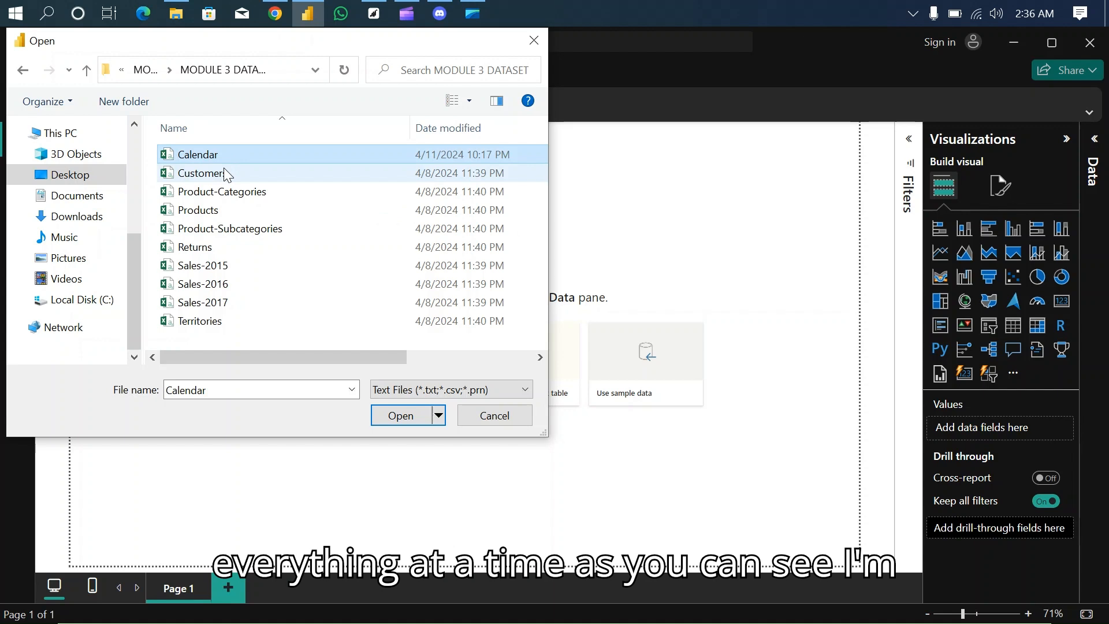
left_click(224, 173)
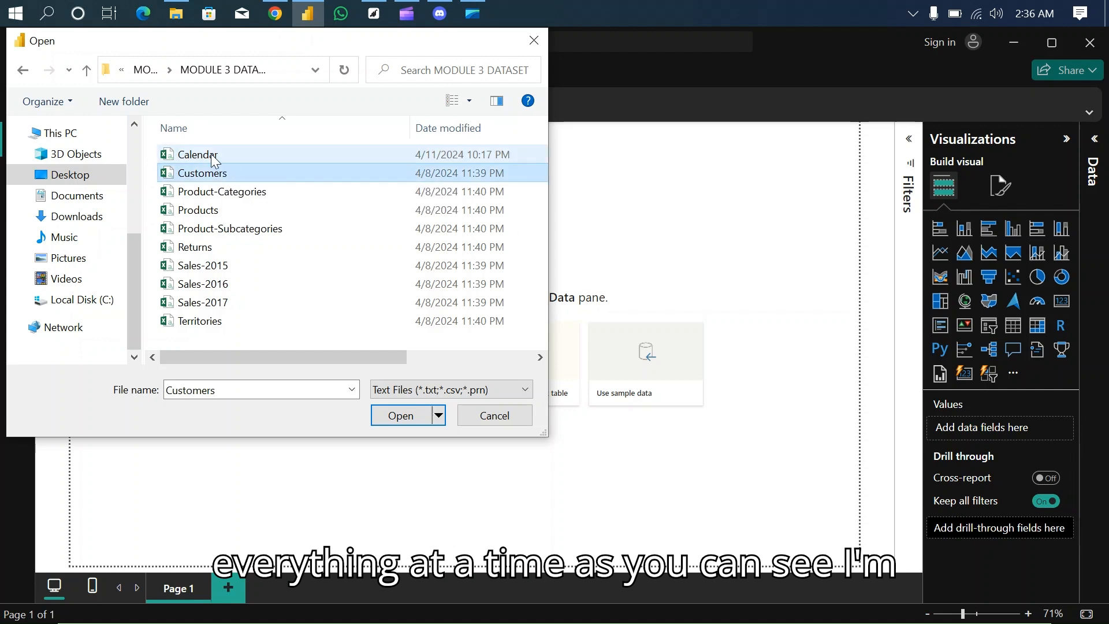
left_click(210, 154)
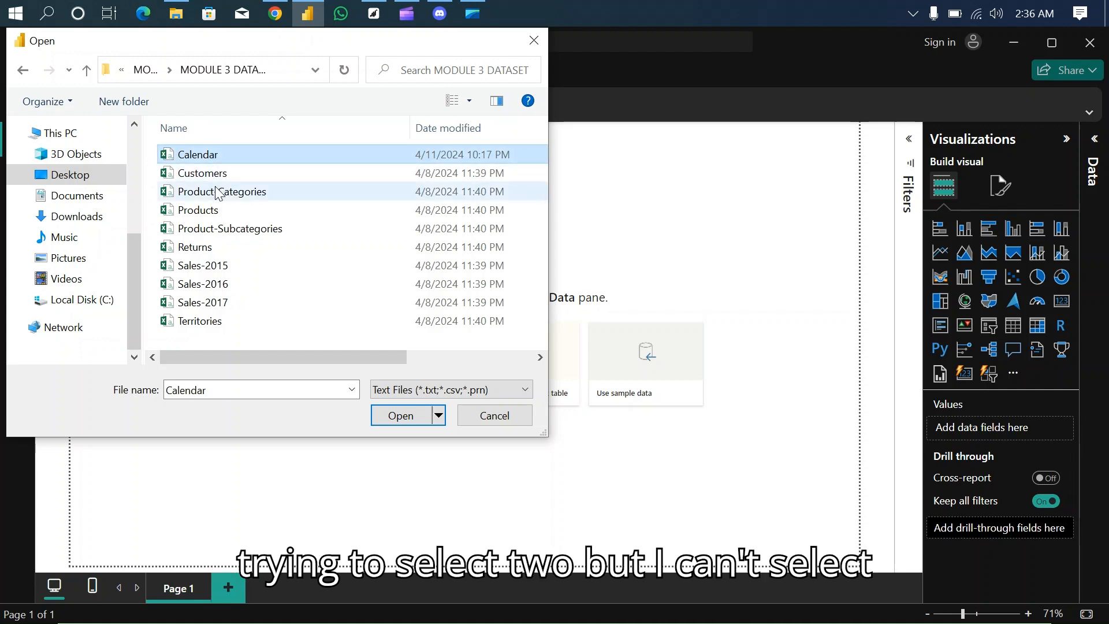
left_click(213, 175)
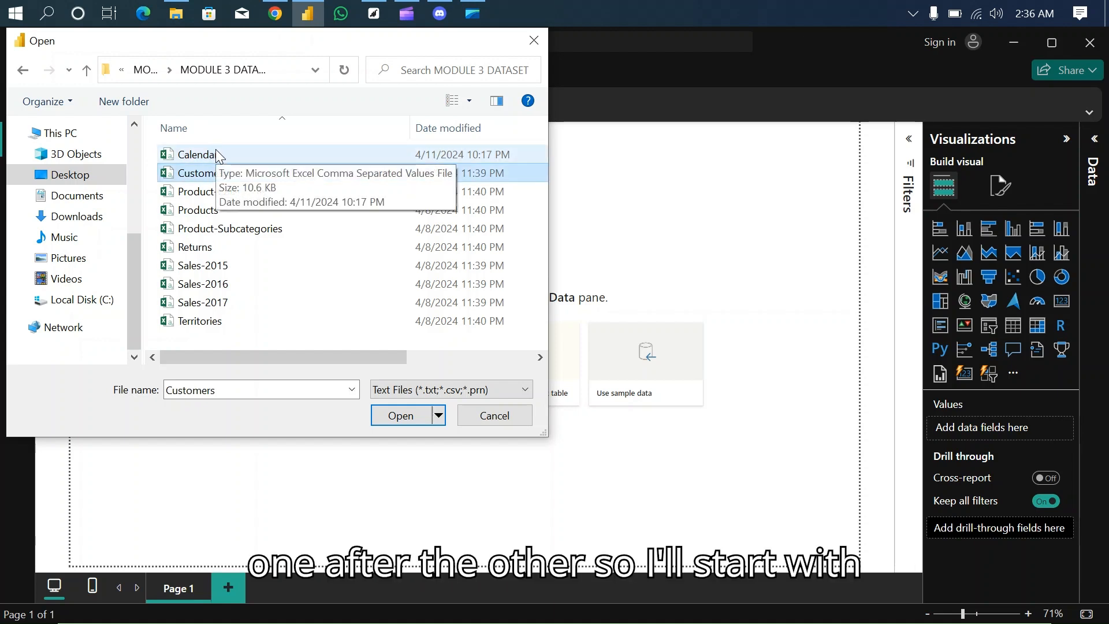
- Import the Calendar file on its own and open its data for transformation in Power Query Editor
left_click(216, 153)
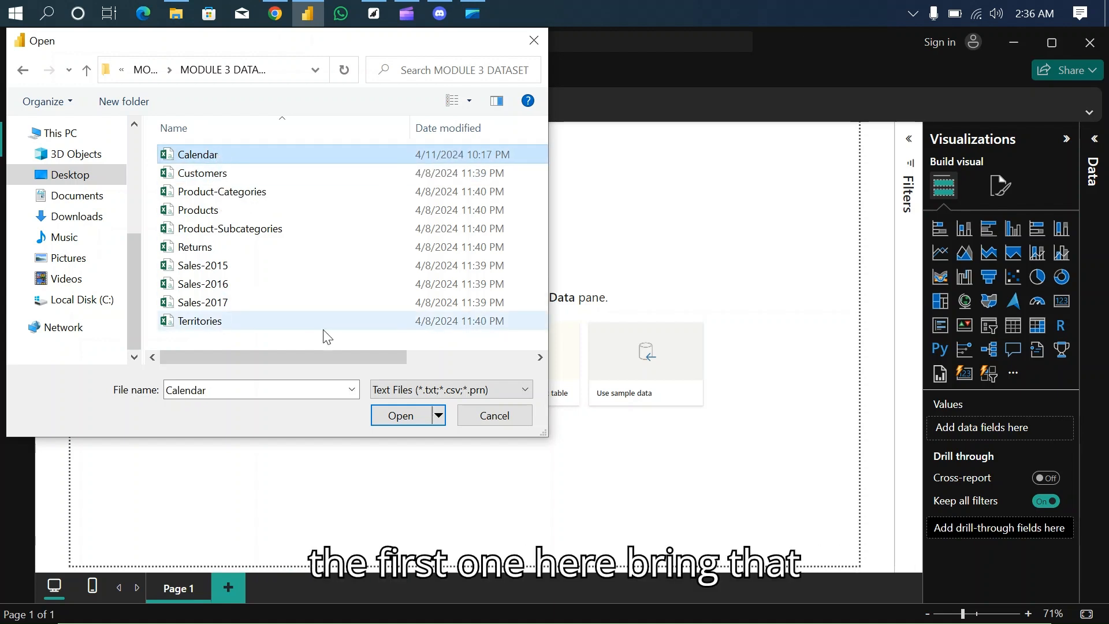
left_click(399, 417)
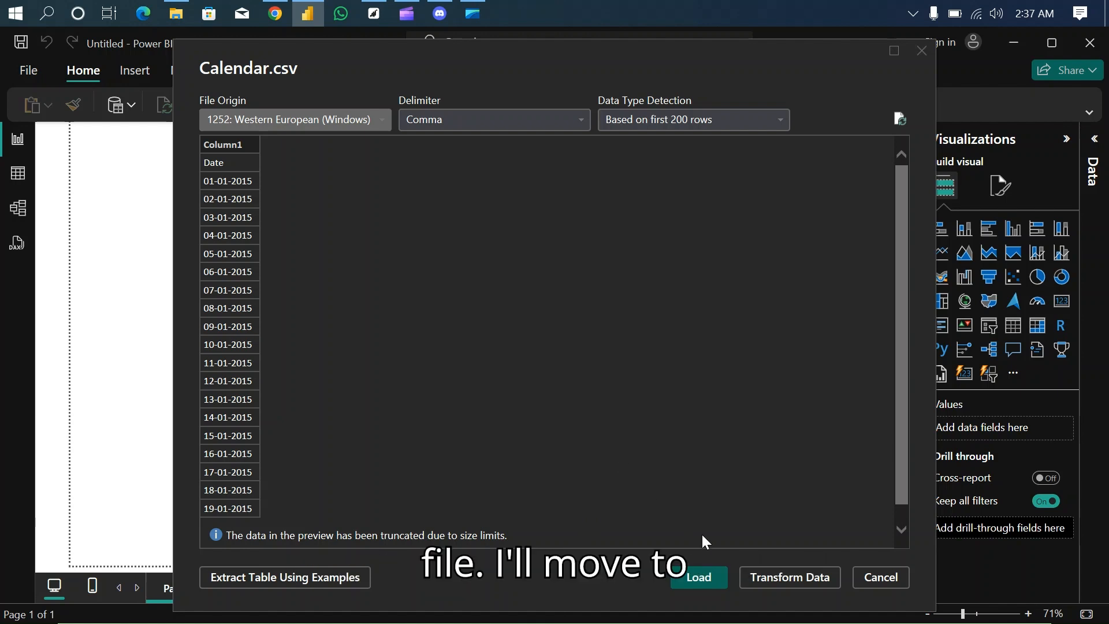
left_click(791, 577)
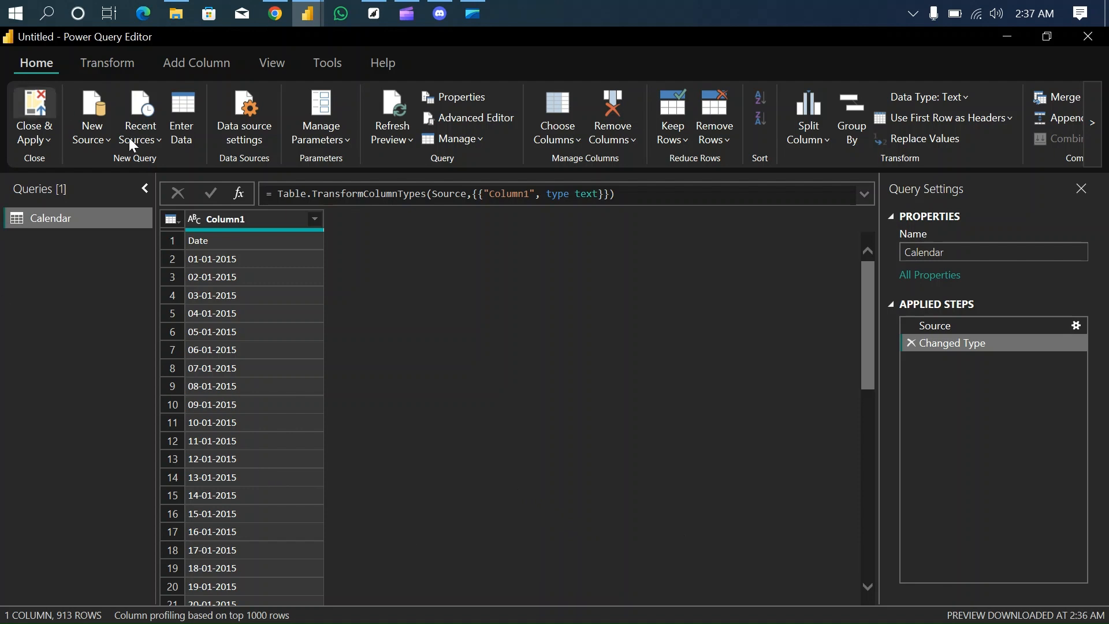
- Add the Customers file from the MODULE 3 DATASET folder as a new Text/CSV source query
left_click(102, 143)
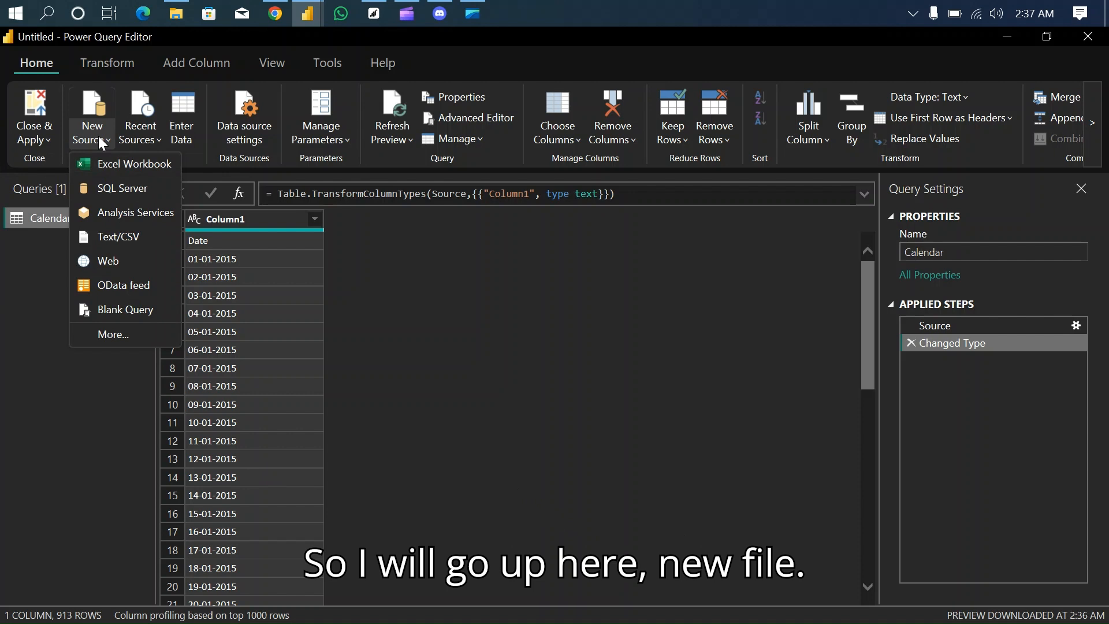
left_click(123, 237)
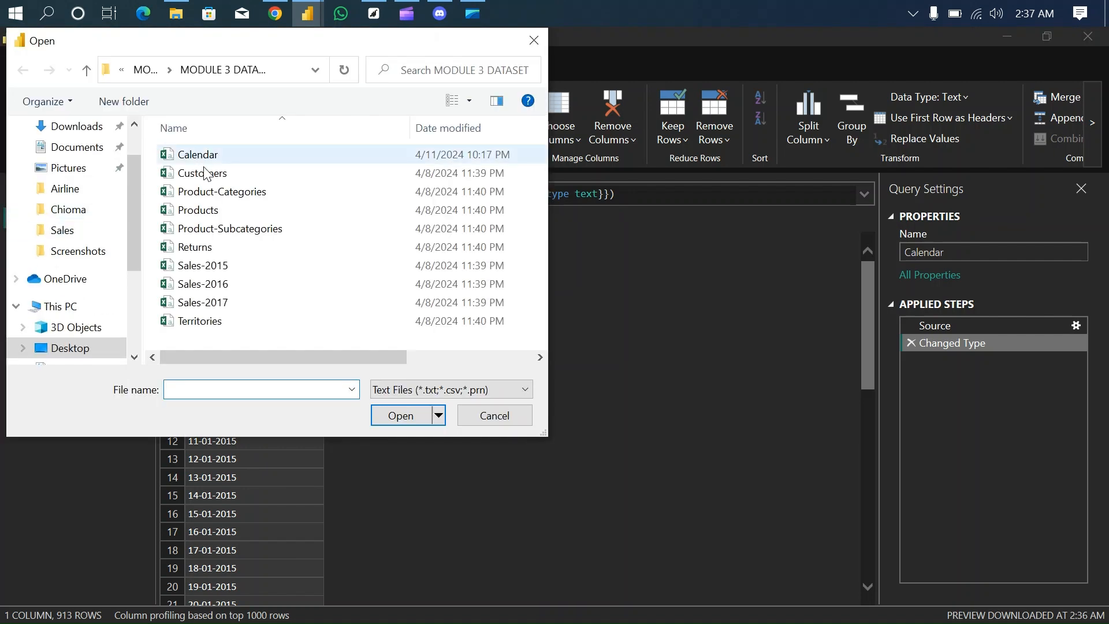
left_click(207, 174)
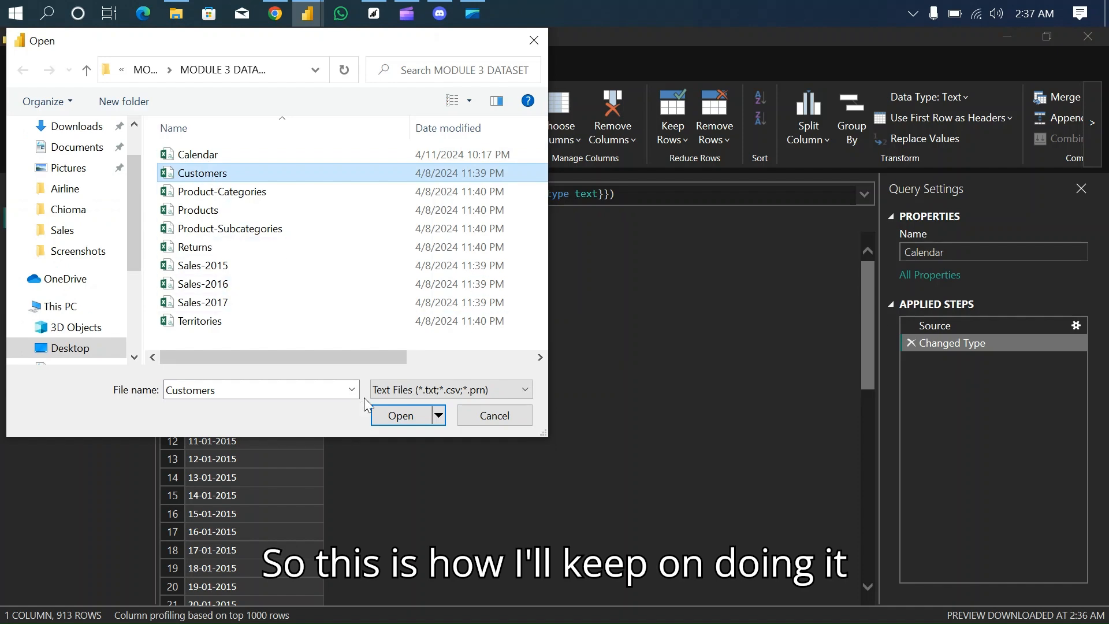
left_click(397, 418)
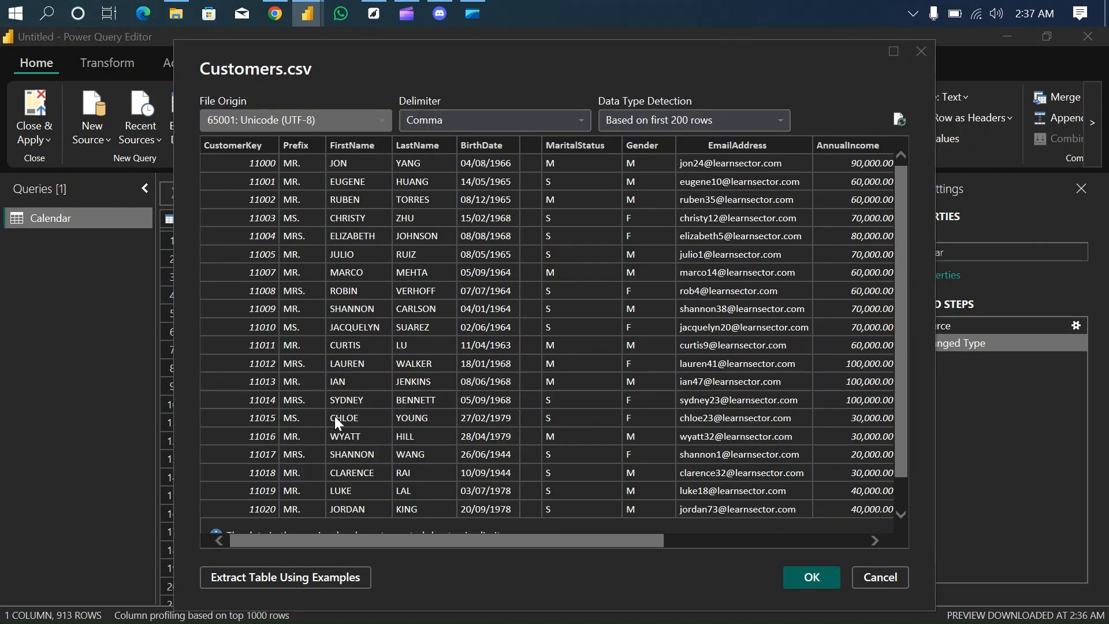
left_click(819, 570)
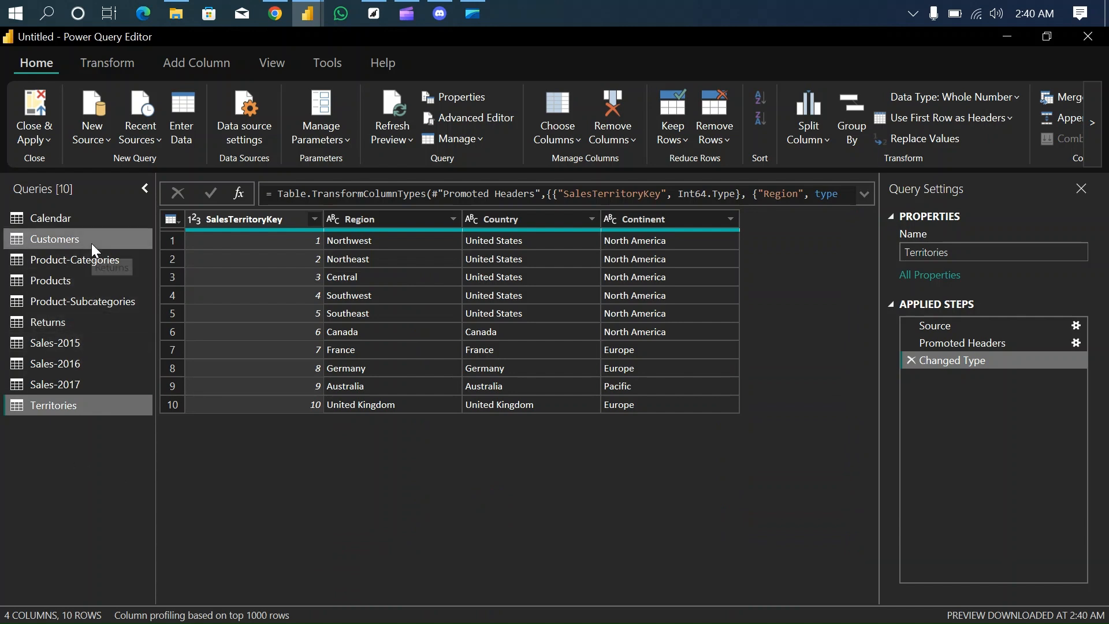
- Use the first row as headers in the Calendar query
left_click(65, 218)
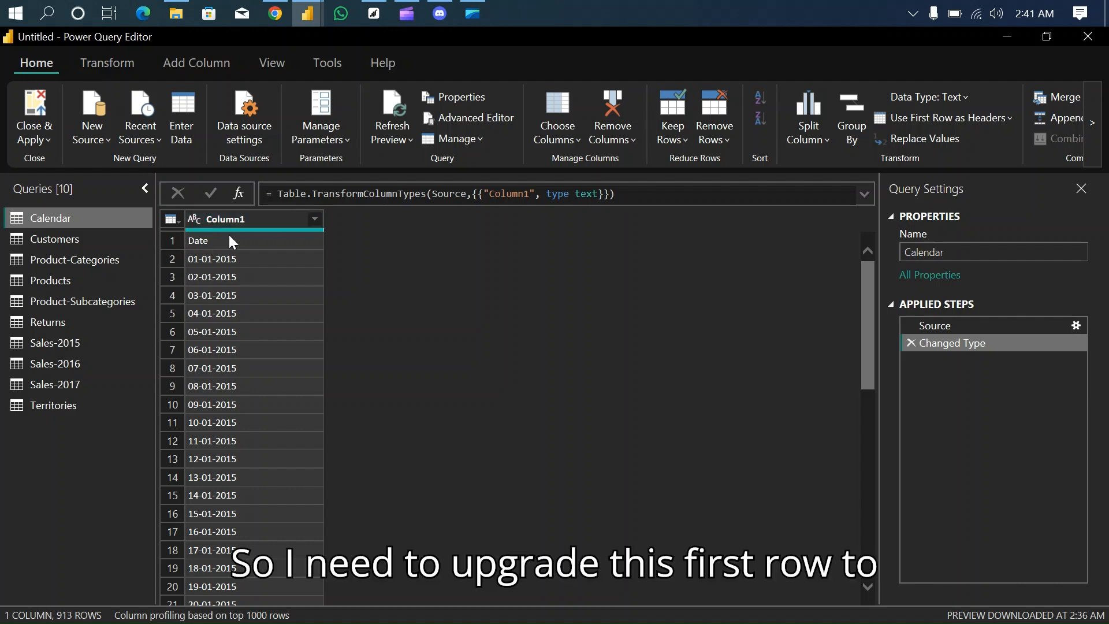
left_click(171, 221)
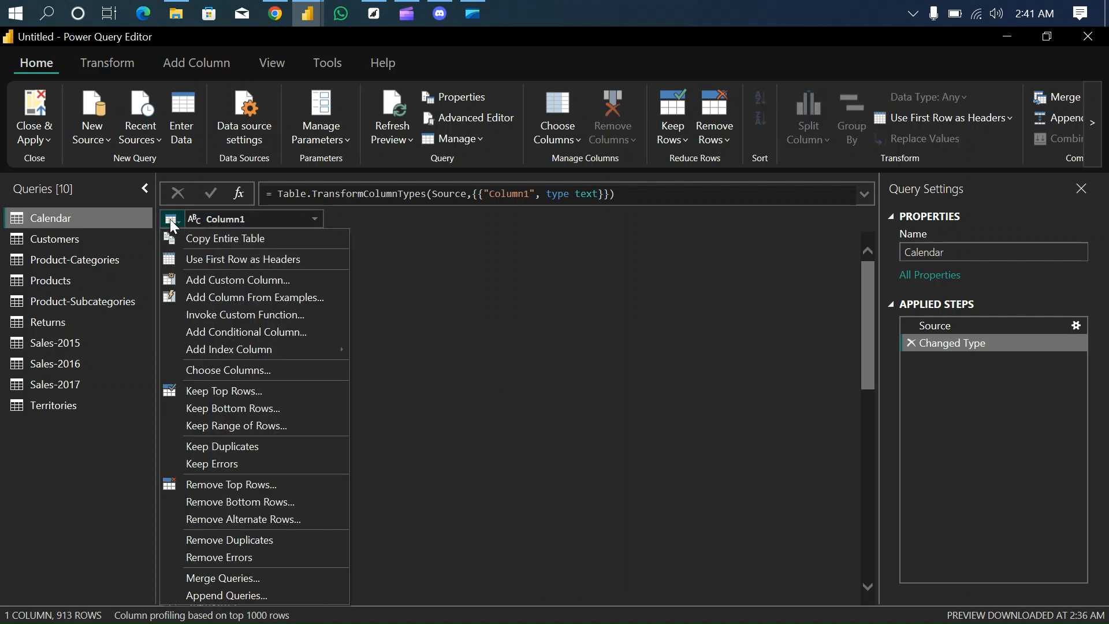
left_click(239, 267)
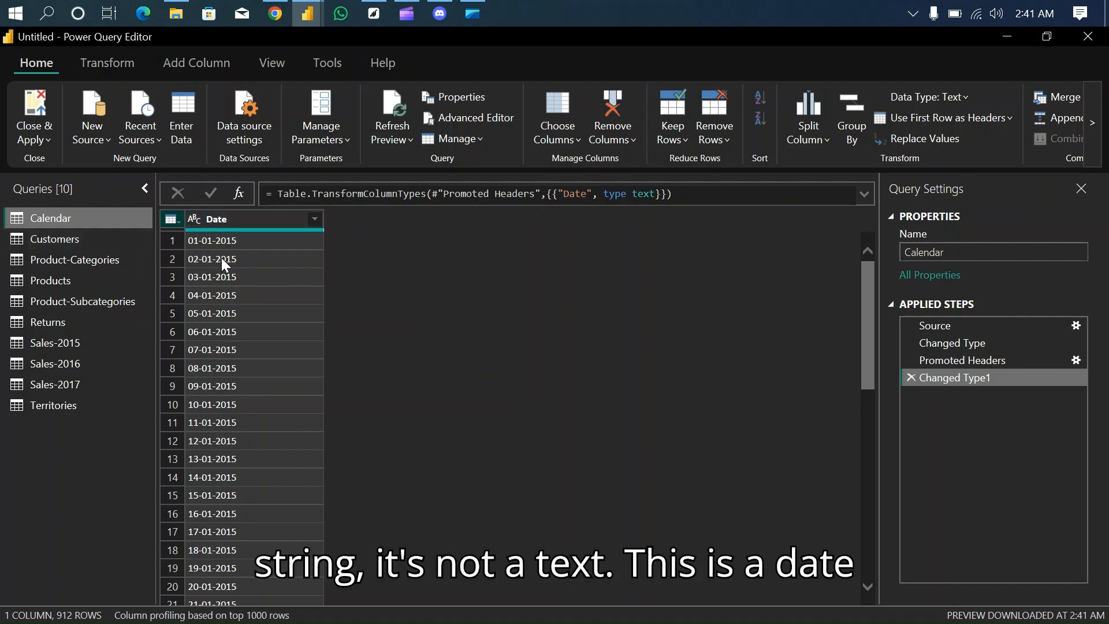
- Try converting the Calendar query's Date column to the Date type as a new step, check its rows, and delete that conversion
left_click(195, 218)
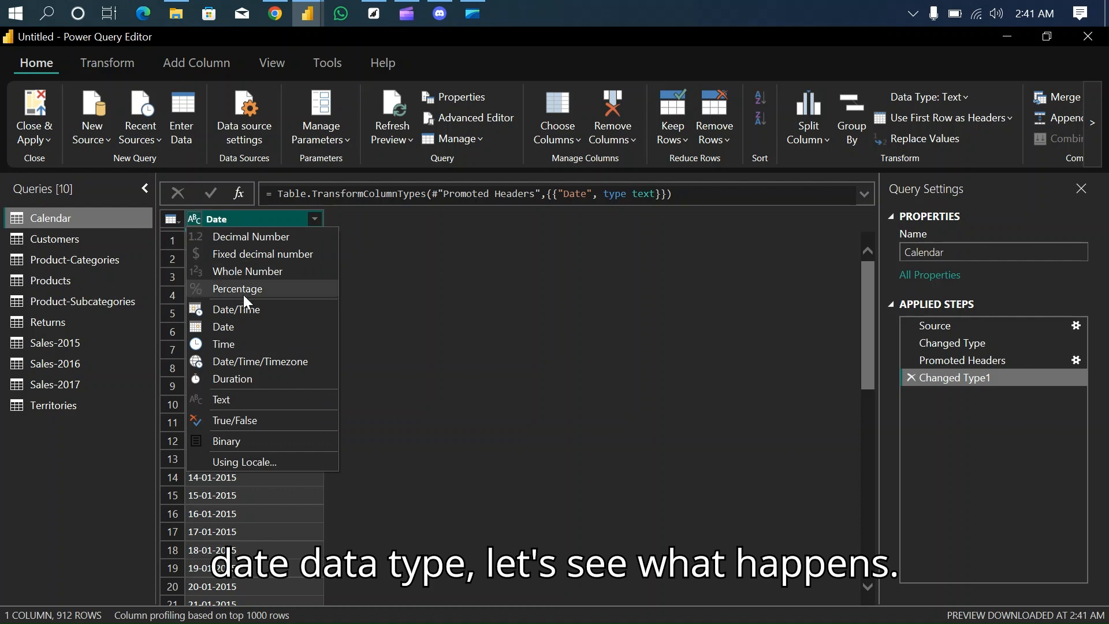
left_click(238, 327)
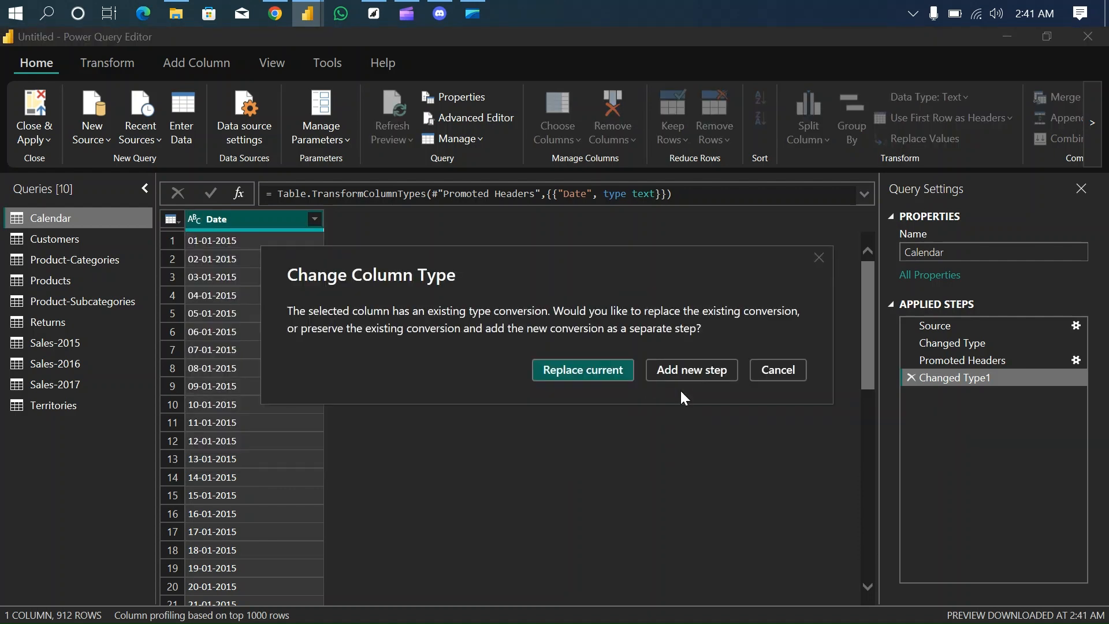
left_click(695, 363)
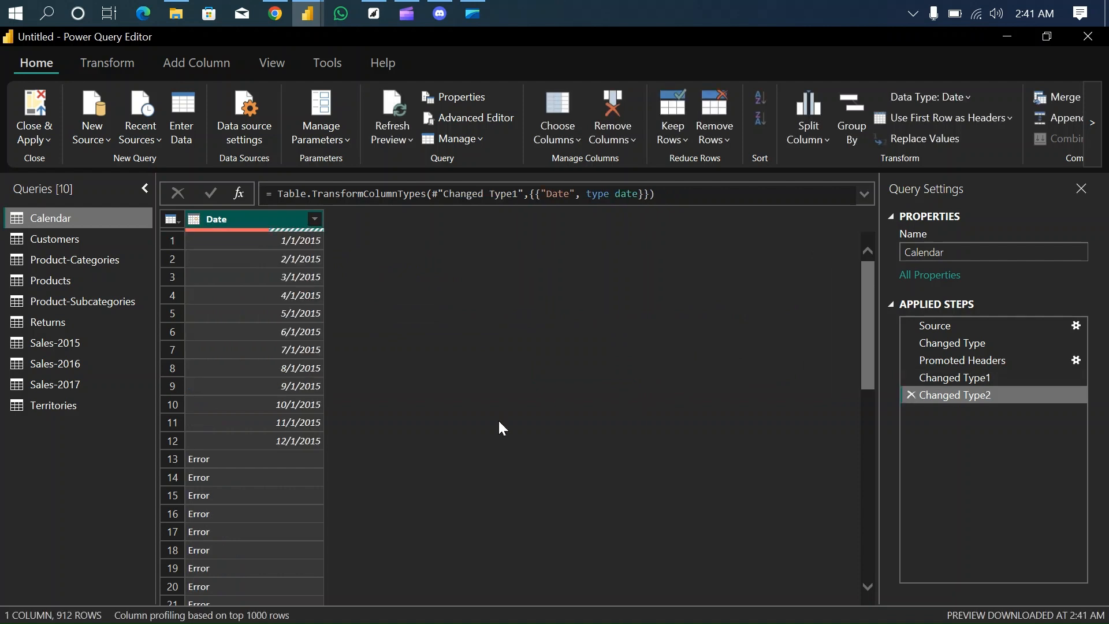
scroll(266, 475, "down", 7)
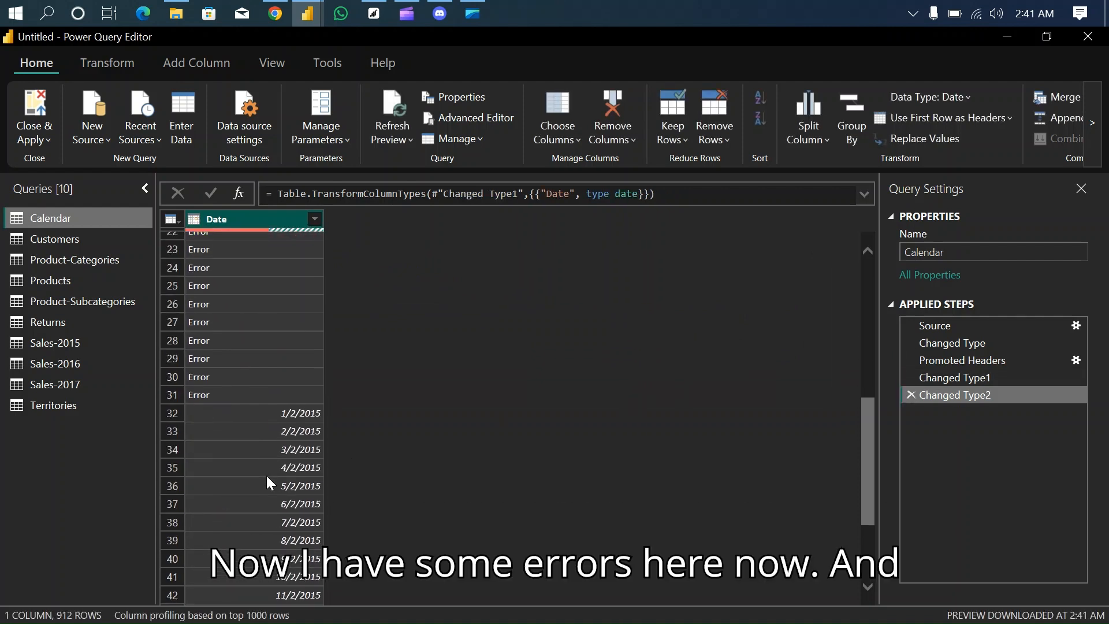
scroll(266, 476, "up", 6)
scroll(265, 476, "down", 4)
scroll(266, 475, "down", 4)
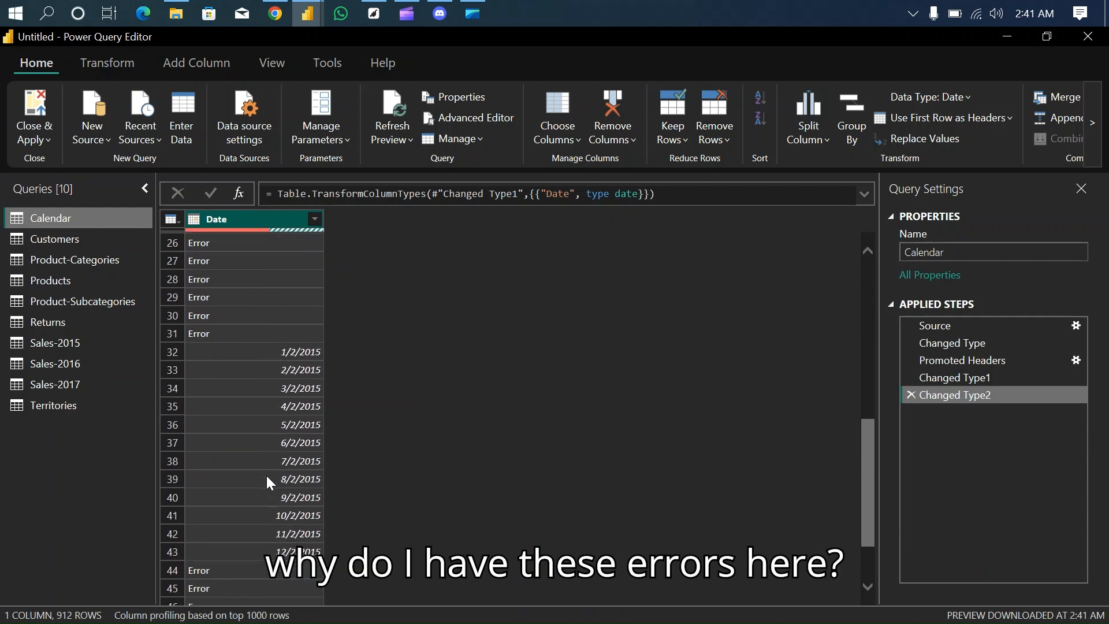
scroll(266, 476, "up", 3)
scroll(266, 475, "down", 6)
scroll(266, 475, "up", 10)
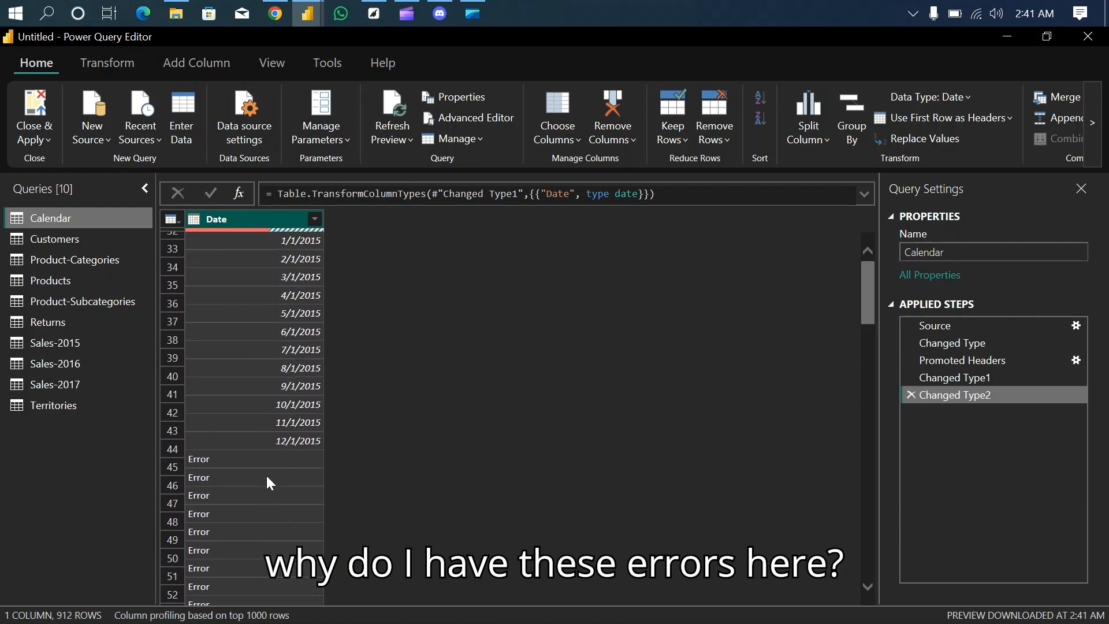
left_click(912, 394)
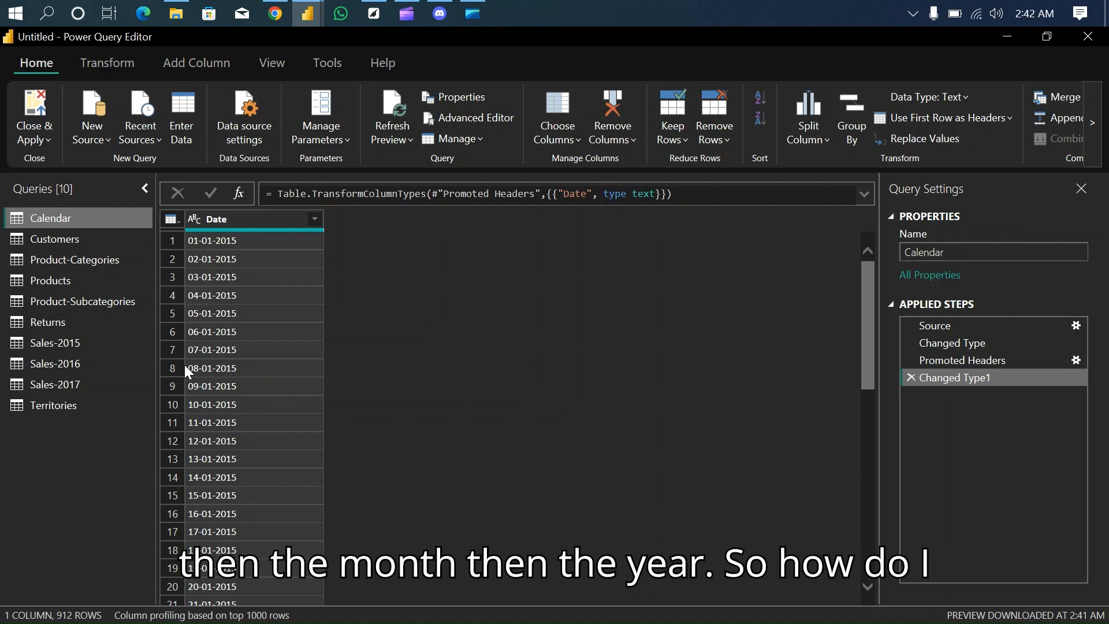
- Convert the Calendar query's Date column to the Date type using the English (Nigeria) locale, and check the converted rows
left_click(195, 219)
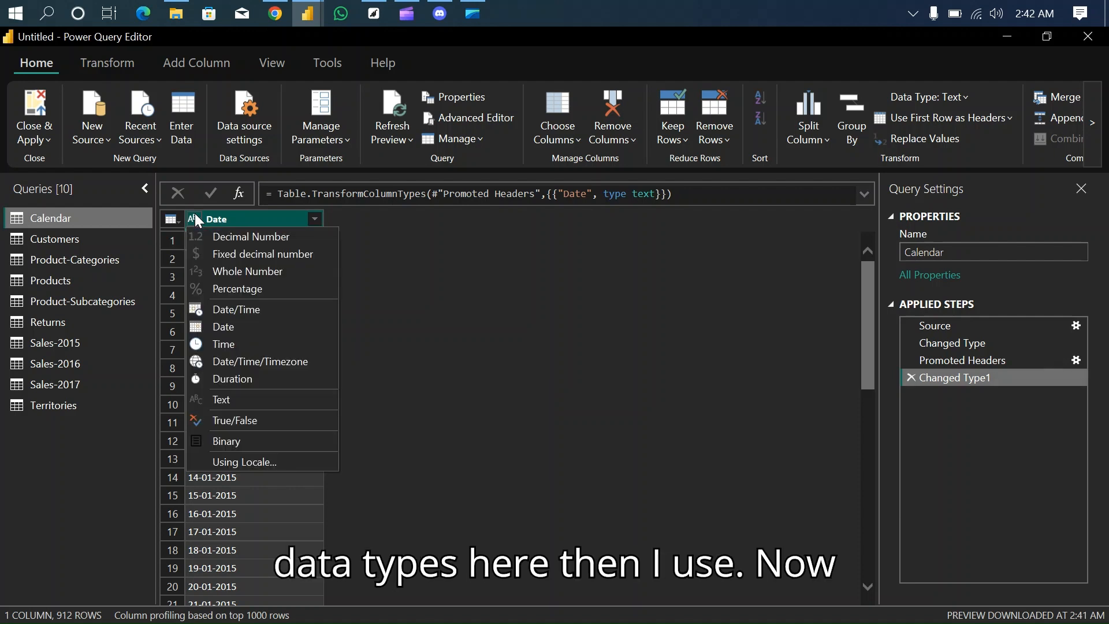
left_click(252, 460)
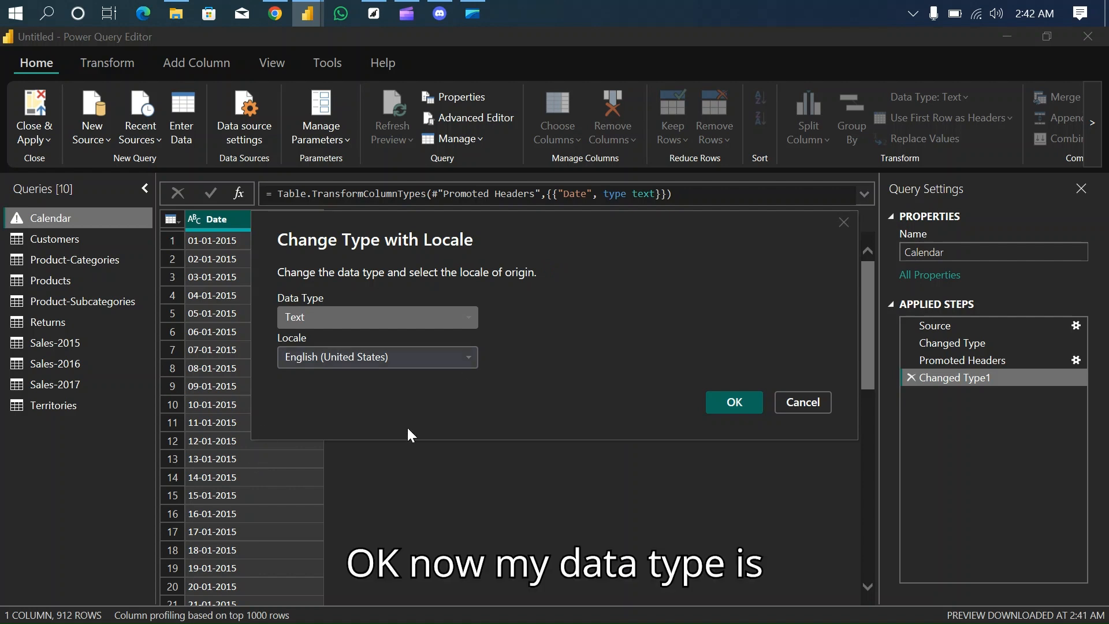
left_click(469, 319)
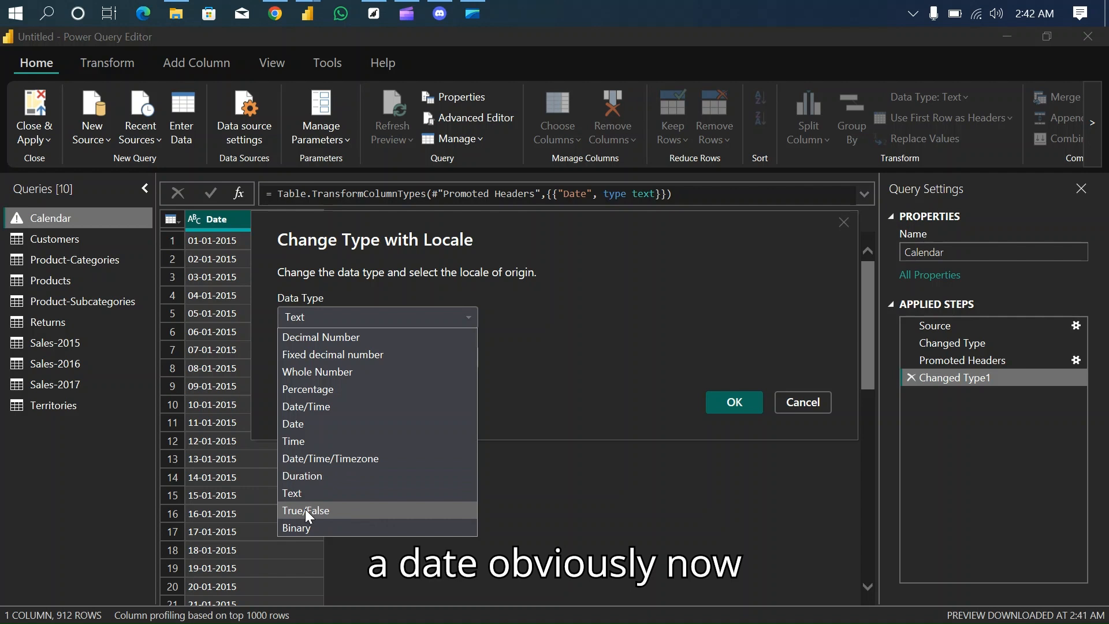
left_click(310, 423)
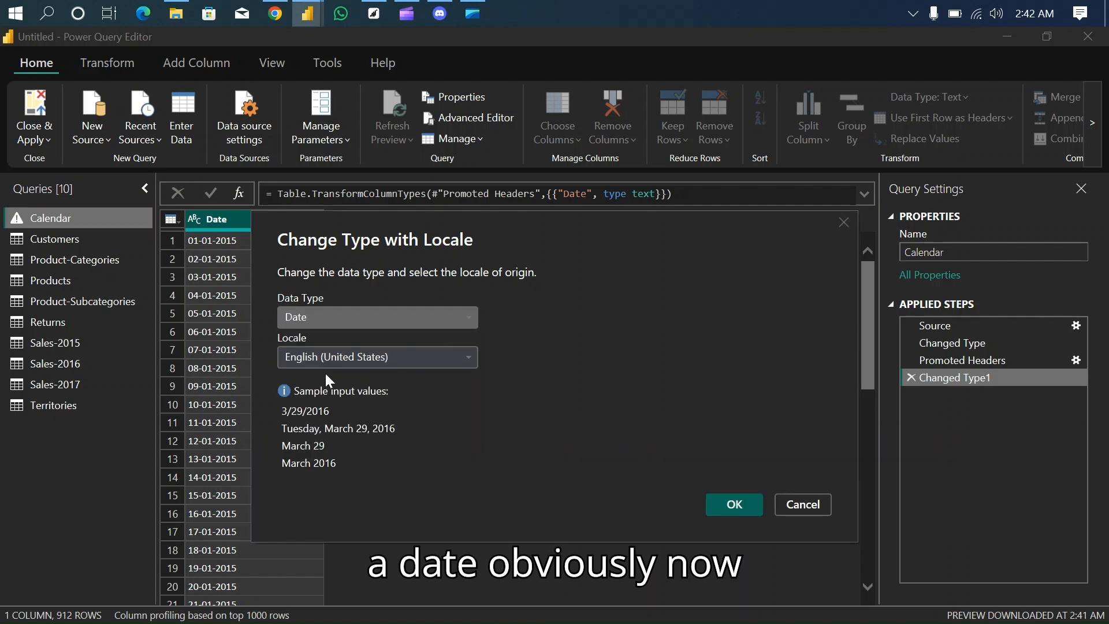
left_click(426, 354)
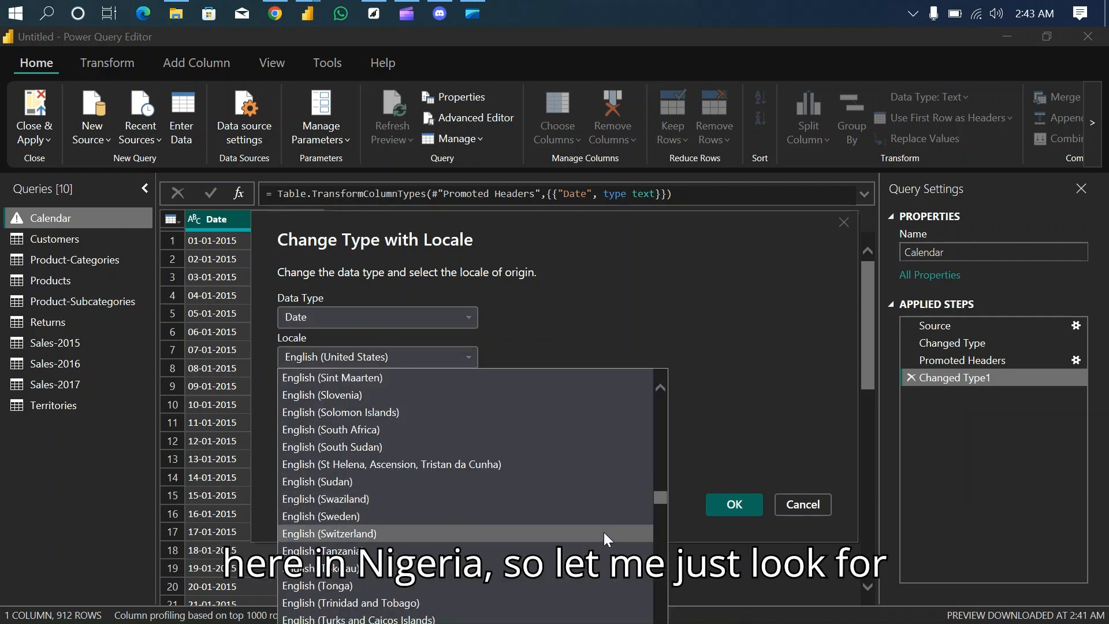
mouse_move(661, 497)
left_mouse_down()
mouse_move(665, 545)
mouse_move(666, 480)
left_mouse_up()
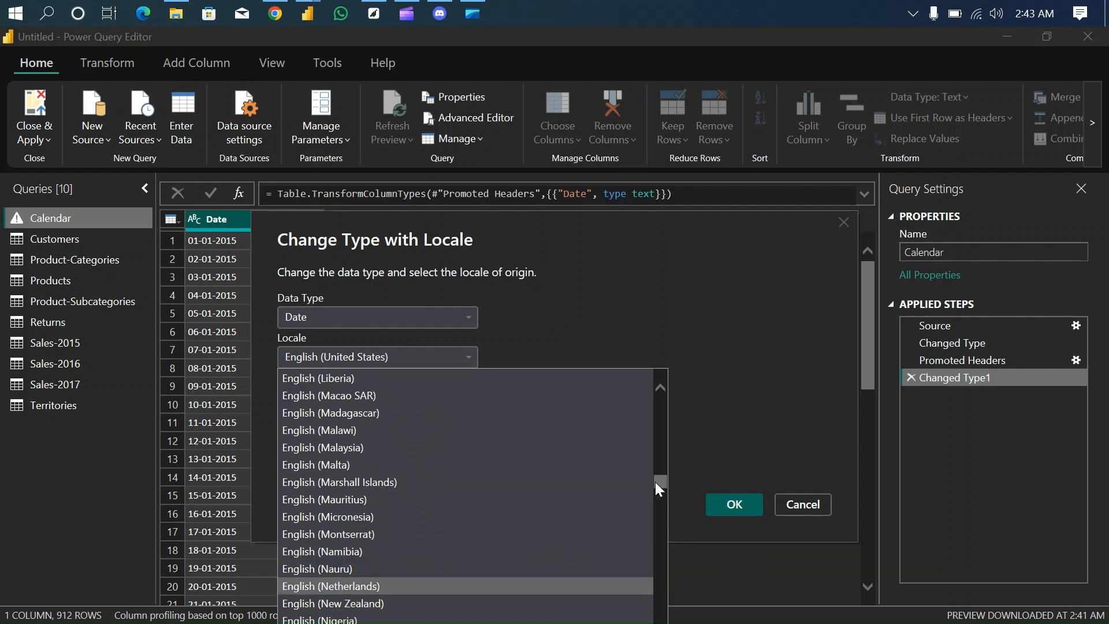
left_click_drag(655, 482, 656, 484)
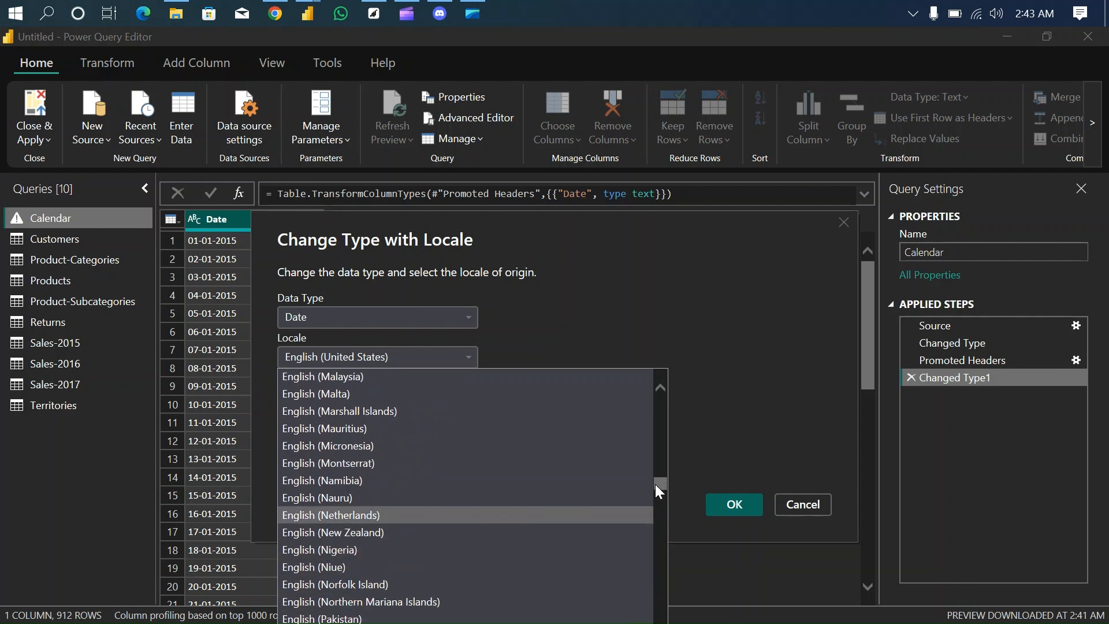
left_click(331, 549)
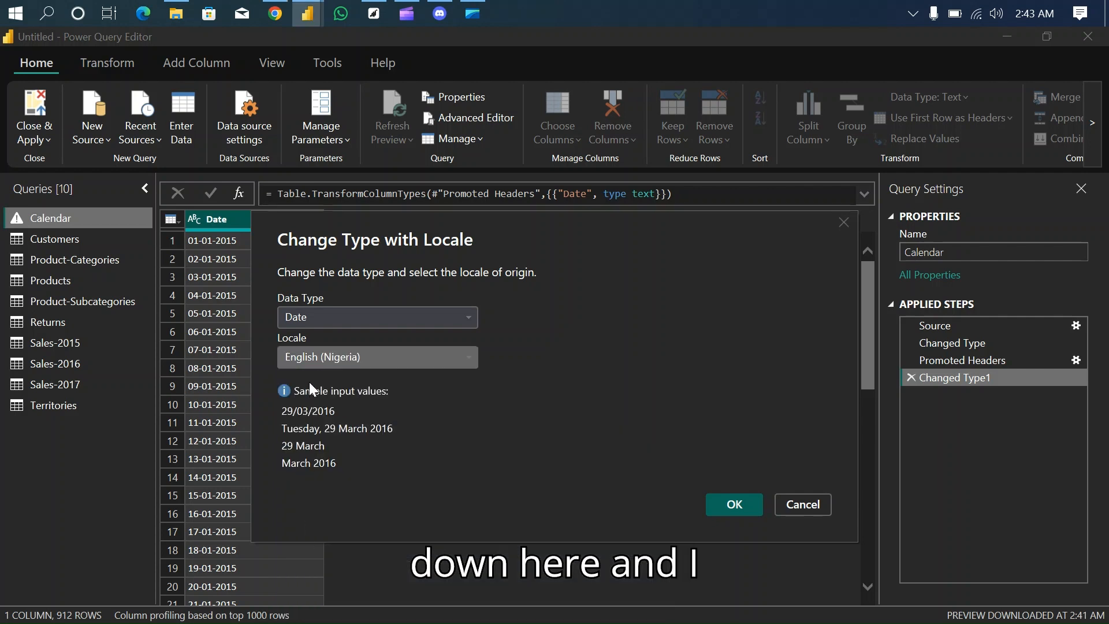
left_click(736, 504)
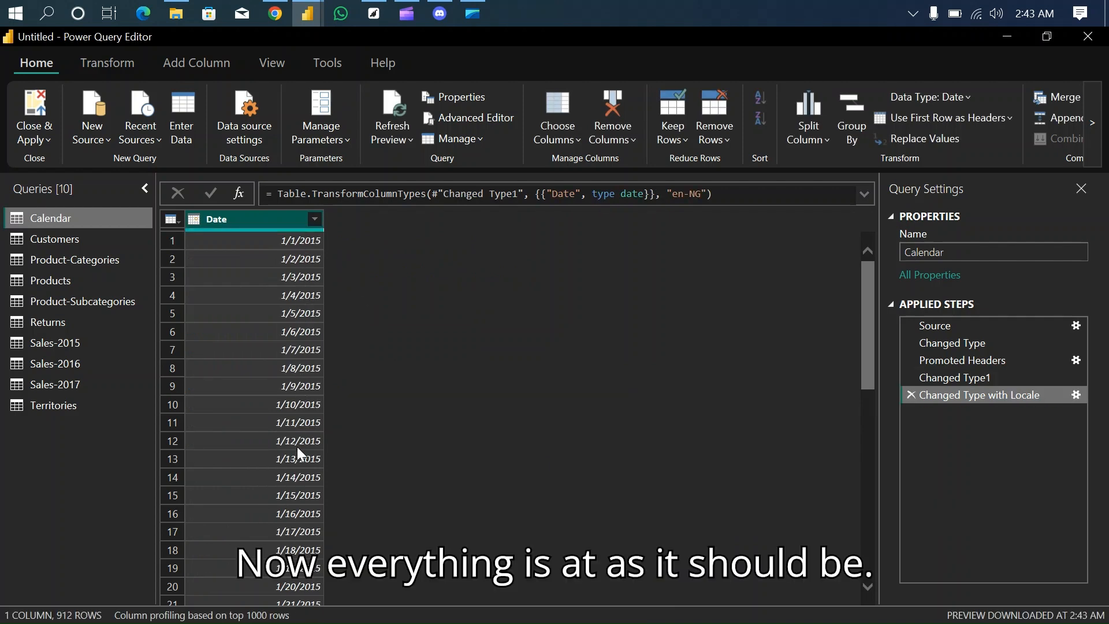
scroll(297, 528, "down", 9)
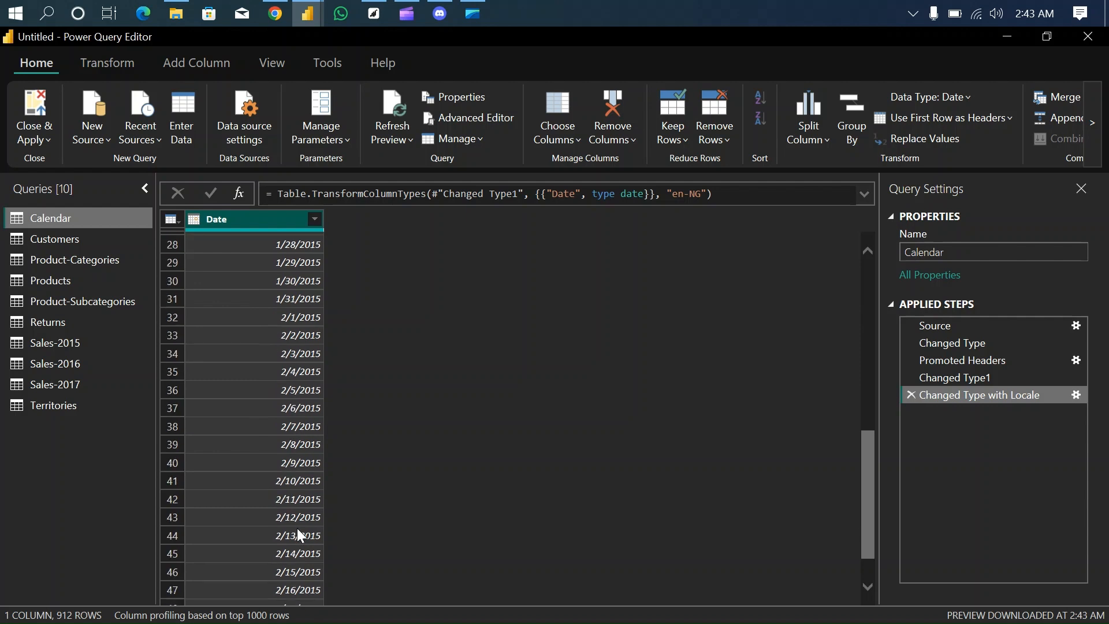
scroll(297, 527, "up", 9)
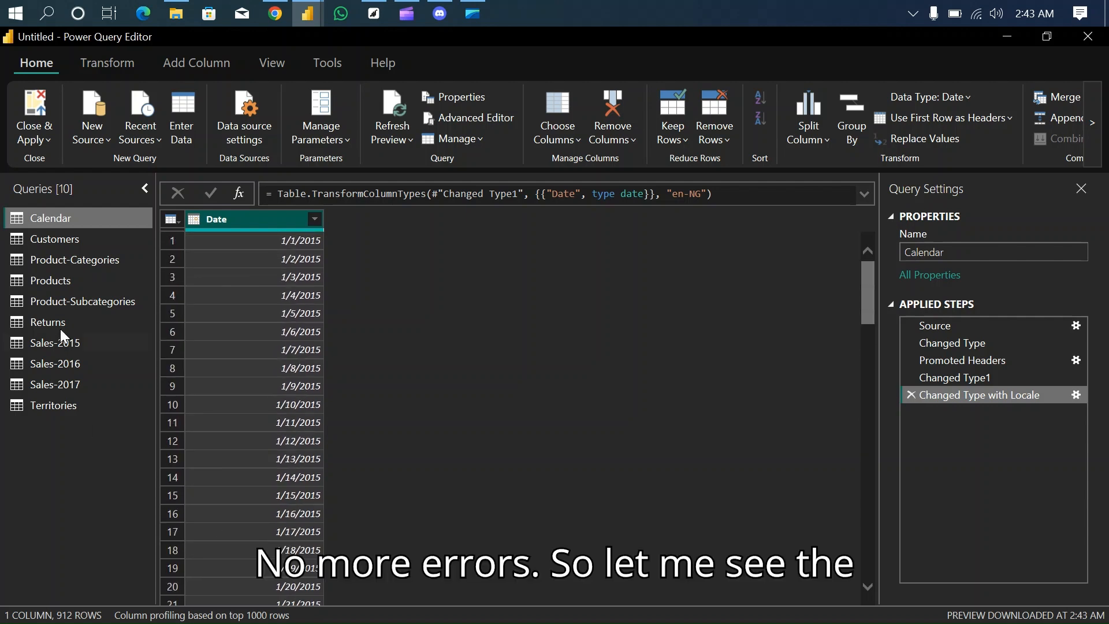
- Remove the unnamed blank column between BirthDate and MaritalStatus from the Customers query, and check the remaining columns for empty ones
left_click(67, 240)
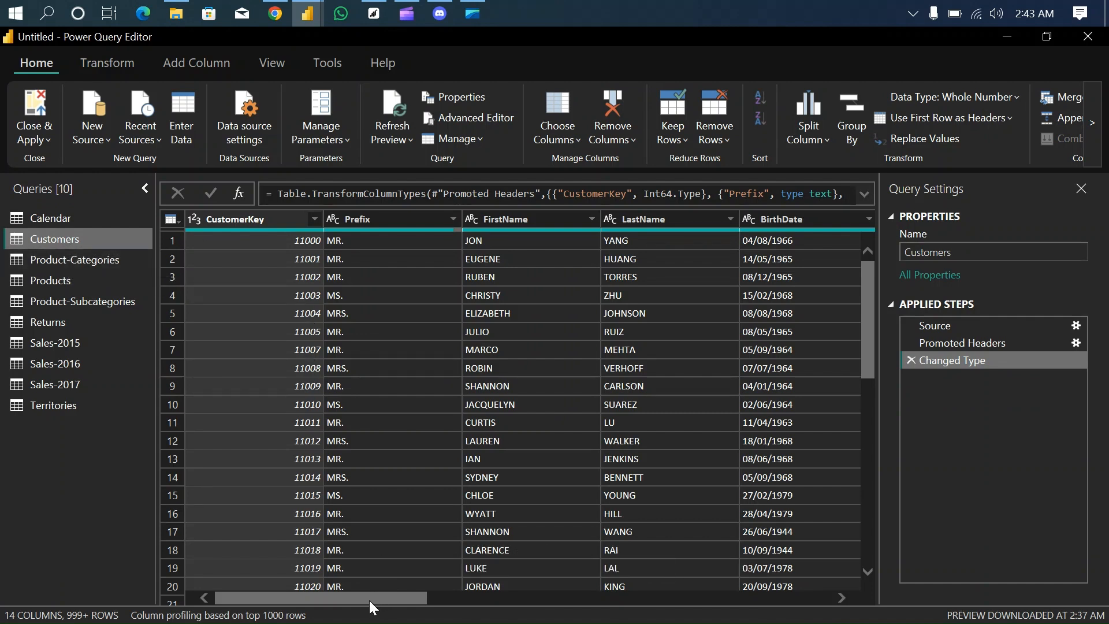
left_click_drag(369, 601, 521, 601)
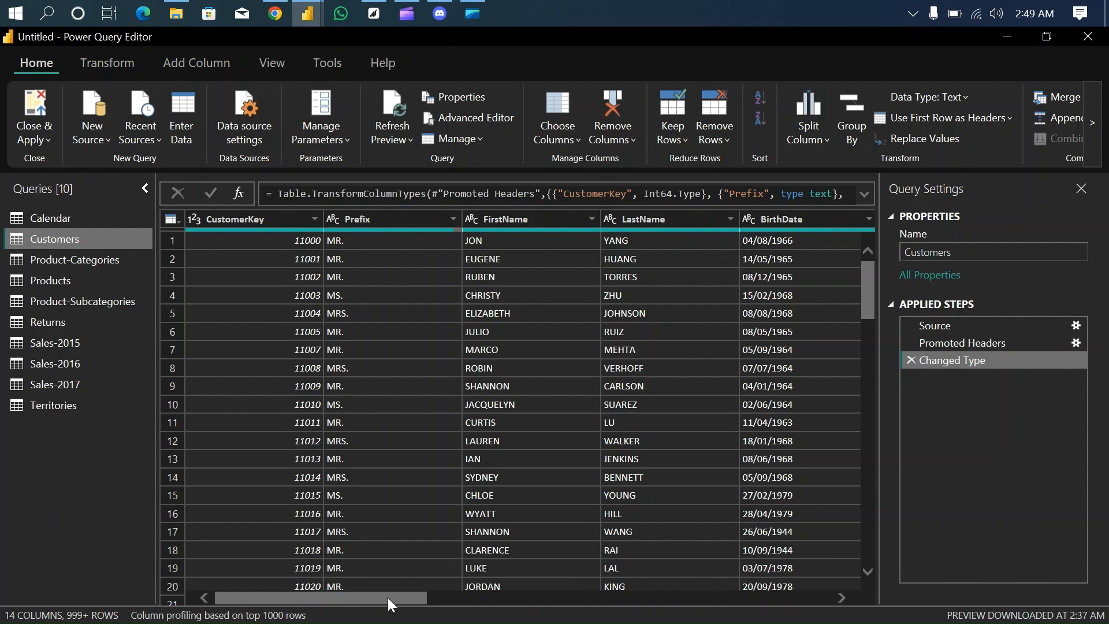
left_click_drag(387, 597, 533, 590)
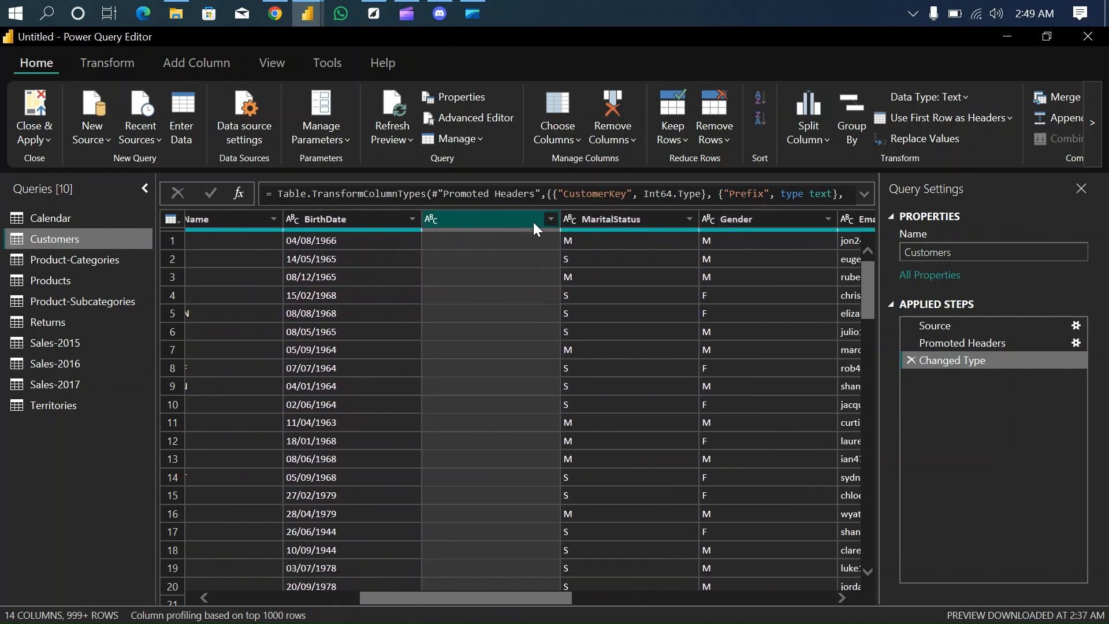
left_click(550, 220)
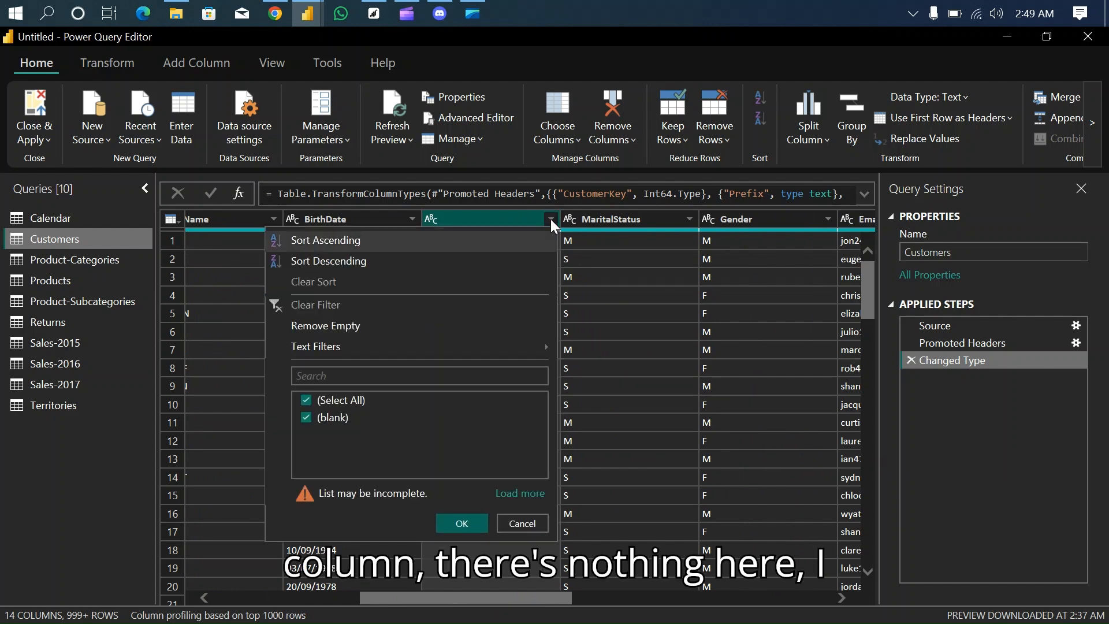
left_click(523, 524)
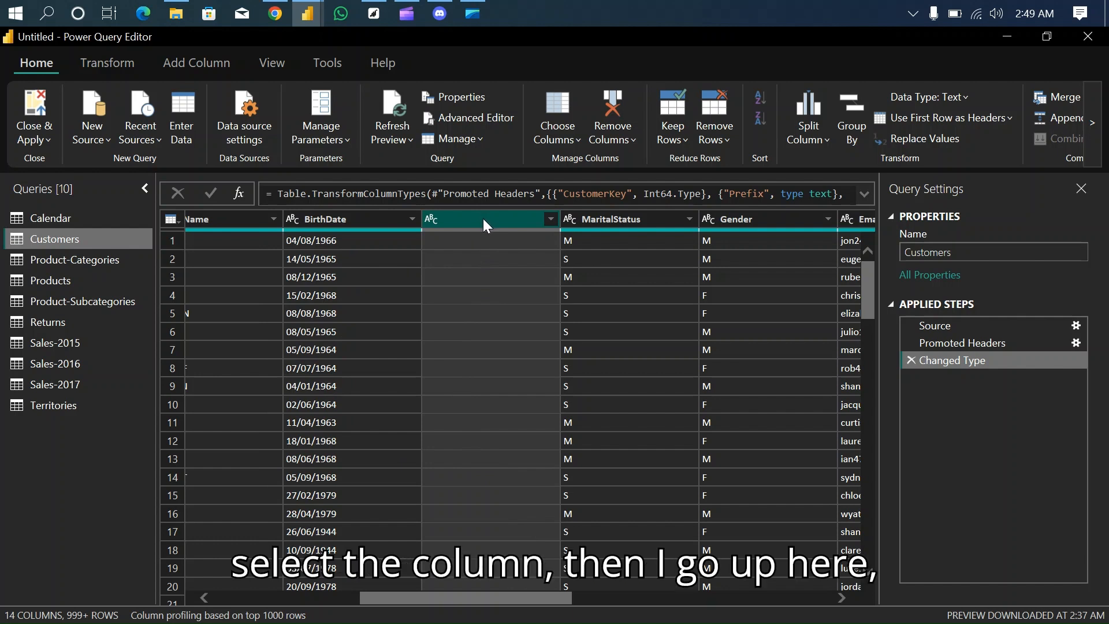
left_click(618, 106)
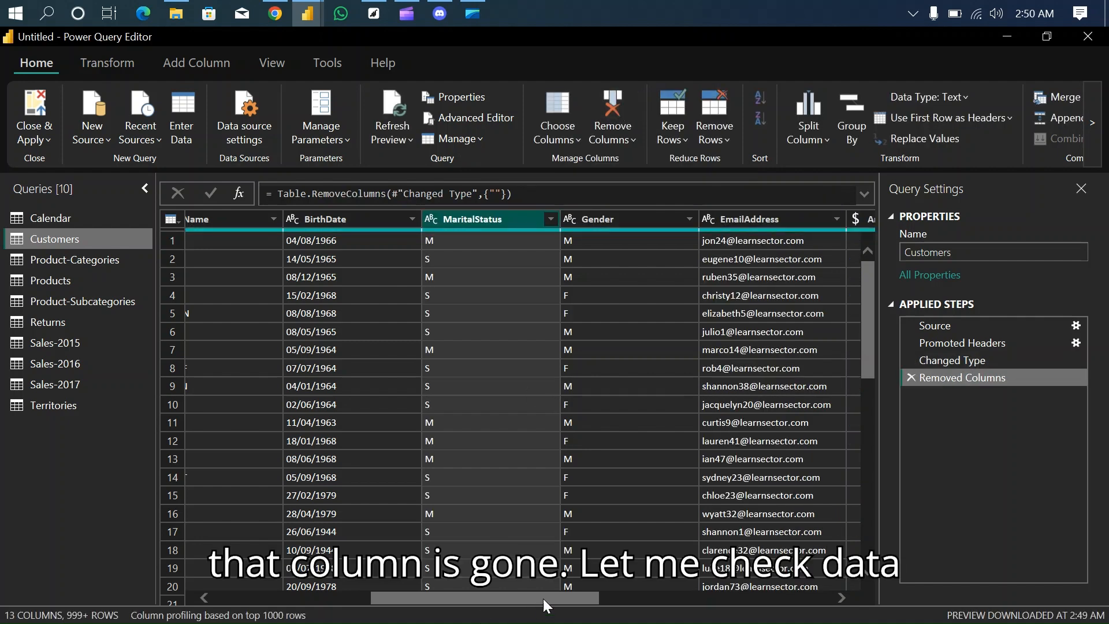
left_click_drag(543, 599, 820, 576)
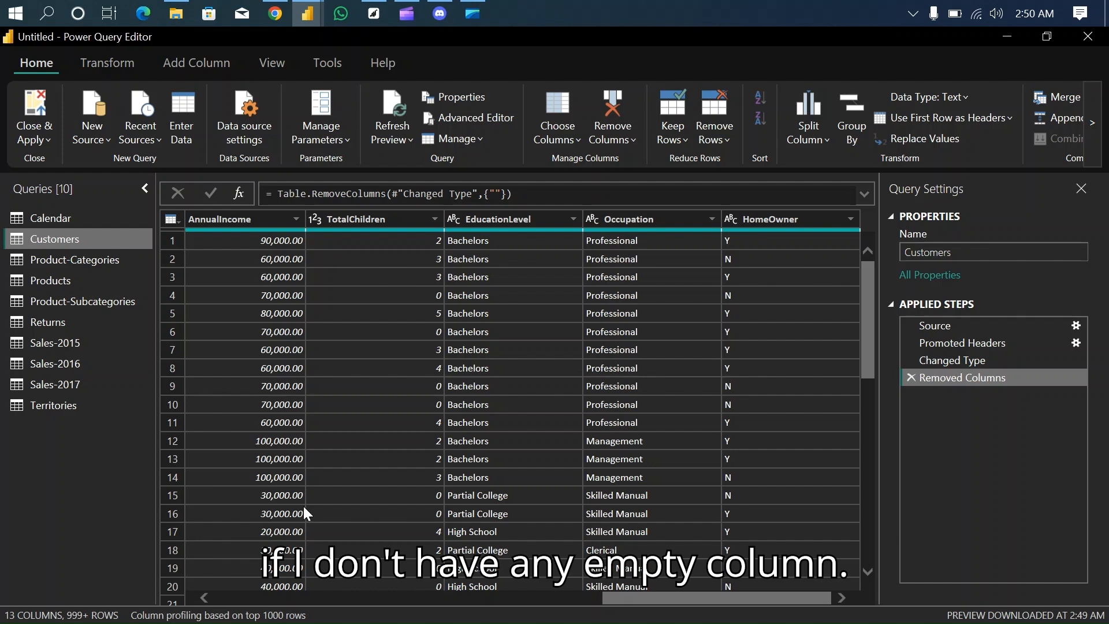
- Review the columns and data types of the Product-Categories, Products, Product-Subcategories and Returns queries
left_click(77, 259)
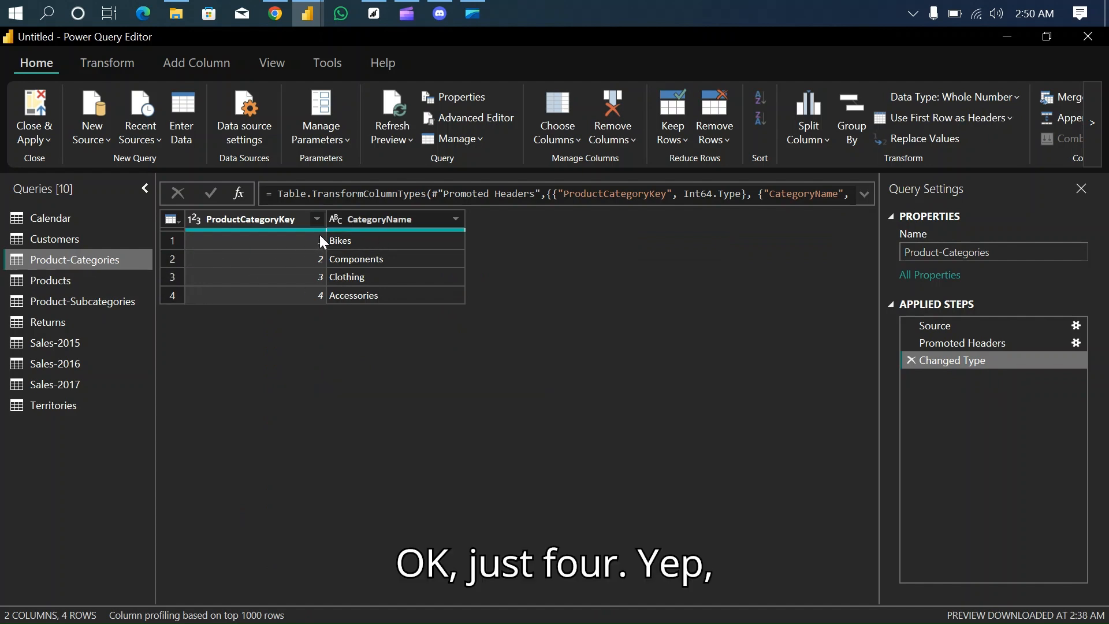
left_click(55, 280)
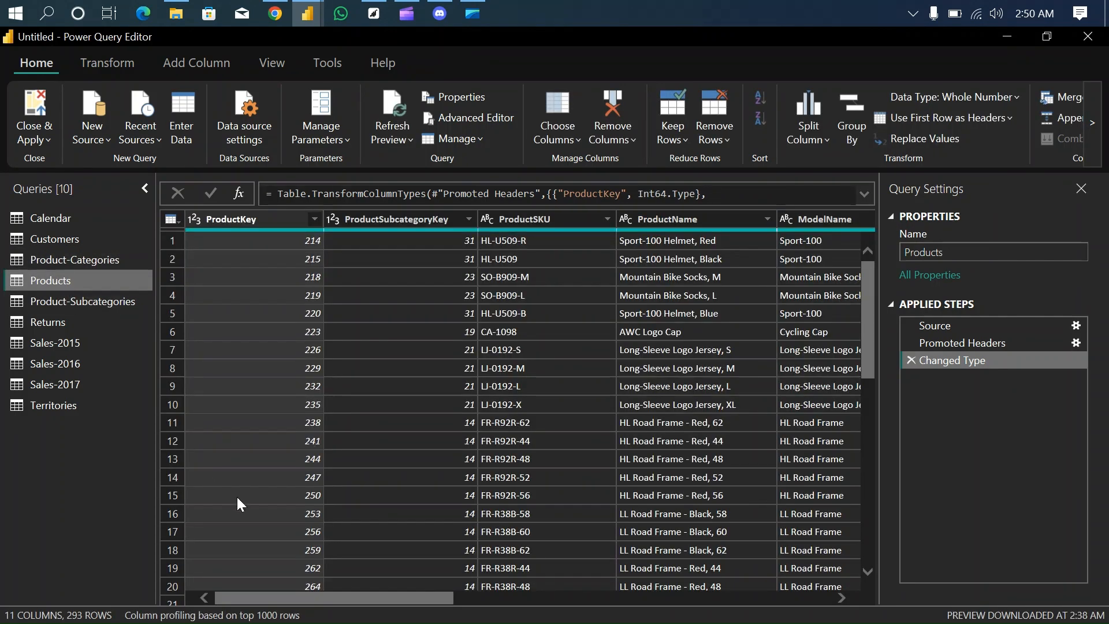
left_click_drag(404, 598, 459, 604)
left_click_drag(364, 596, 761, 530)
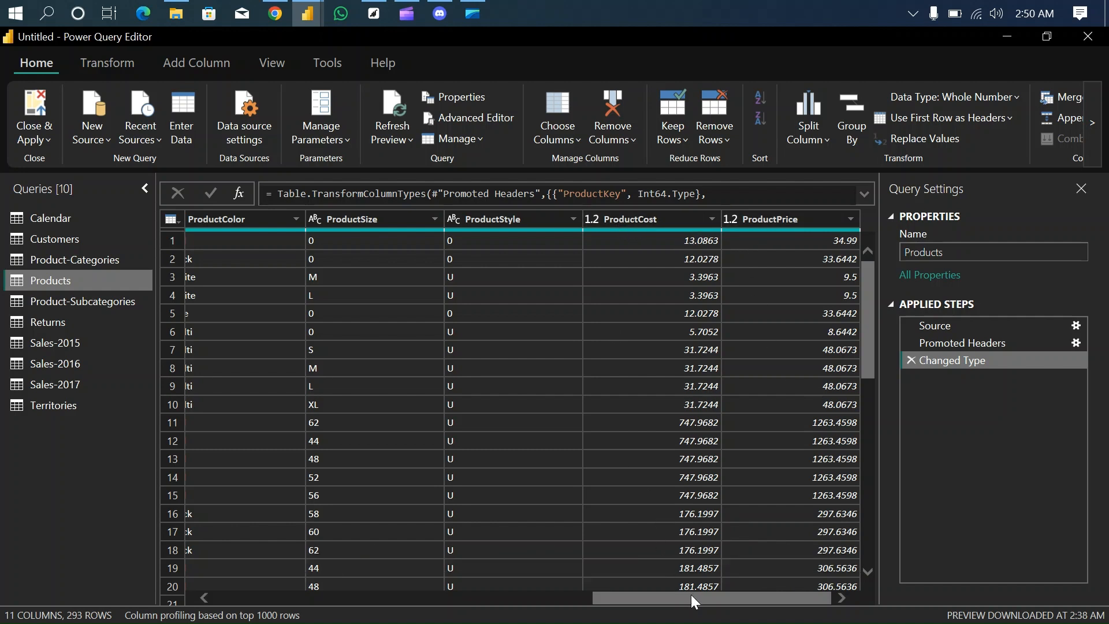
left_click_drag(691, 594, 502, 605)
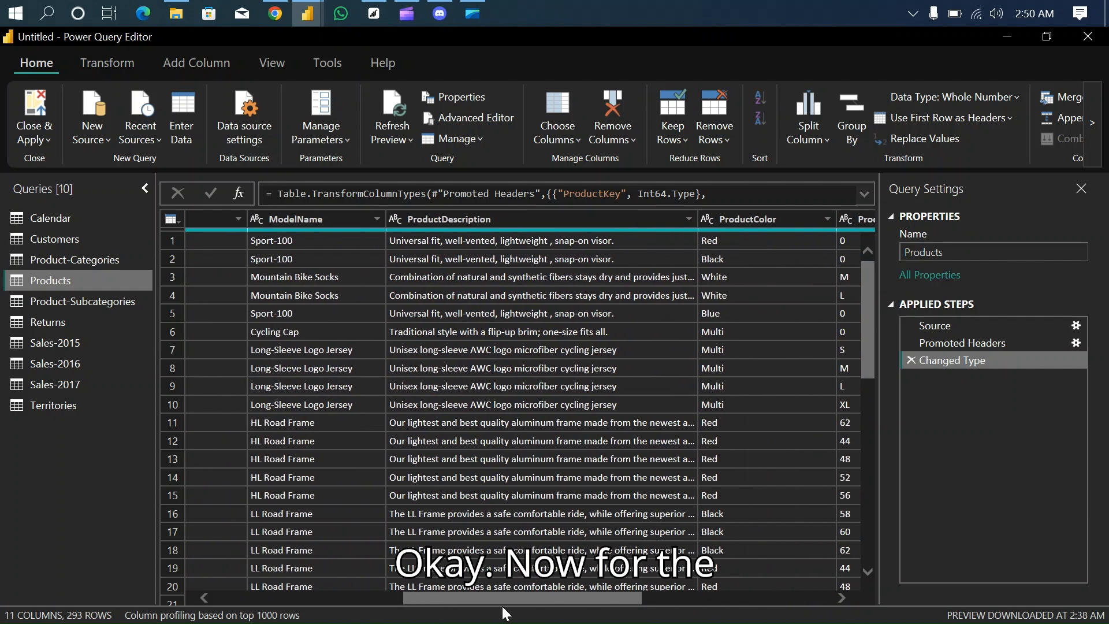
left_click(94, 302)
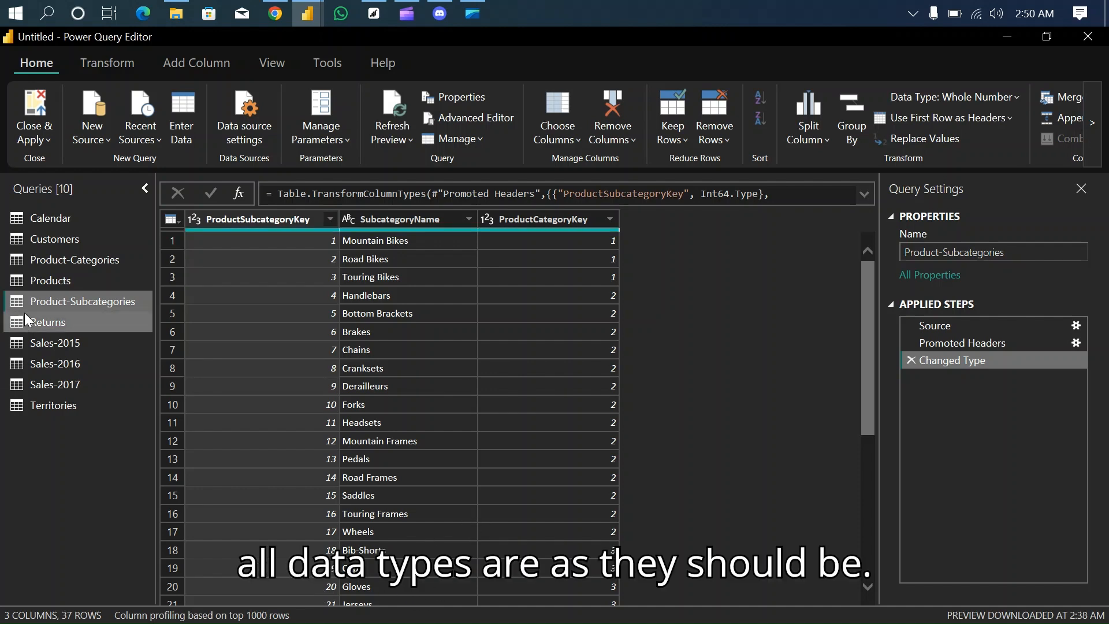
left_click(68, 322)
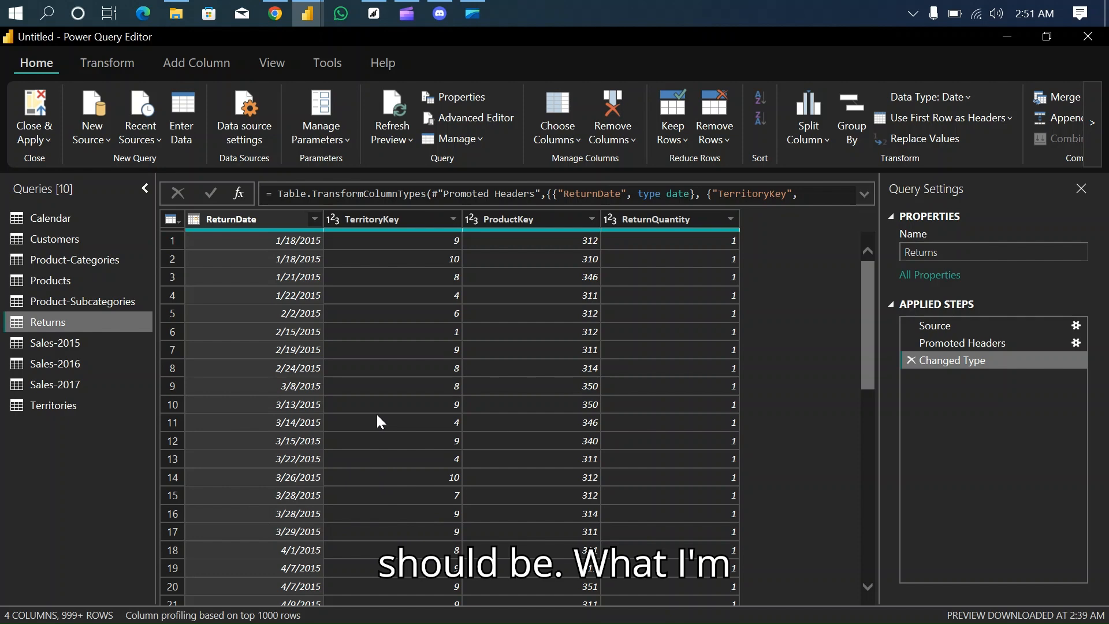
- Check the columns and data types of the Sales-2015, Sales-2016 and Sales-2017 queries
left_click(67, 345)
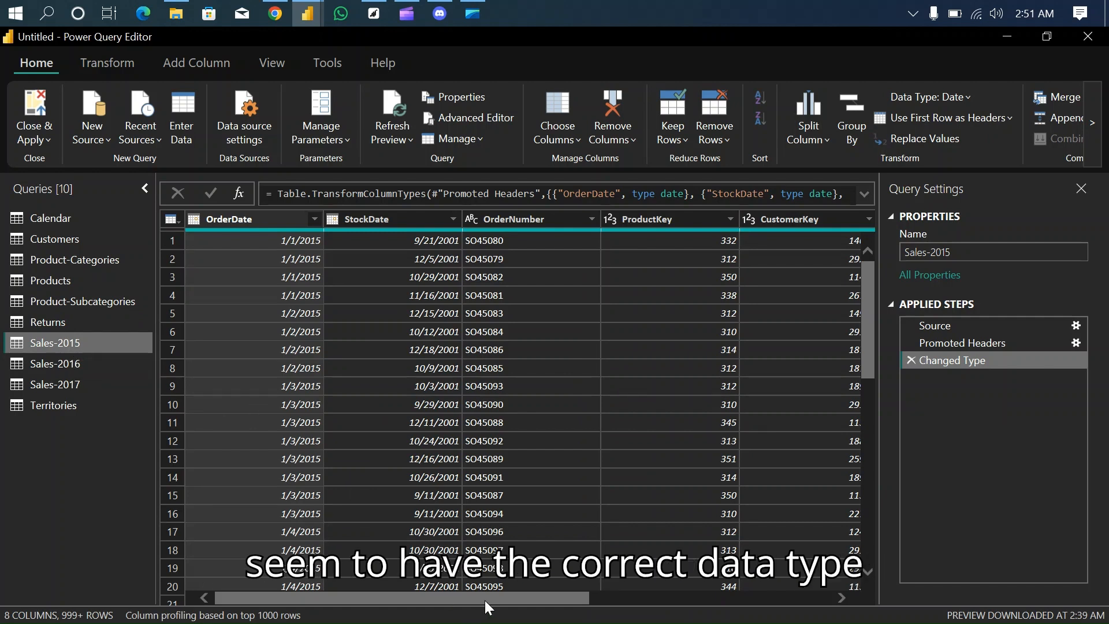
left_click_drag(486, 597, 749, 581)
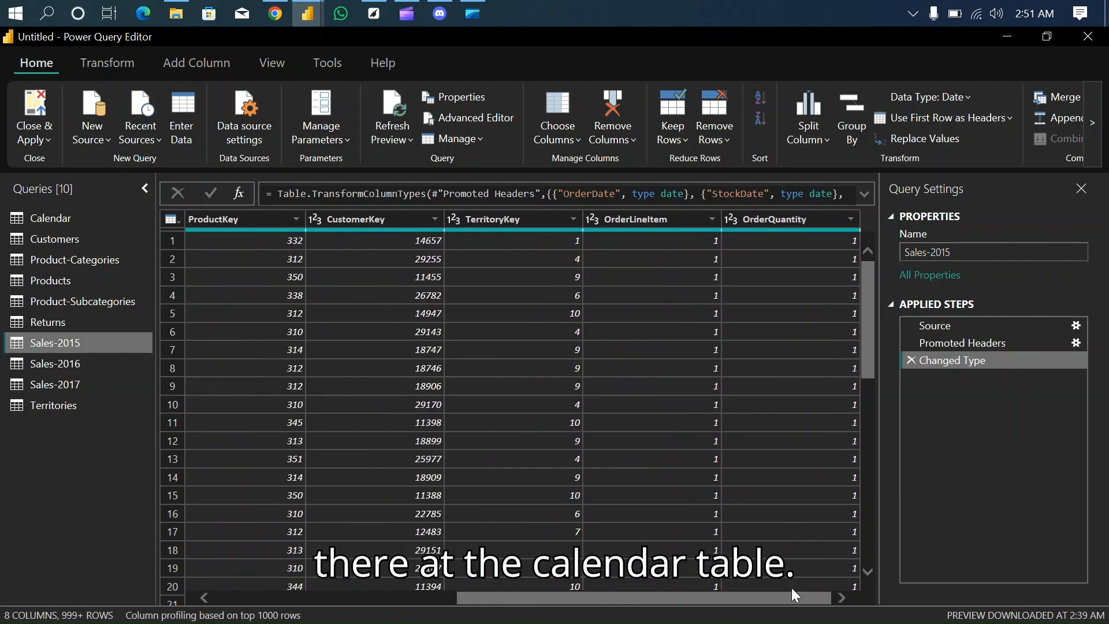
left_click(72, 363)
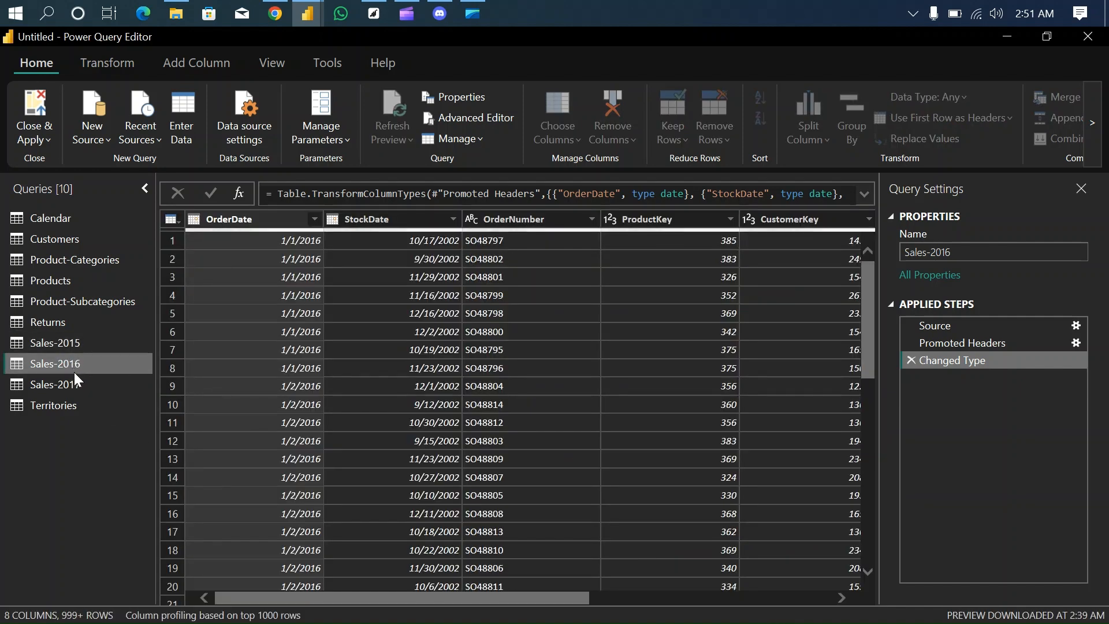
left_click(77, 385)
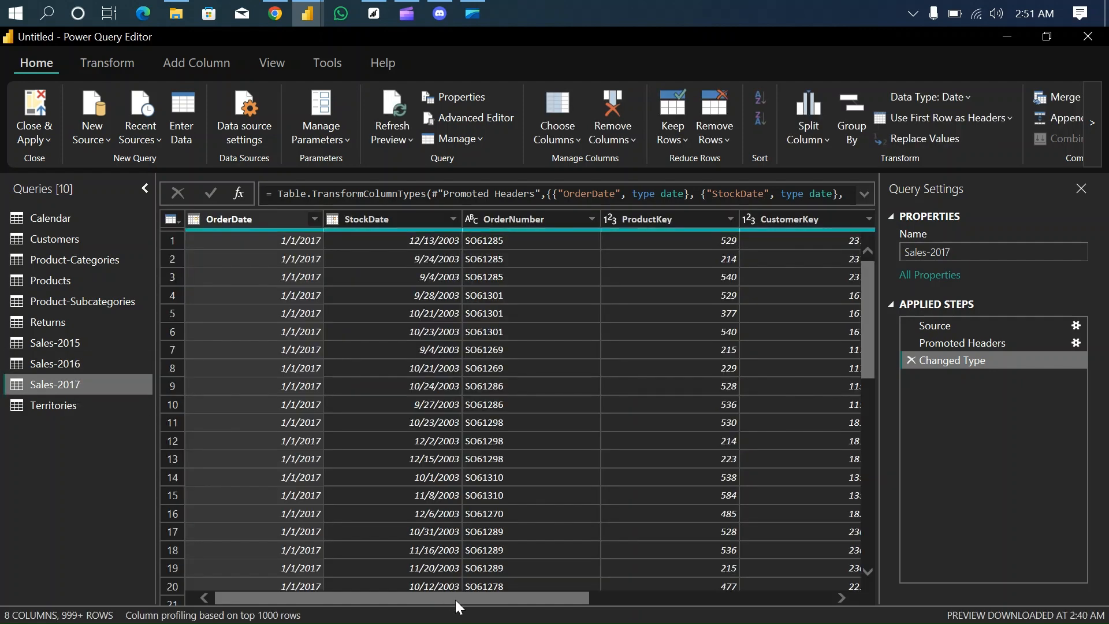
left_click_drag(454, 597, 337, 597)
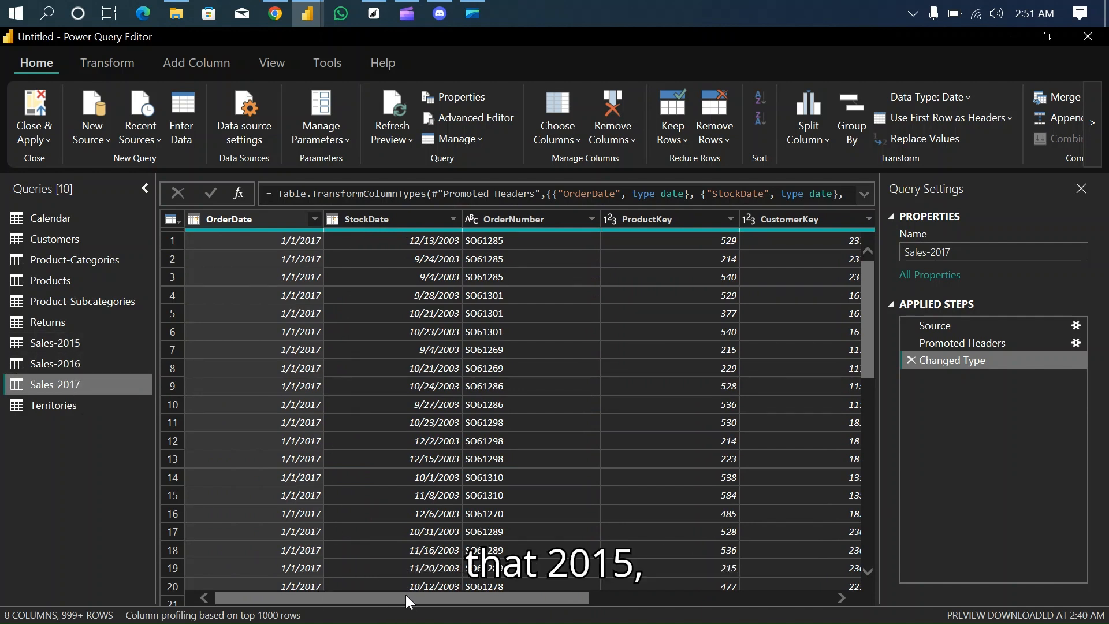
- Compare the column counts, column order and date column types across the Sales-2015, Sales-2016 and Sales-2017 queries
left_click(79, 343)
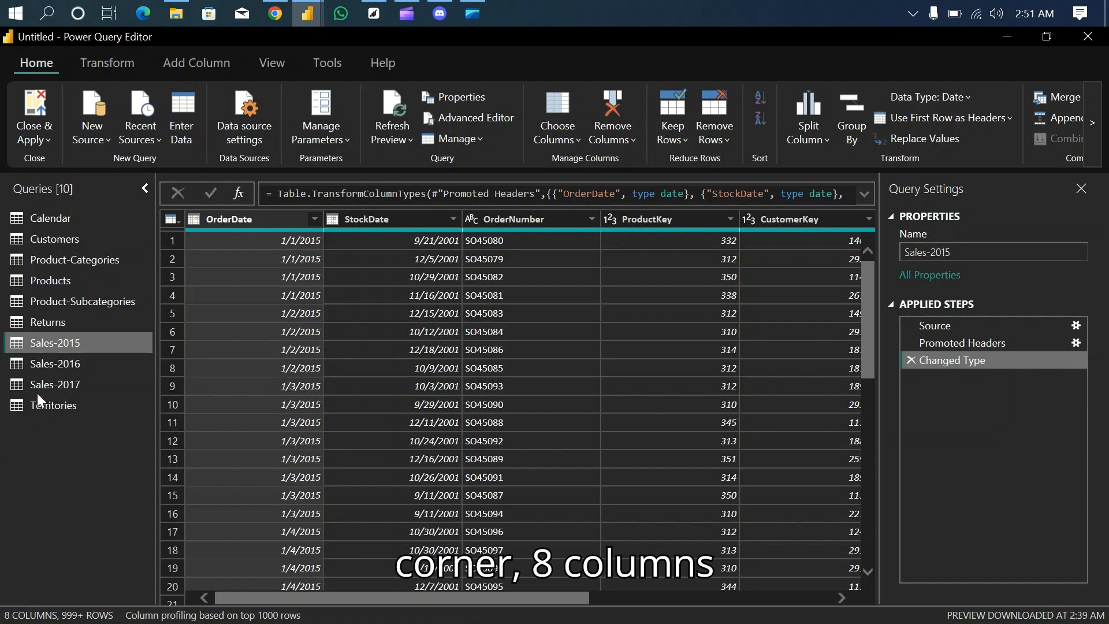
left_click(44, 361)
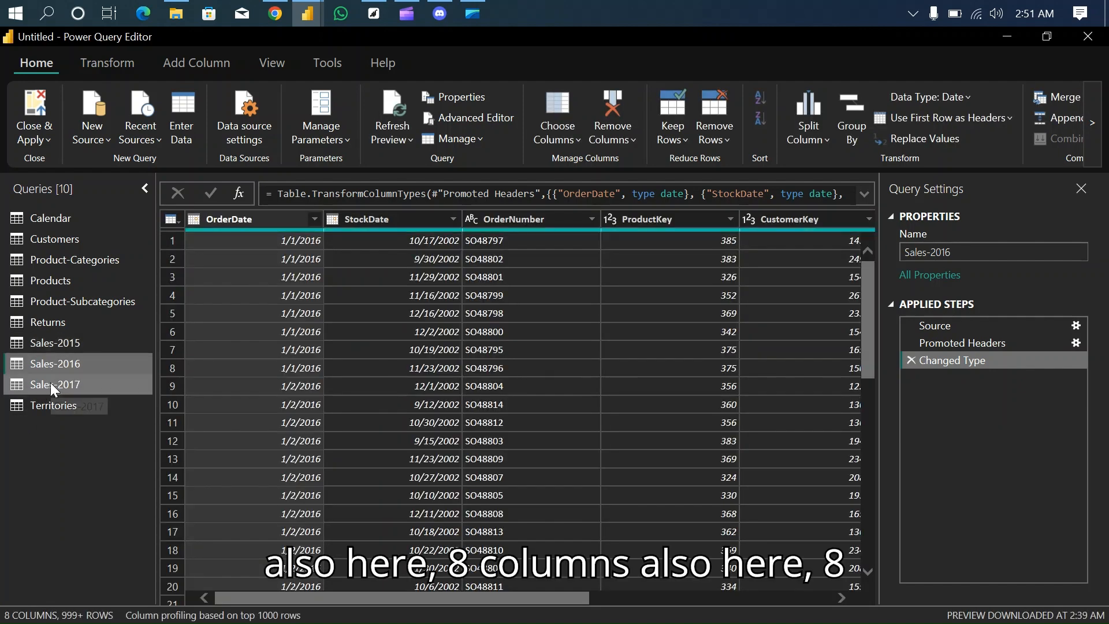
left_click(51, 382)
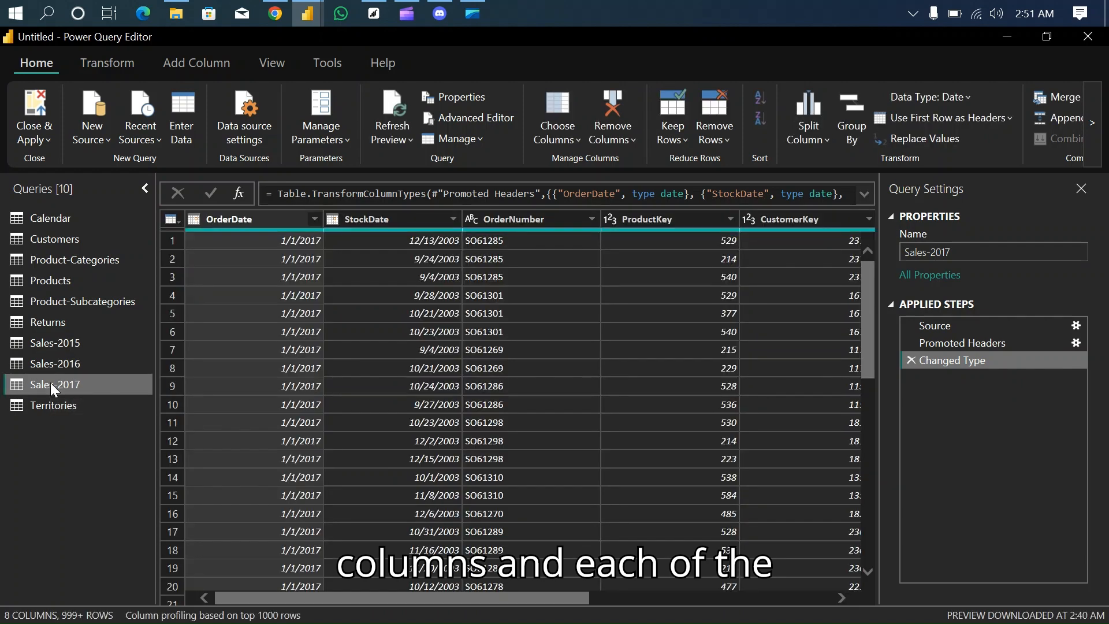
left_click(67, 341)
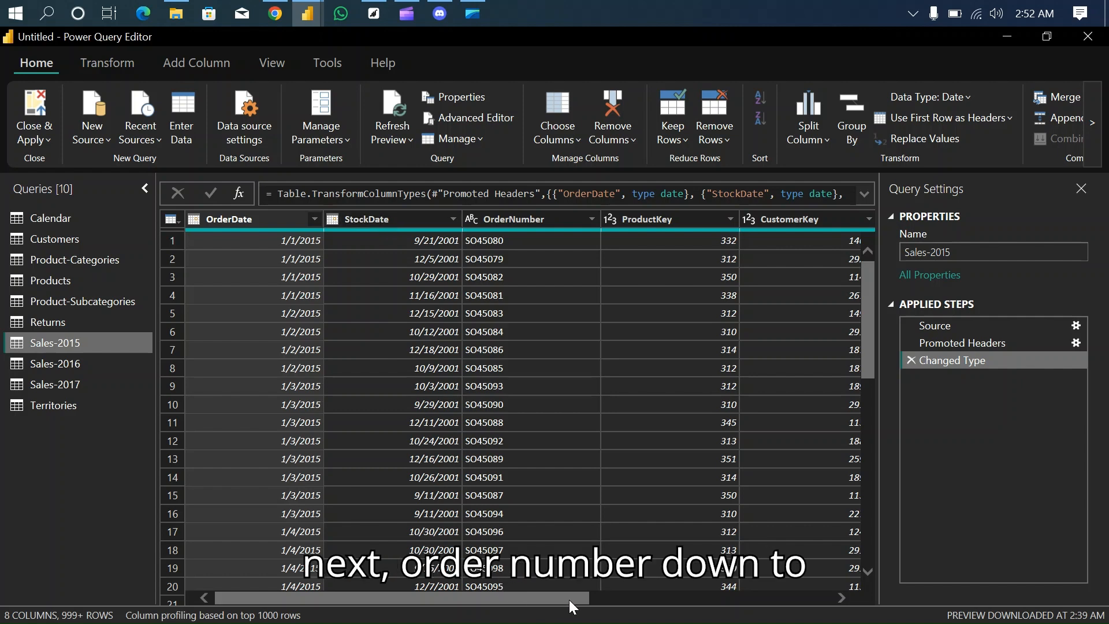
left_click_drag(506, 599, 830, 599)
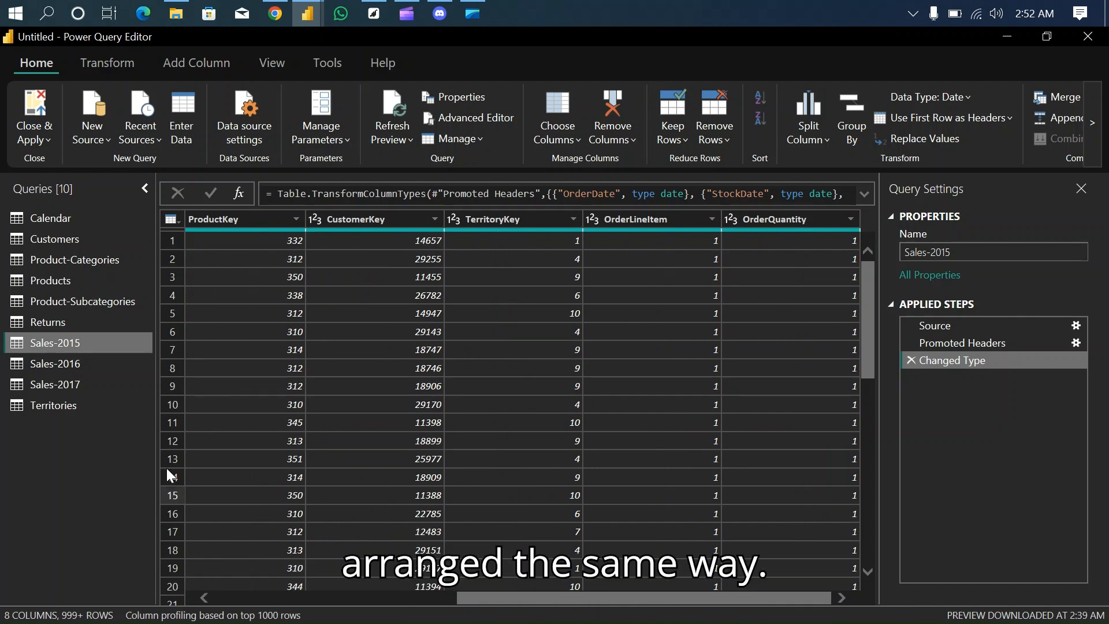
left_click(90, 359)
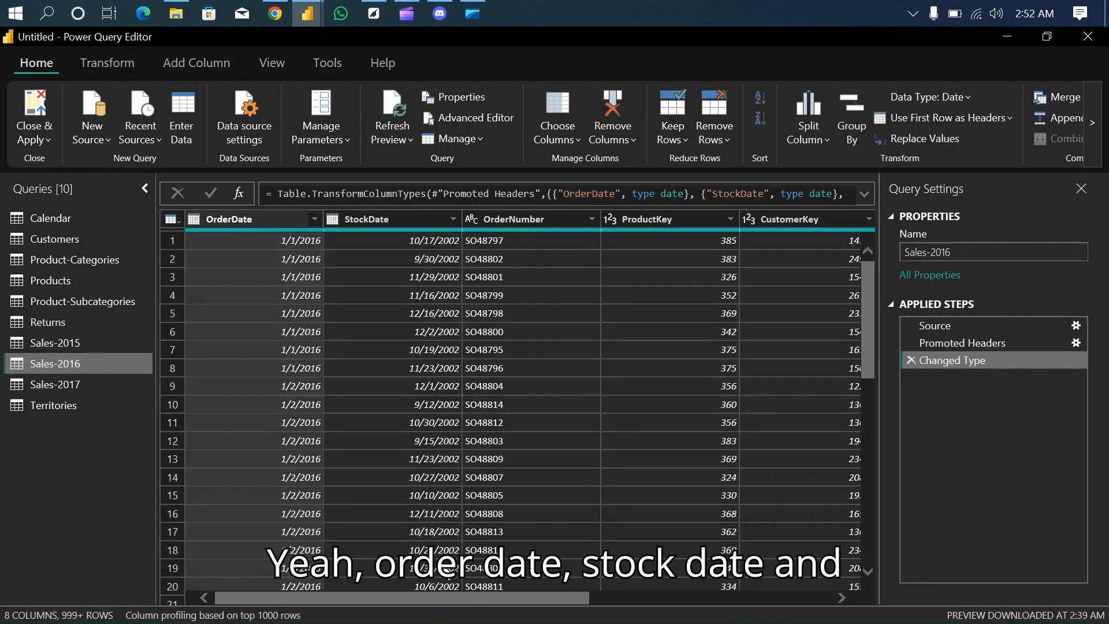
left_click_drag(473, 597, 844, 586)
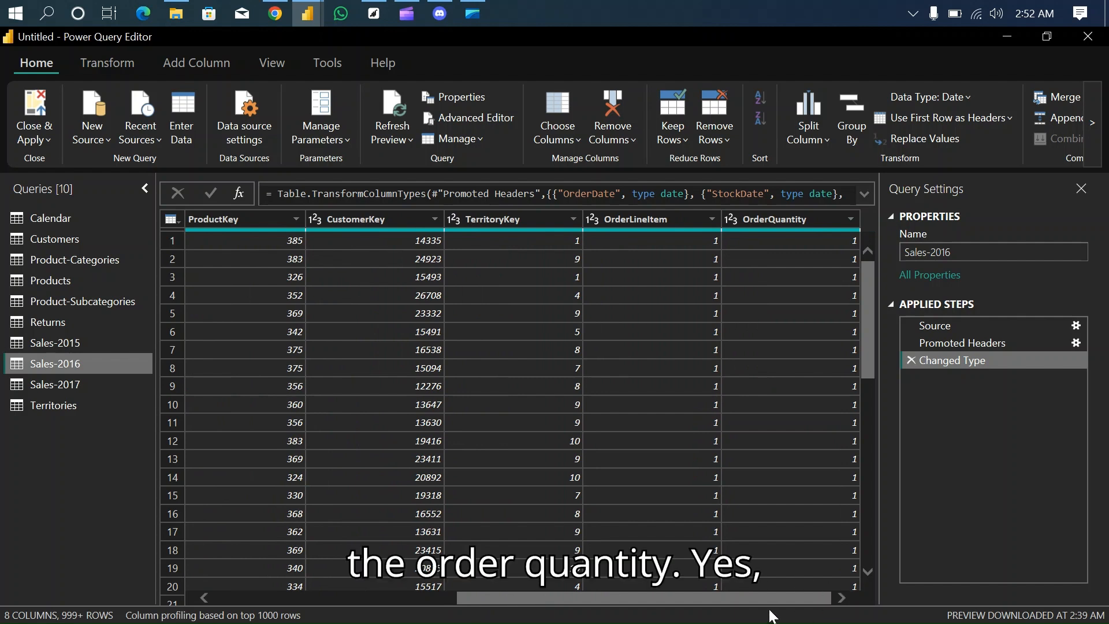
left_click(62, 382)
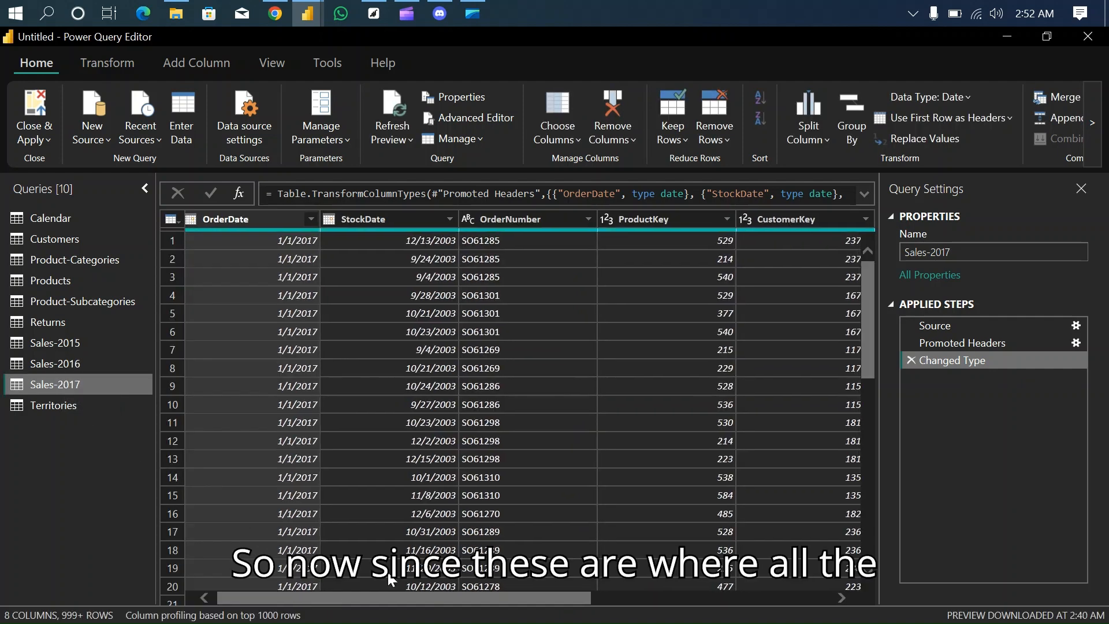
left_click_drag(325, 597, 623, 579)
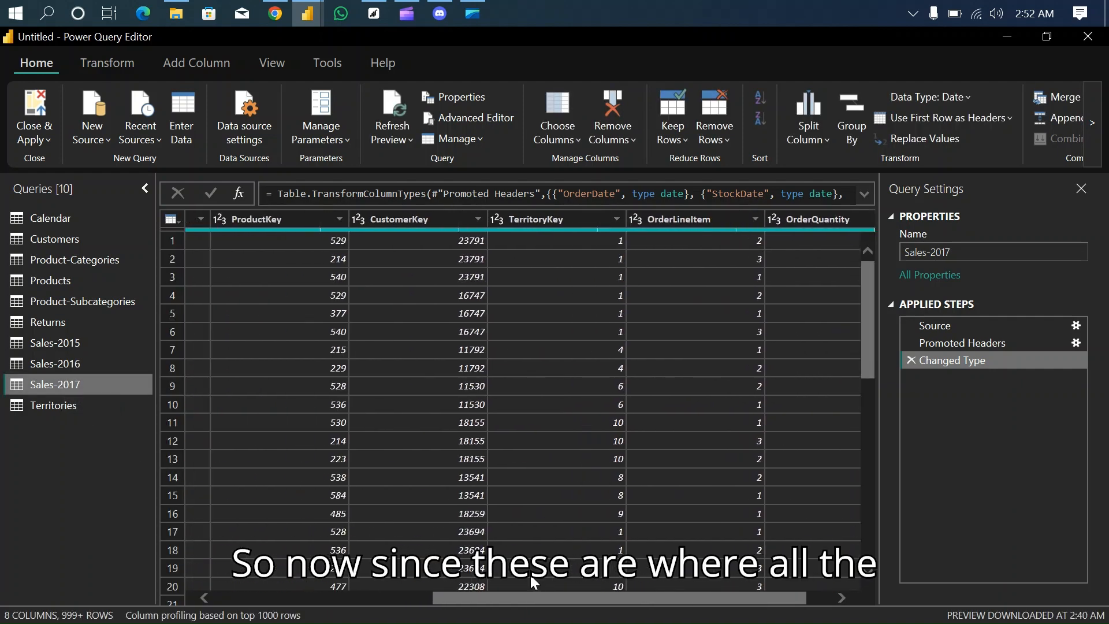
left_click_drag(530, 595, 221, 581)
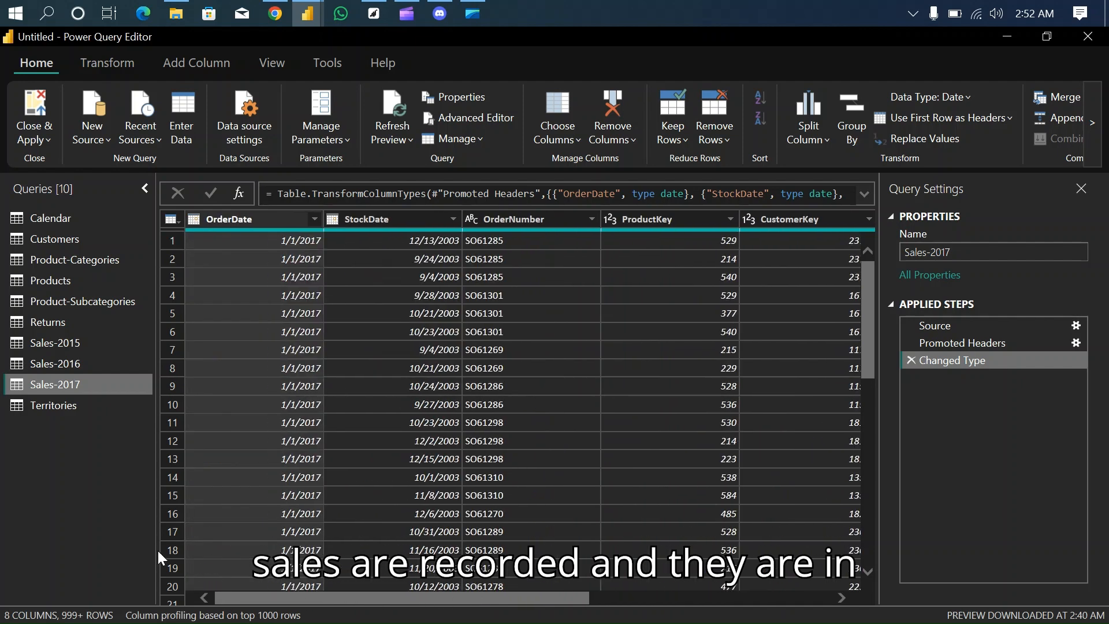
left_click(72, 337)
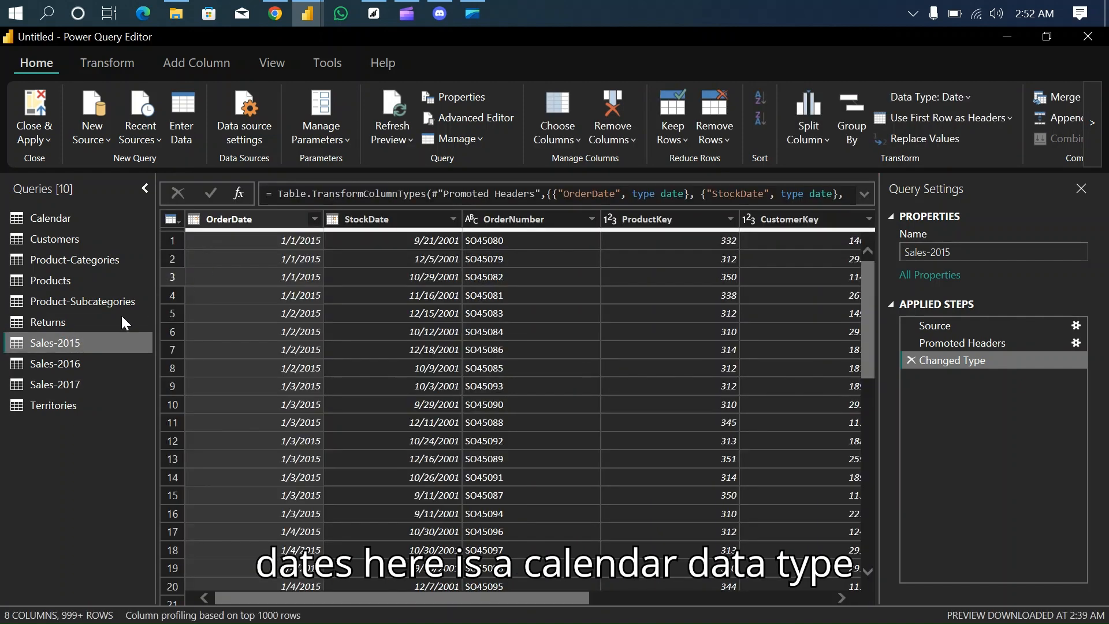
left_click(205, 222)
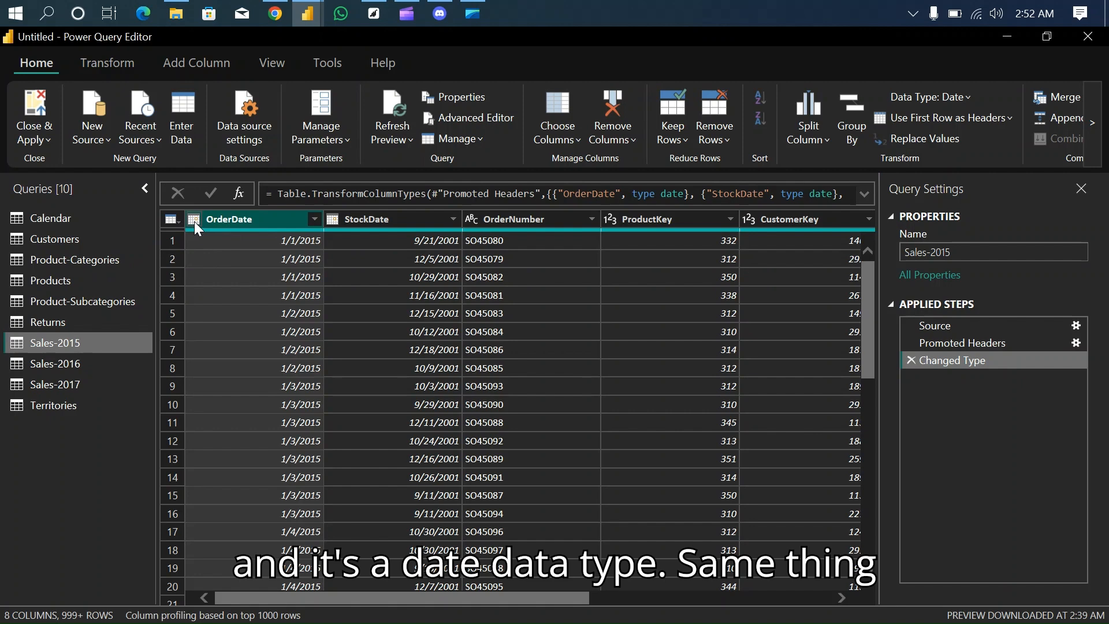
left_click(85, 362)
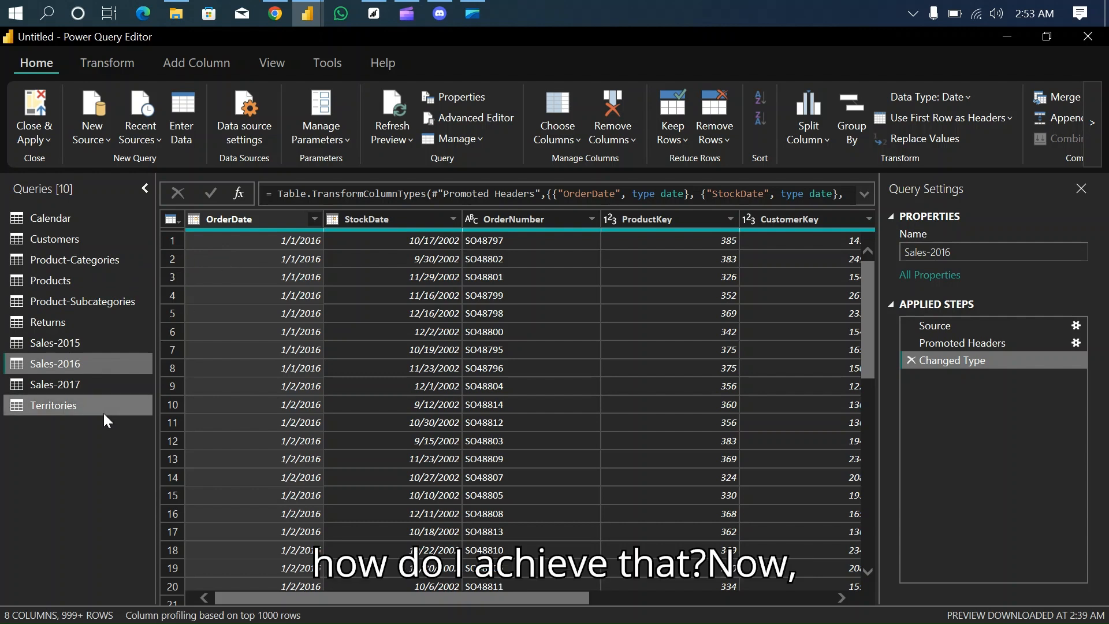
- Append Sales-2015, Sales-2016 and Sales-2017 as a new query using the three or more tables option
left_click(77, 342)
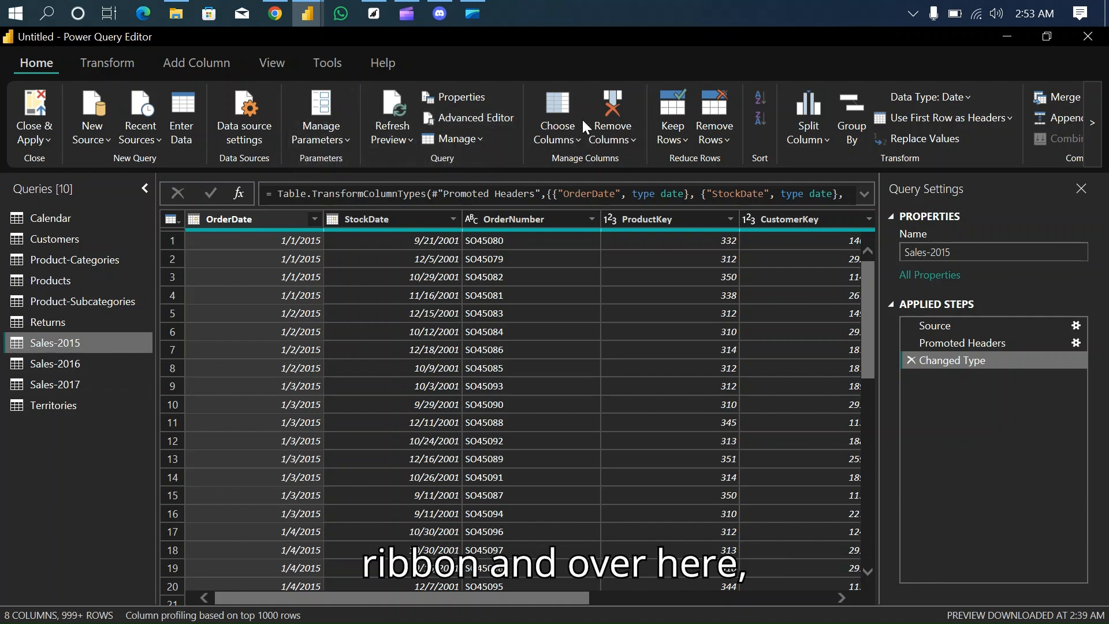
left_click(1091, 122)
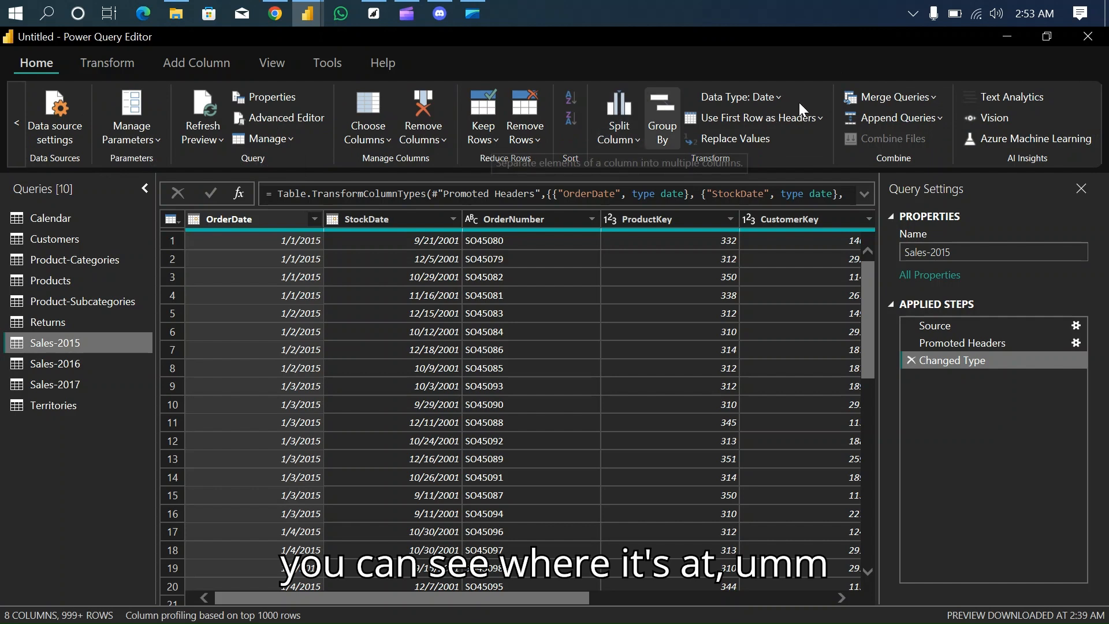
left_click(933, 120)
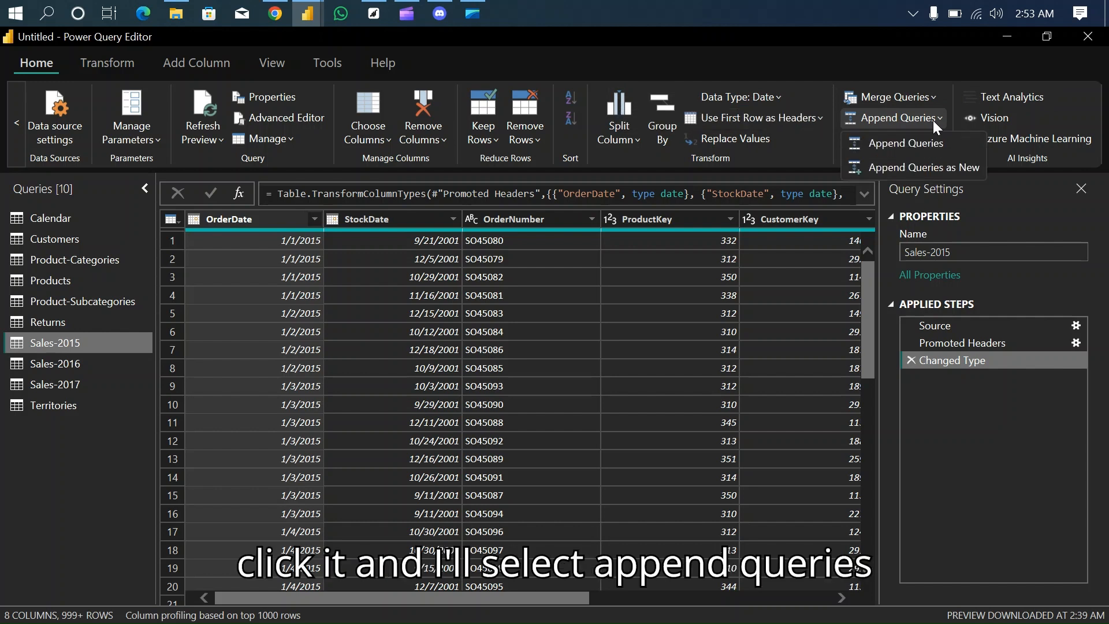
left_click(924, 165)
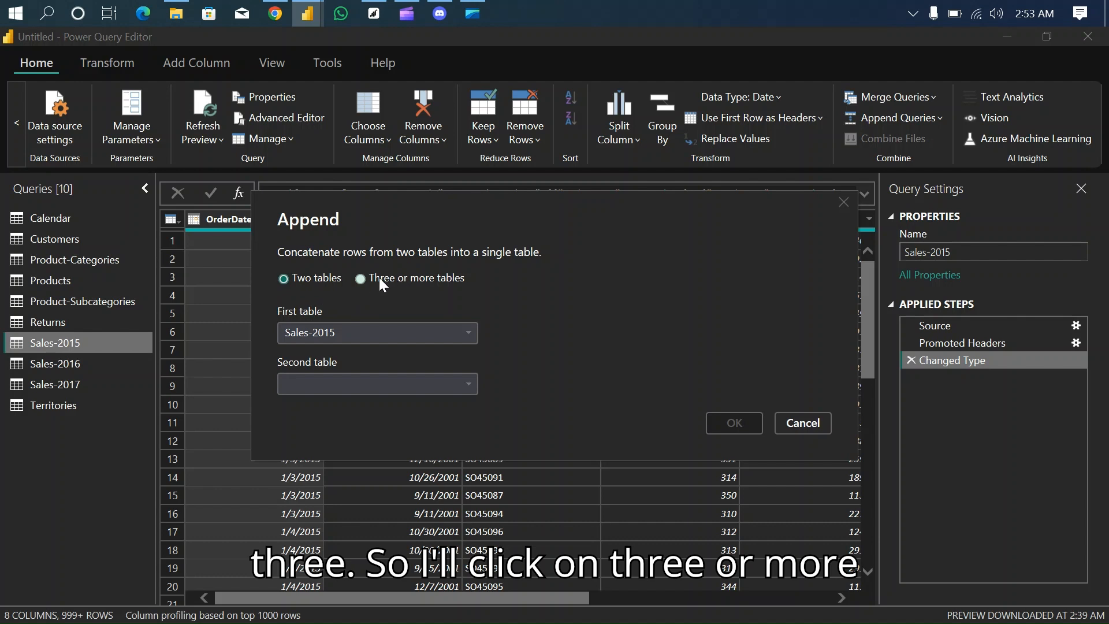
left_click(359, 279)
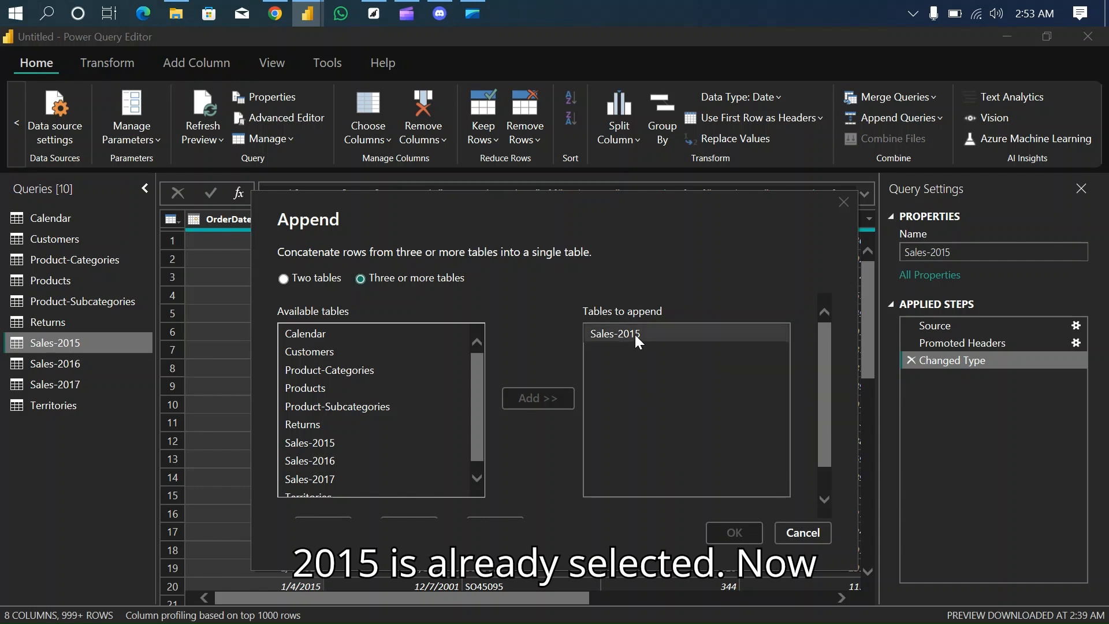
left_click(325, 464)
left_click(539, 398)
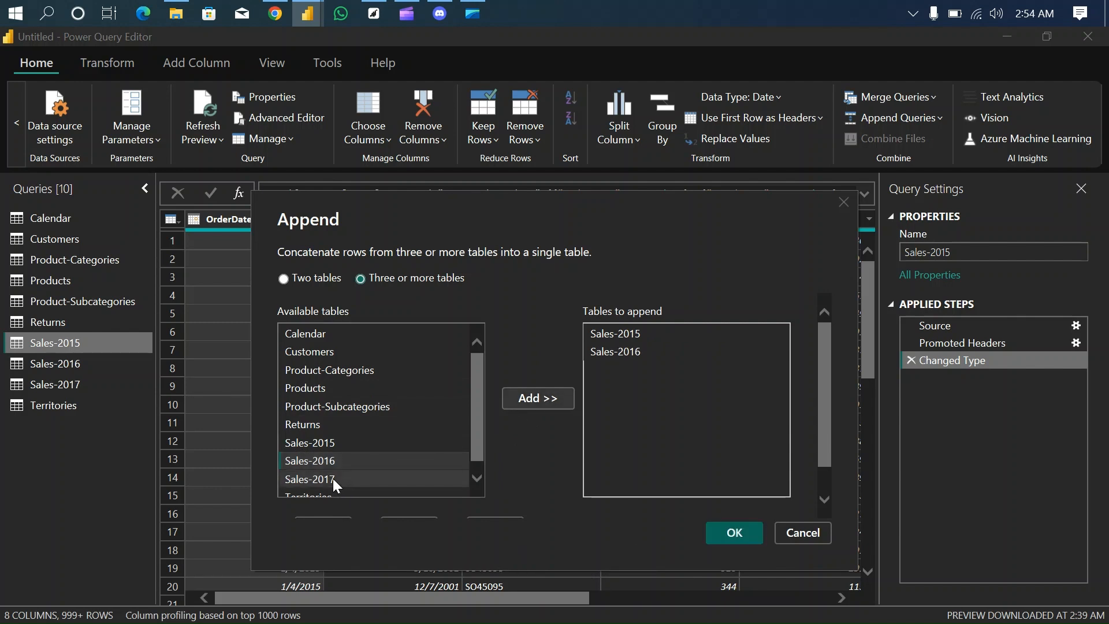
left_click(333, 478)
left_click(556, 397)
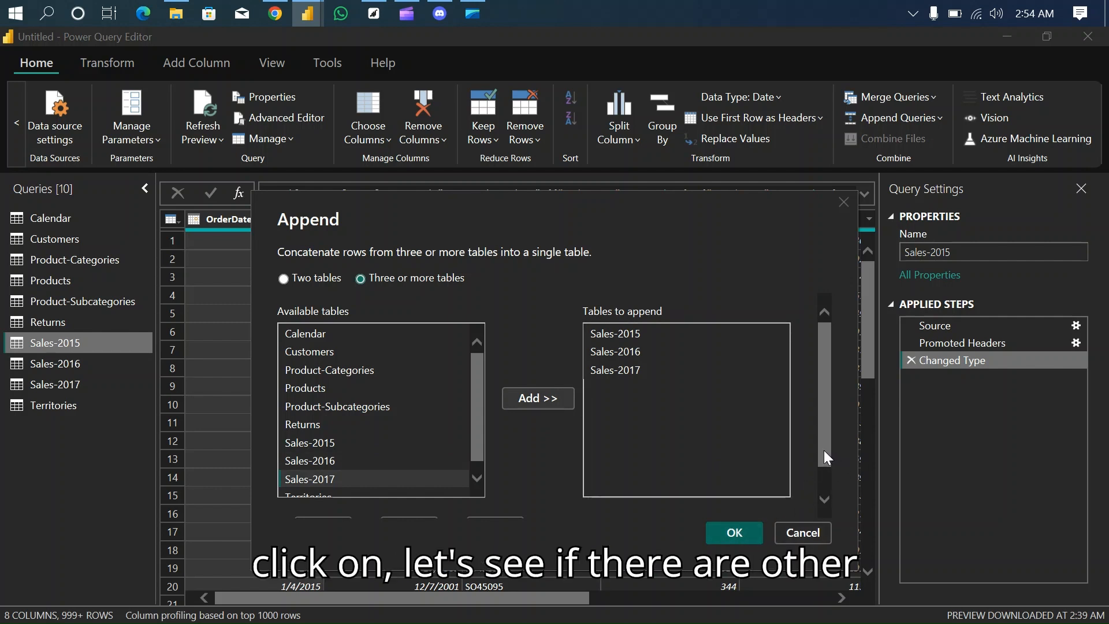
left_click_drag(823, 451, 824, 480)
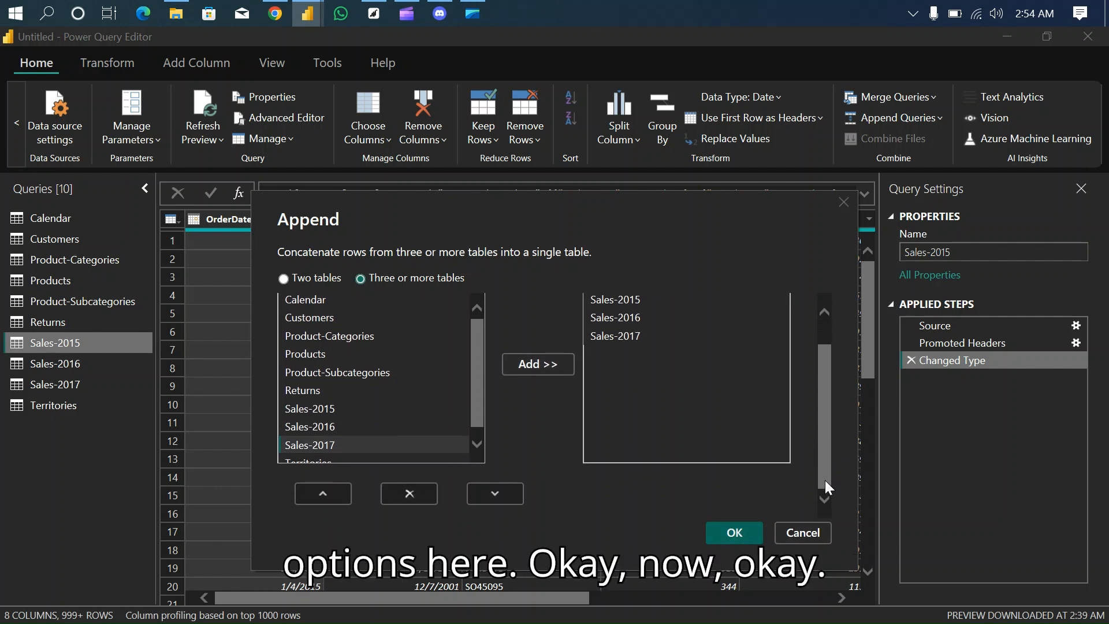
left_click(734, 536)
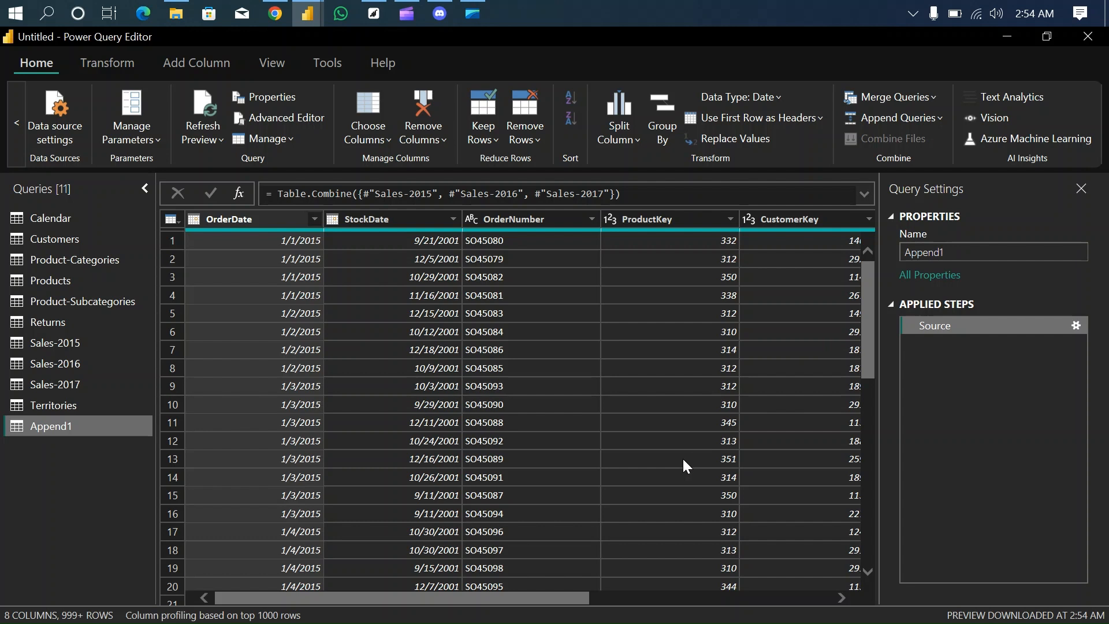
- Rename the appended query as Sales, and close the query editor with the pending changes applied
double_click(58, 427)
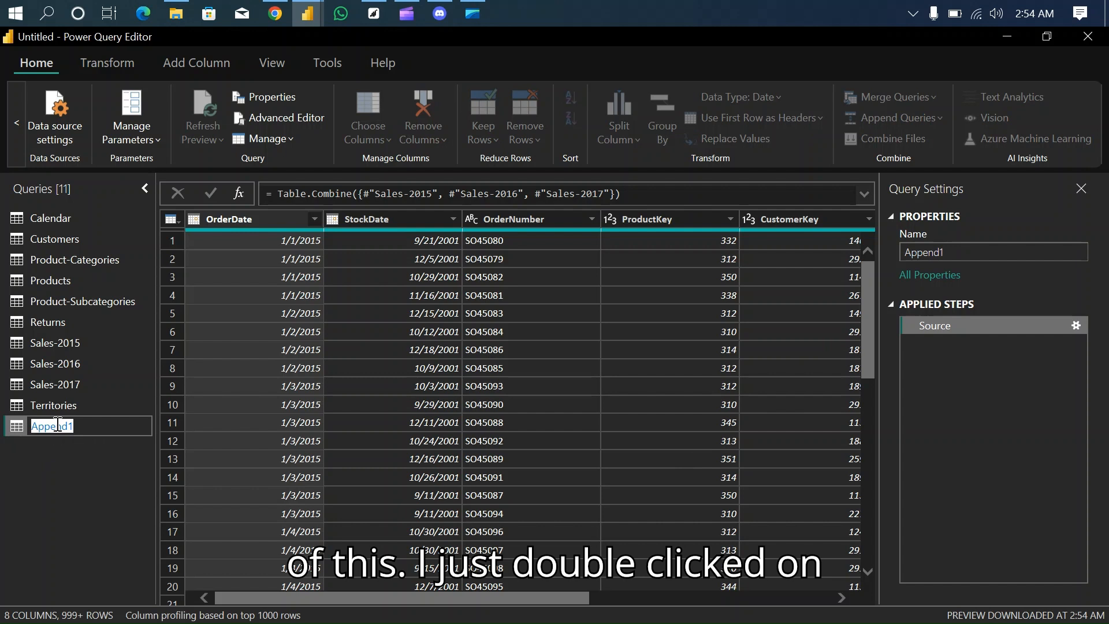
type("Sales")
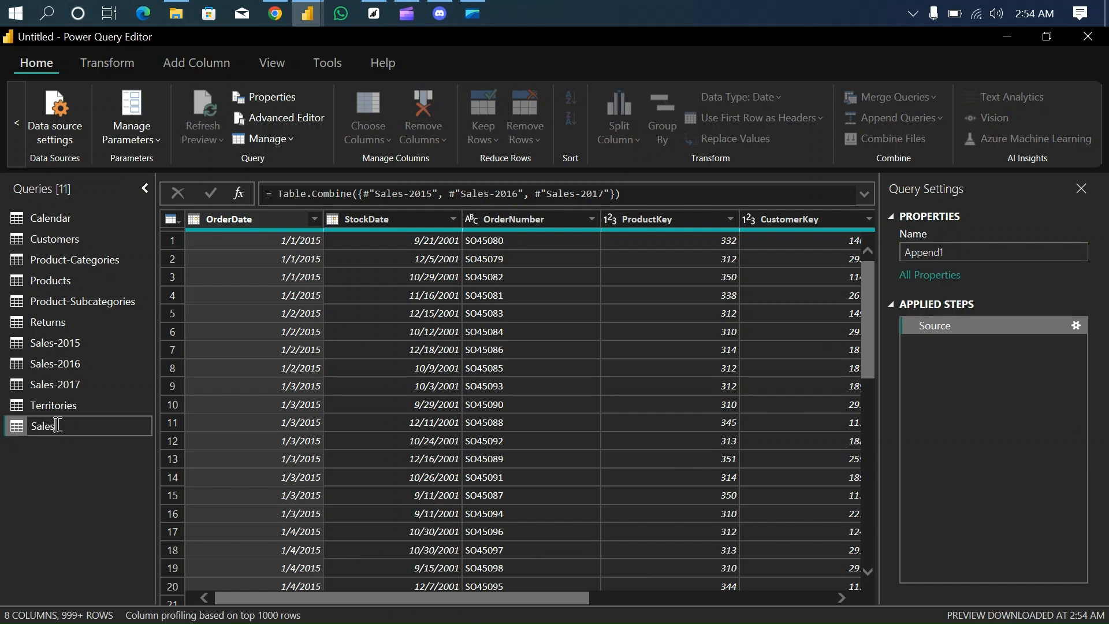
key("Return")
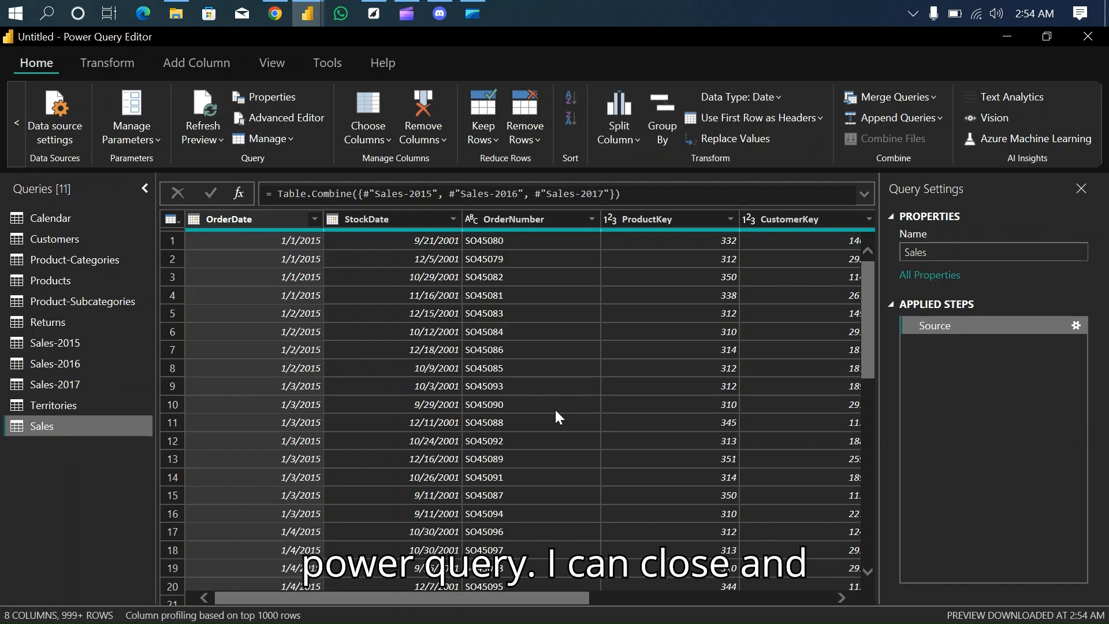
left_click(16, 126)
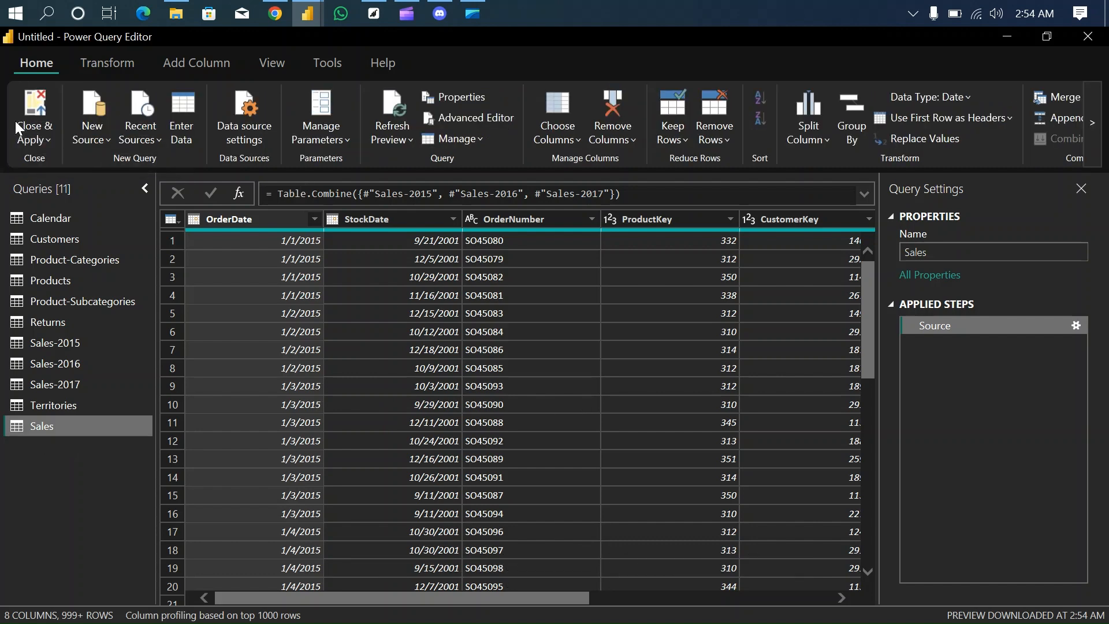
left_click(43, 96)
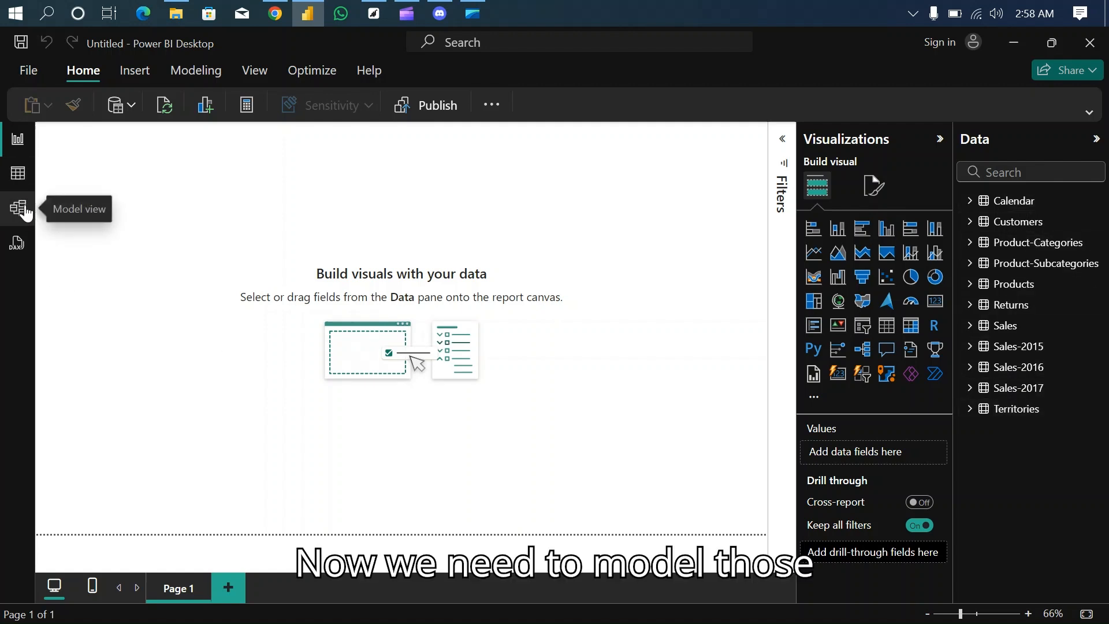
- Show the relationship diagram of all tables in Model view with the Properties and Data panes collapsed
left_click(17, 176)
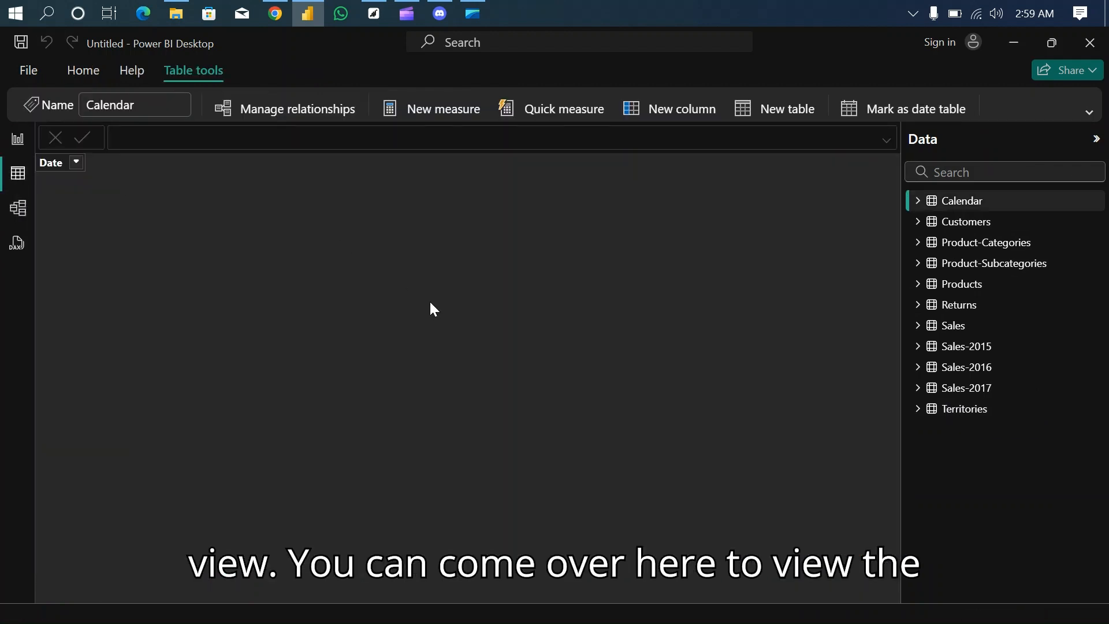
left_click(16, 206)
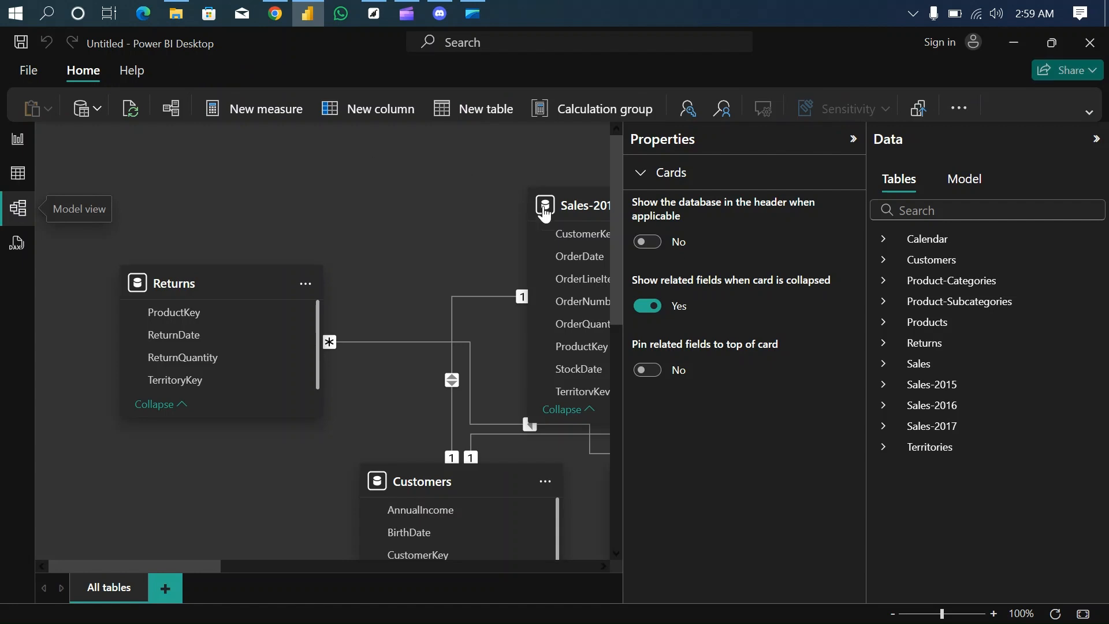
left_click(854, 142)
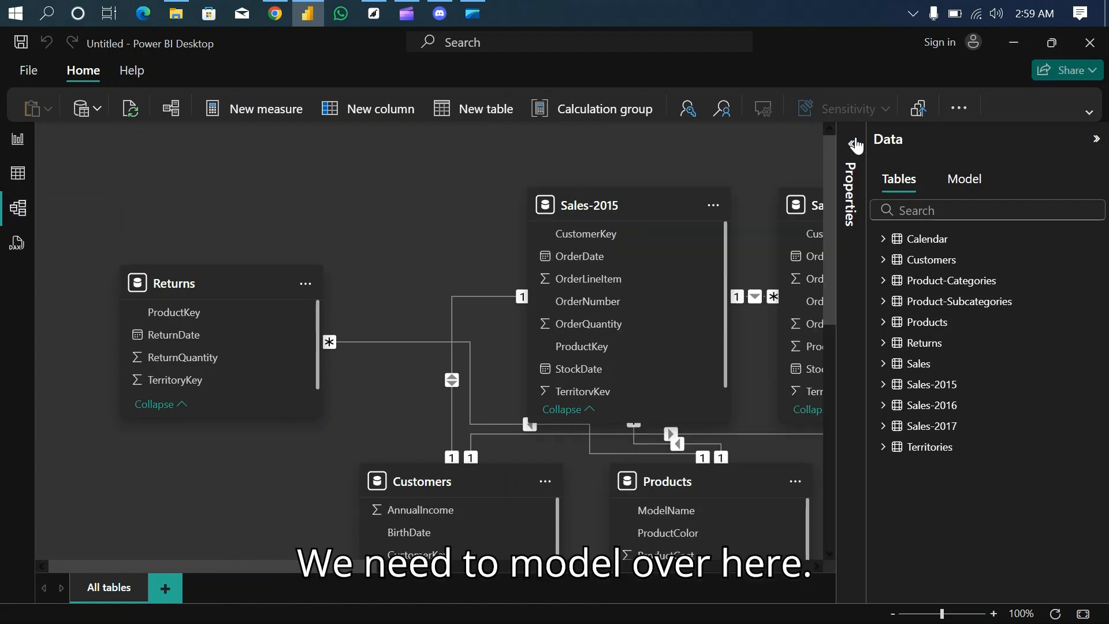
left_click(1095, 142)
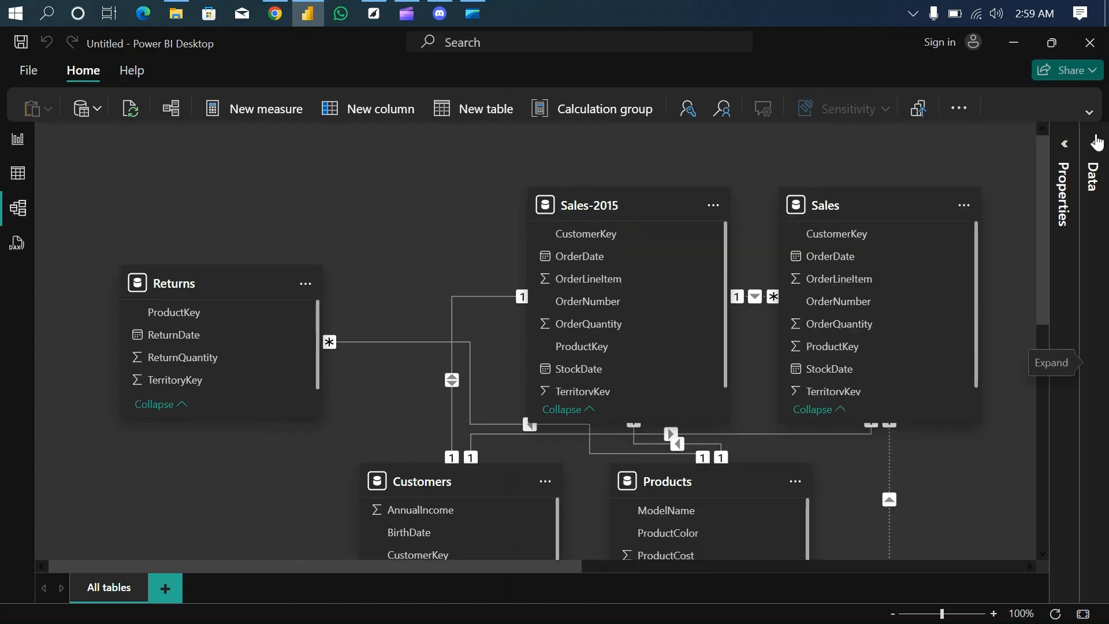
left_click(893, 613)
left_click(893, 613)
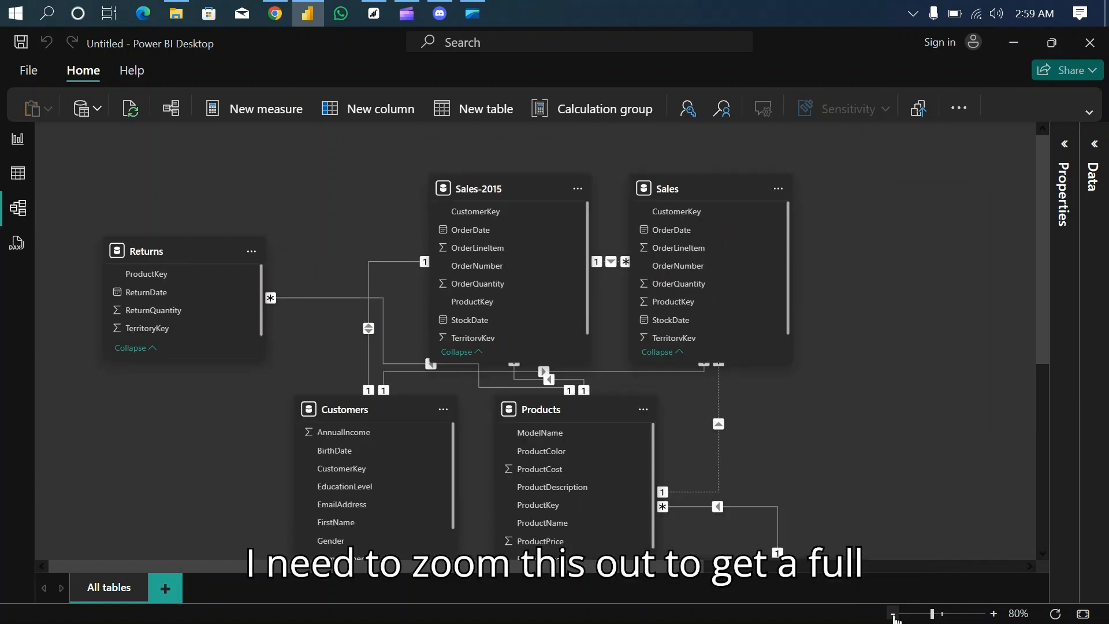
left_click(893, 613)
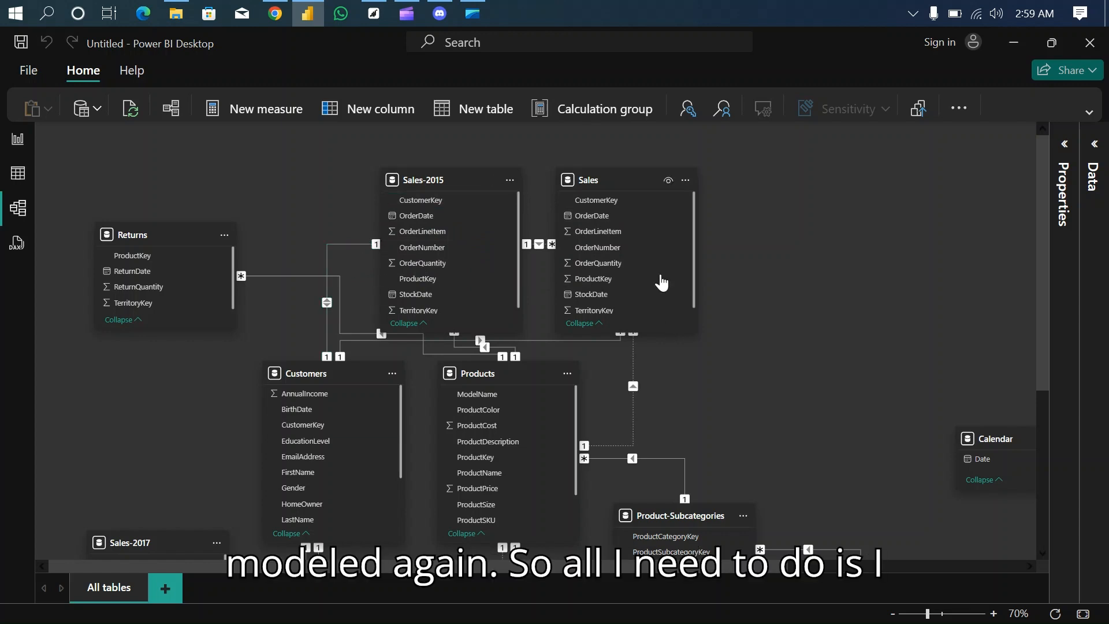
- Move the Sales table clear of Sales-2015 and delete the relationship between Sales-2015 and Customers
left_click_drag(630, 179, 742, 180)
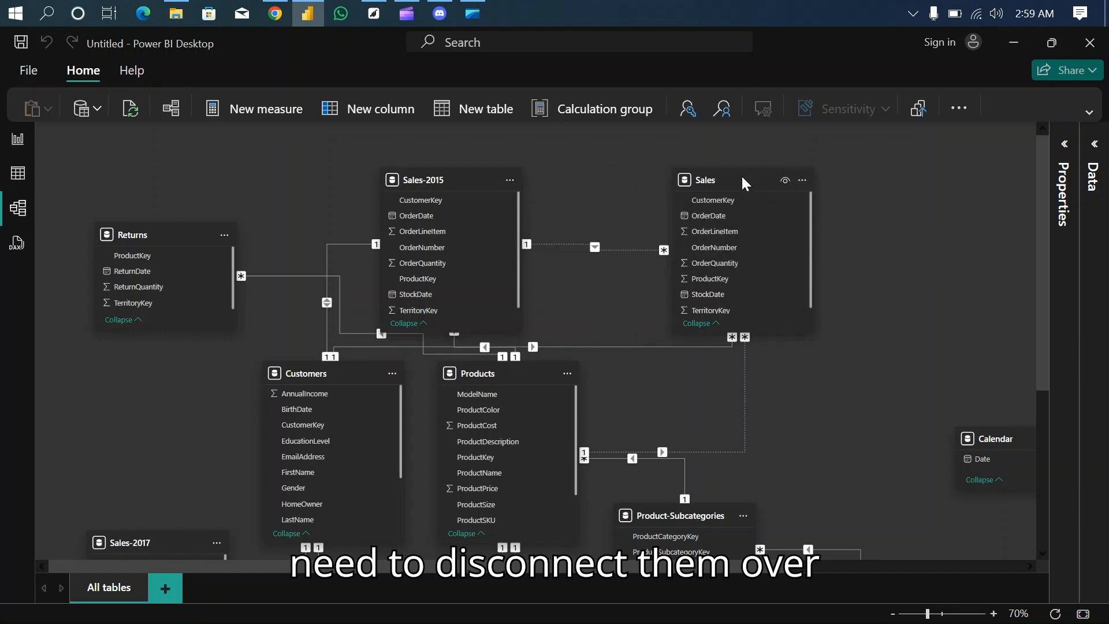
right_click(350, 242)
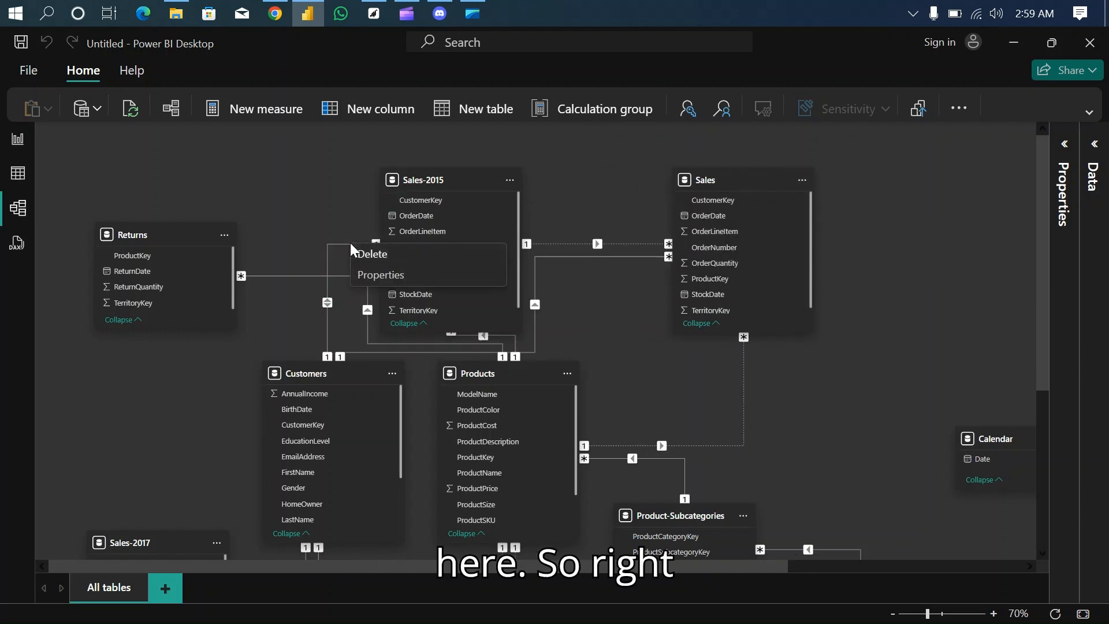
left_click(382, 256)
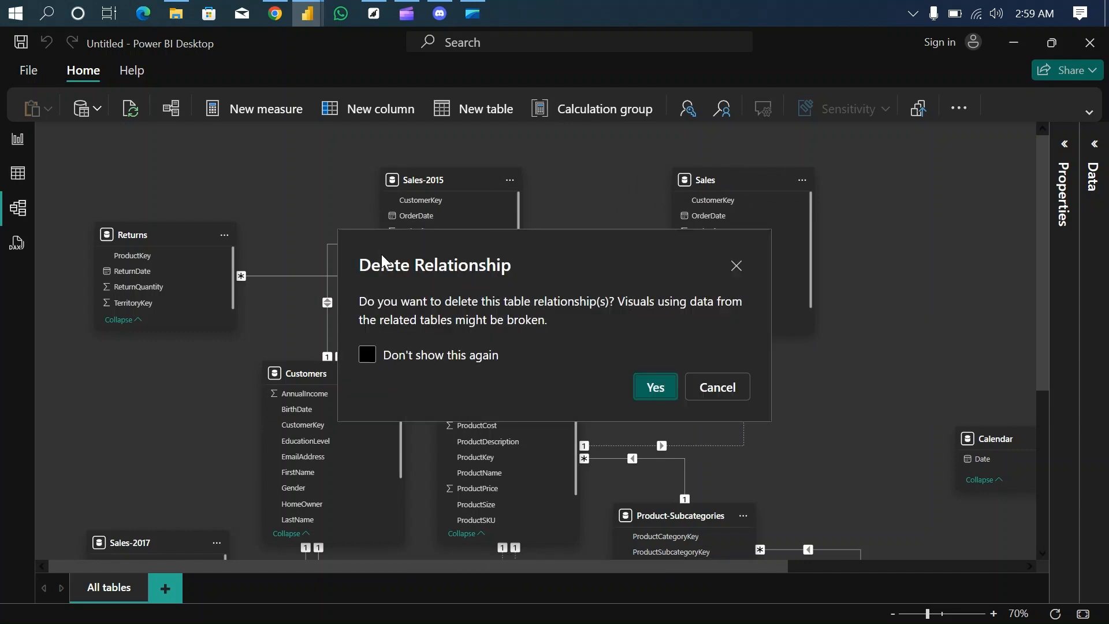
left_click(656, 391)
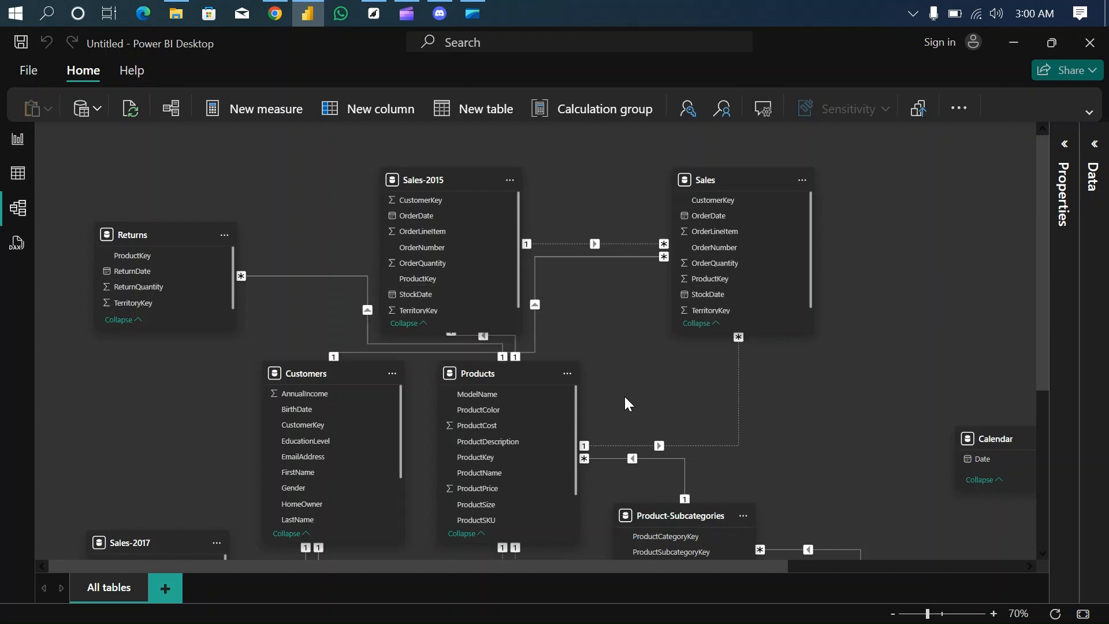
- Delete the inactive relationship between the Sales-2015 and Sales tables
right_click(562, 245)
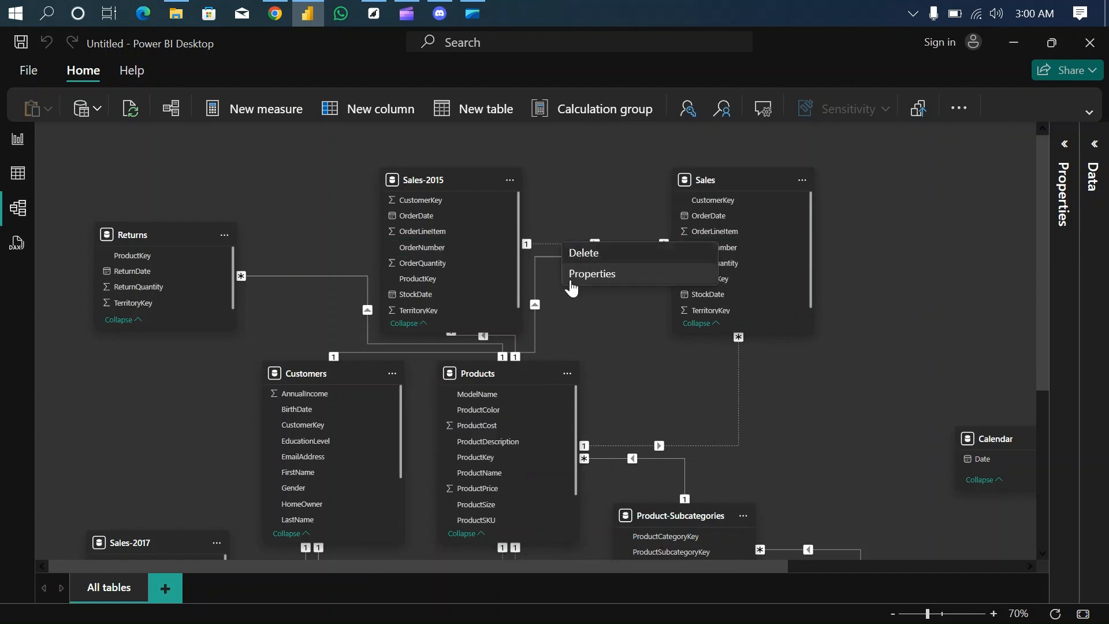
left_click(595, 254)
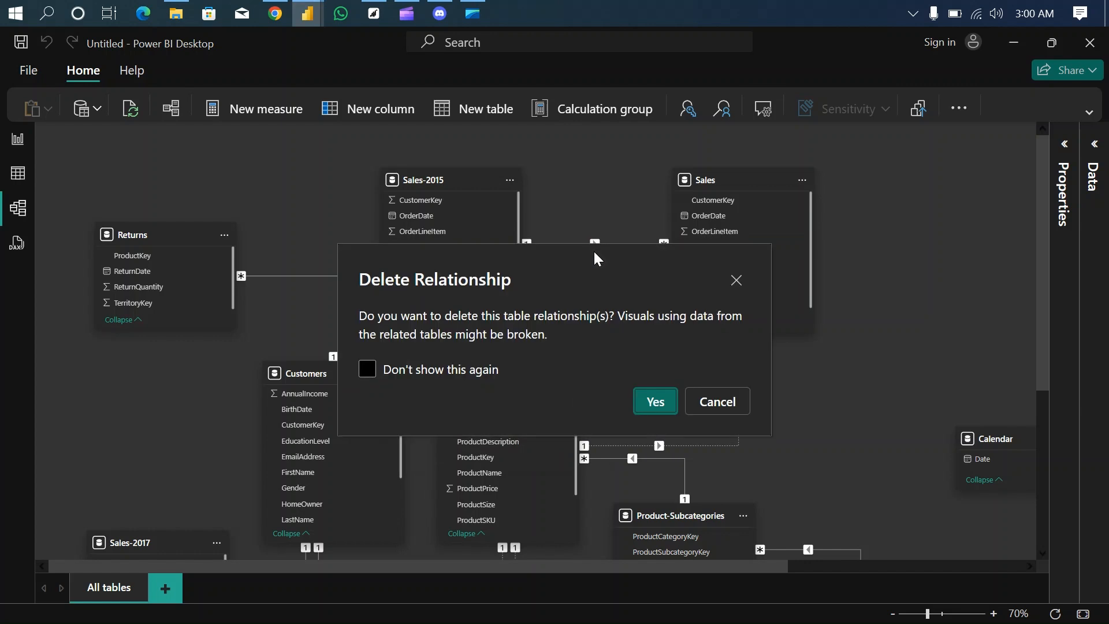
left_click(656, 402)
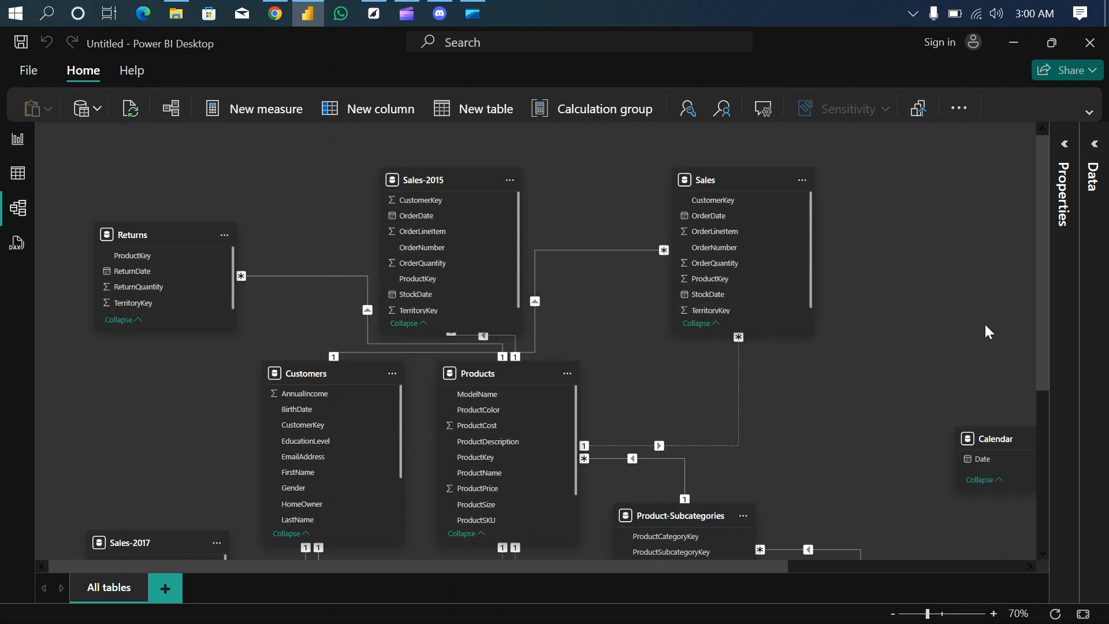
- Examine the whole model diagram, including the separate Sales-2015, Sales-2016 and Sales-2017 tables
left_click_drag(1045, 344, 1052, 431)
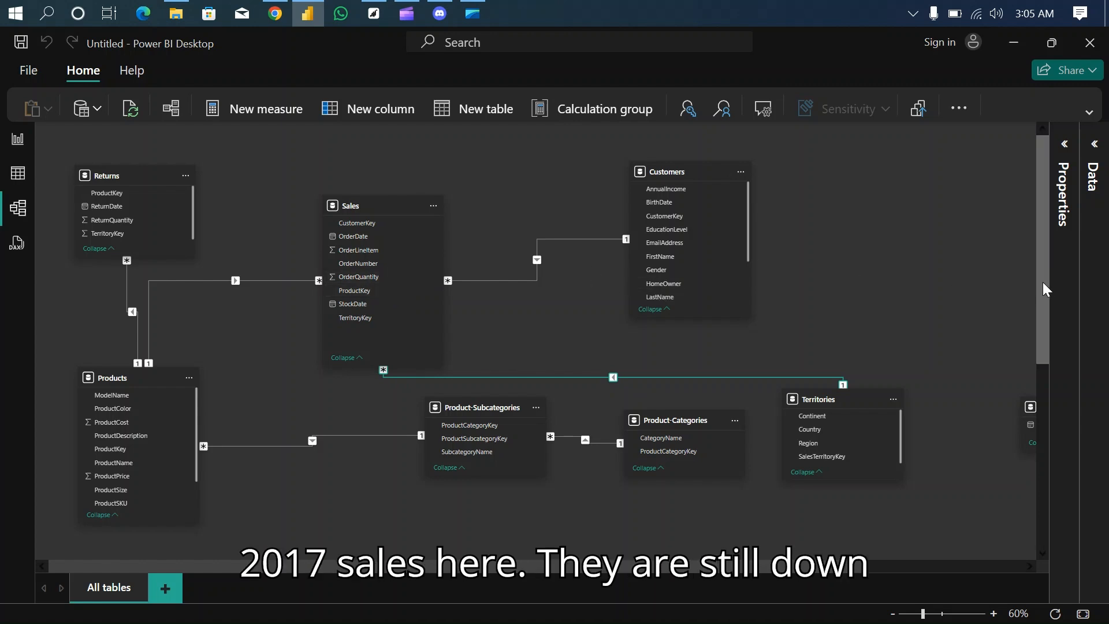
left_click_drag(1041, 282, 1052, 428)
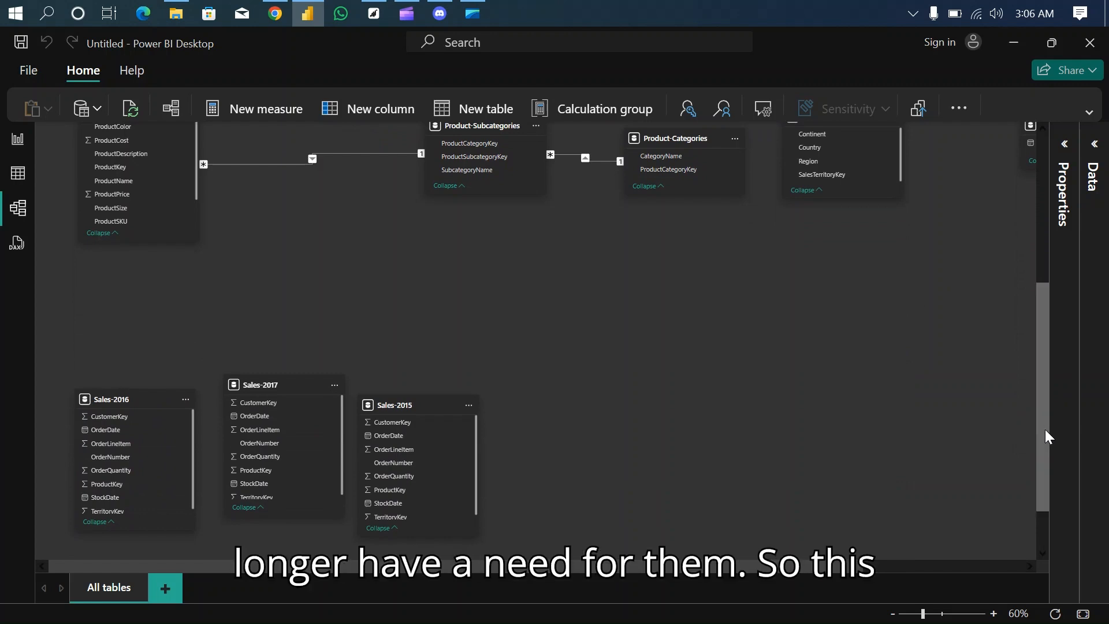
left_click_drag(1045, 428, 1034, 216)
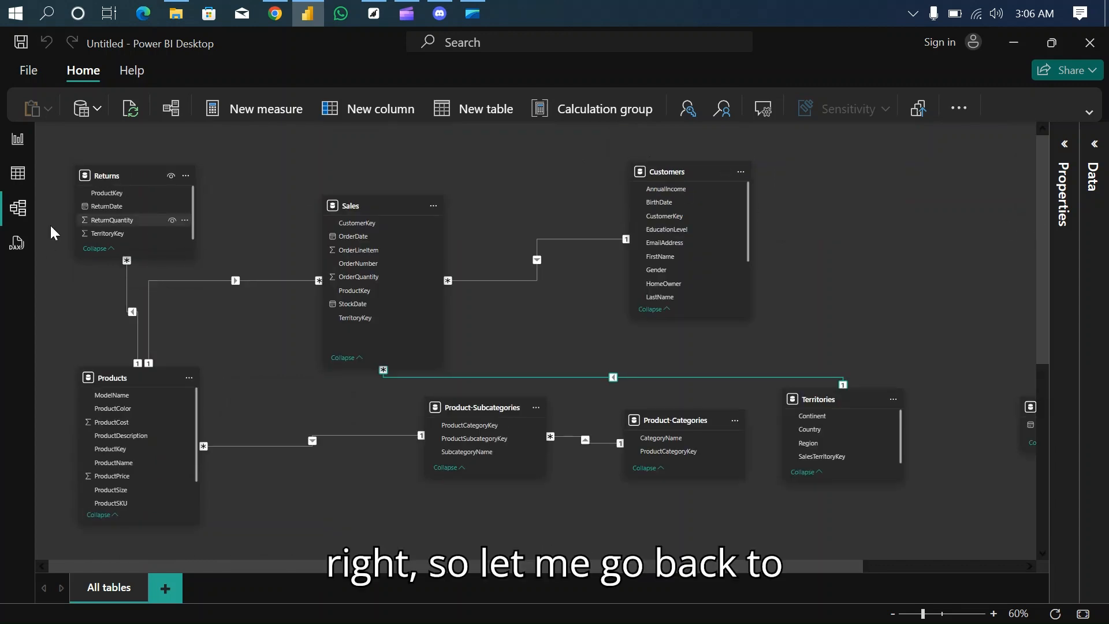
- Return to Report view and collapse the Visualizations pane
left_click(19, 144)
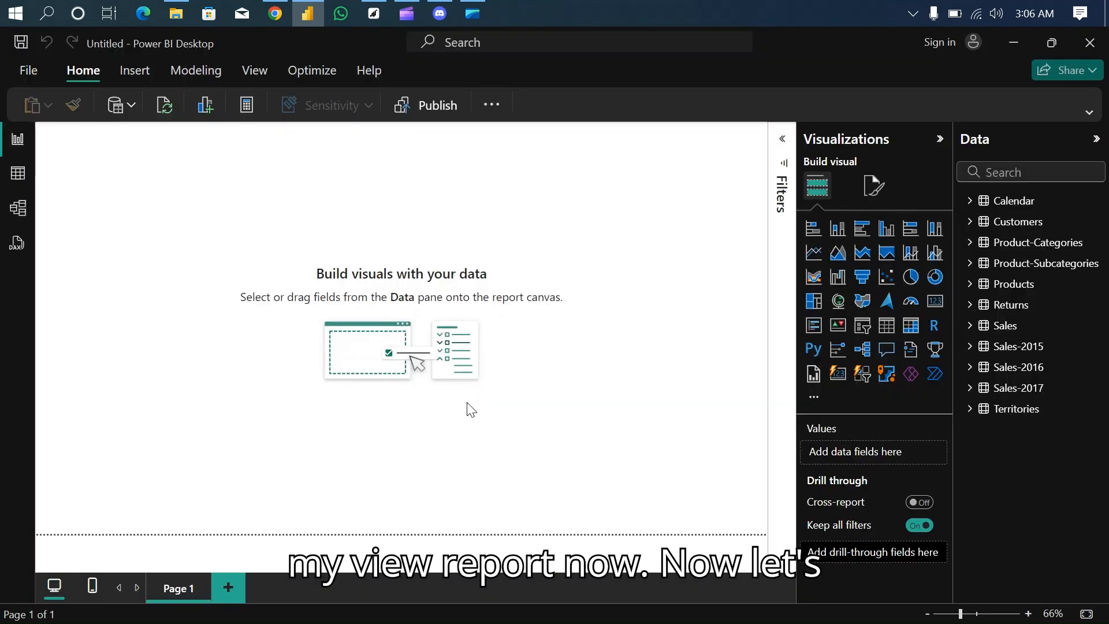
left_click(939, 140)
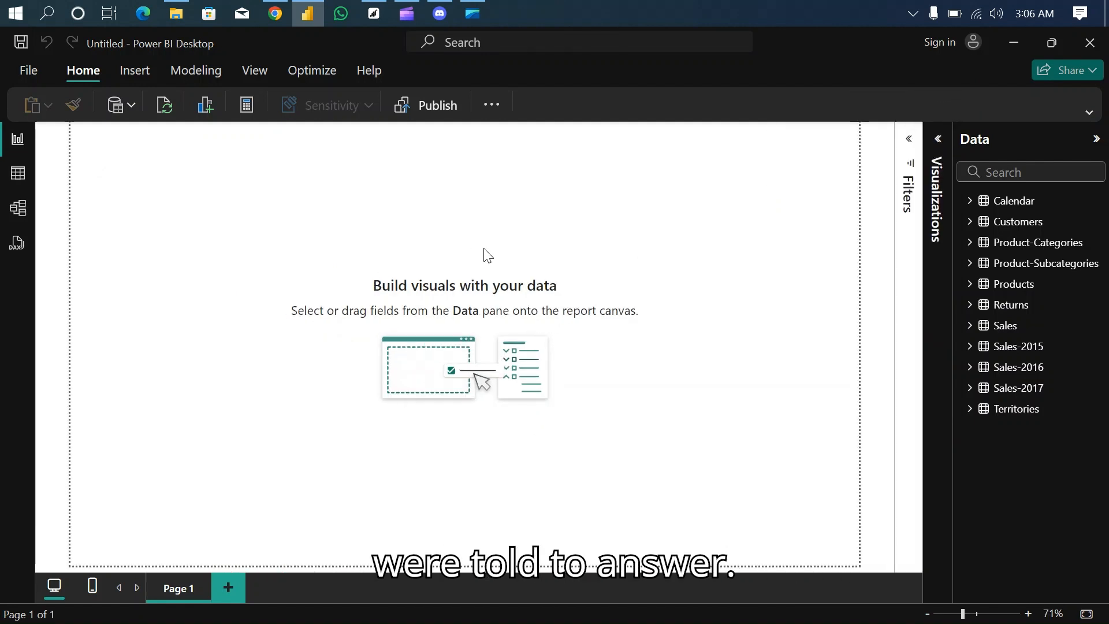
left_click(278, 14)
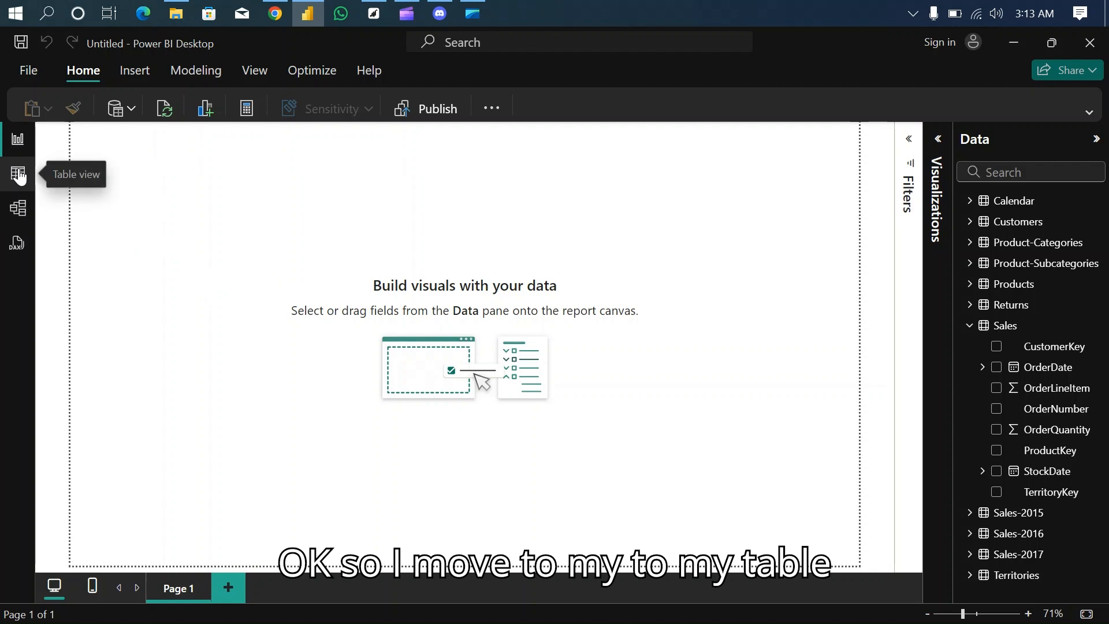
- Examine the Sales and Products tables in Table view for the order quantity, product cost and product price columns
left_click(19, 176)
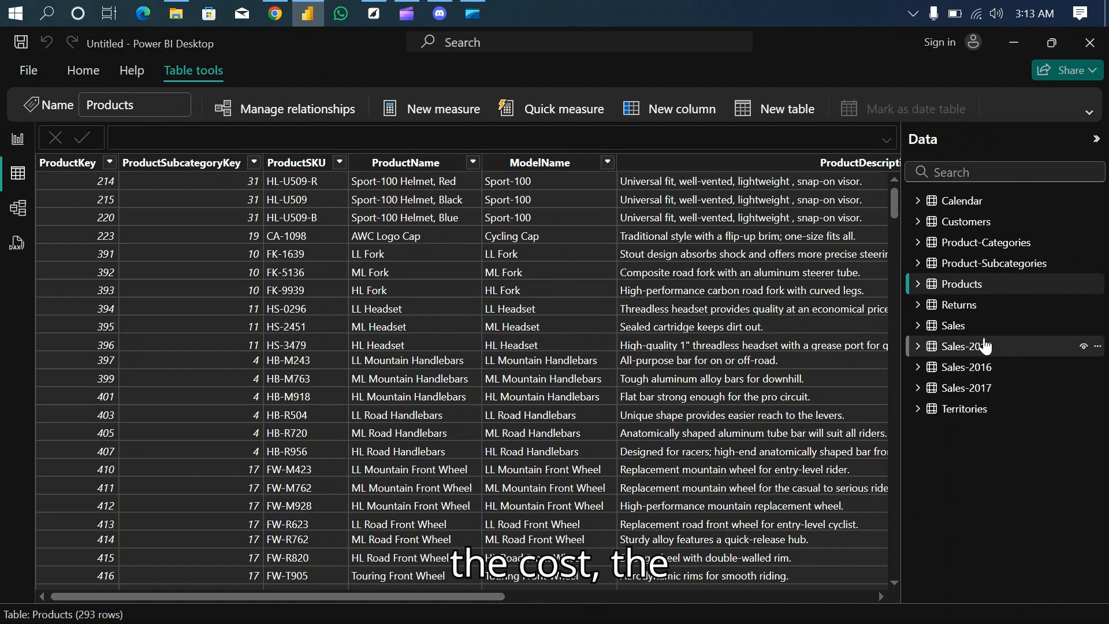
left_click(974, 333)
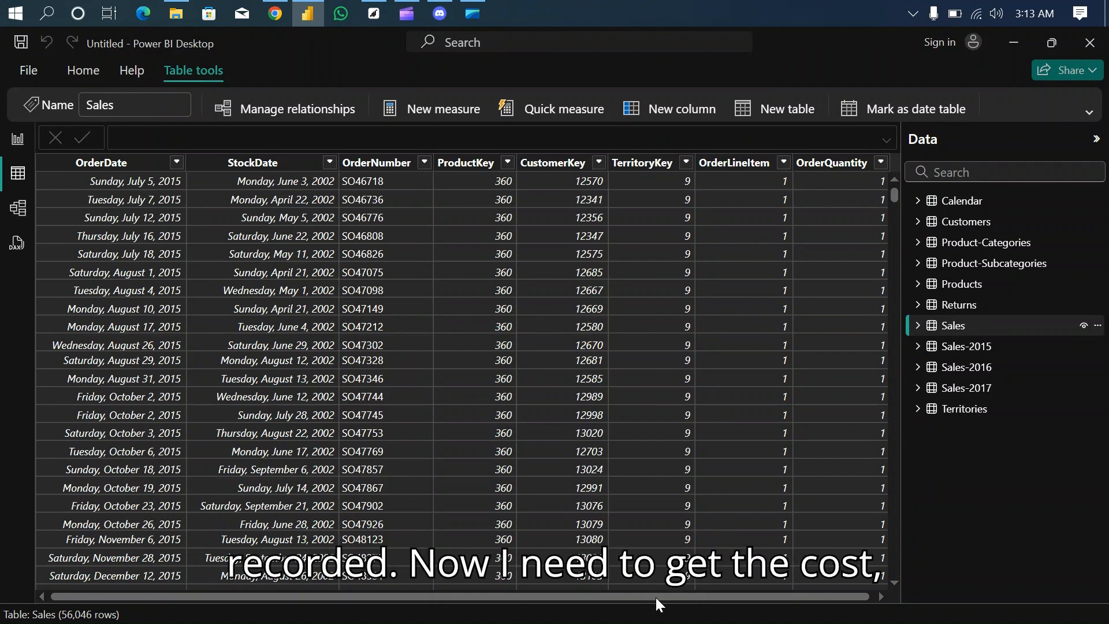
left_click(972, 294)
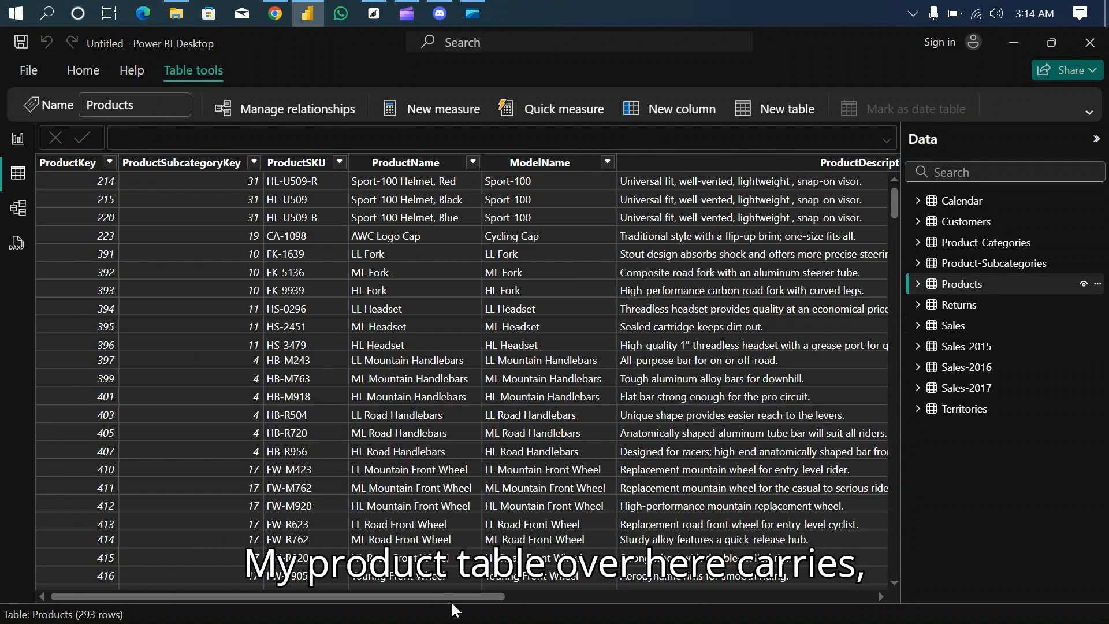
left_click_drag(452, 596, 843, 598)
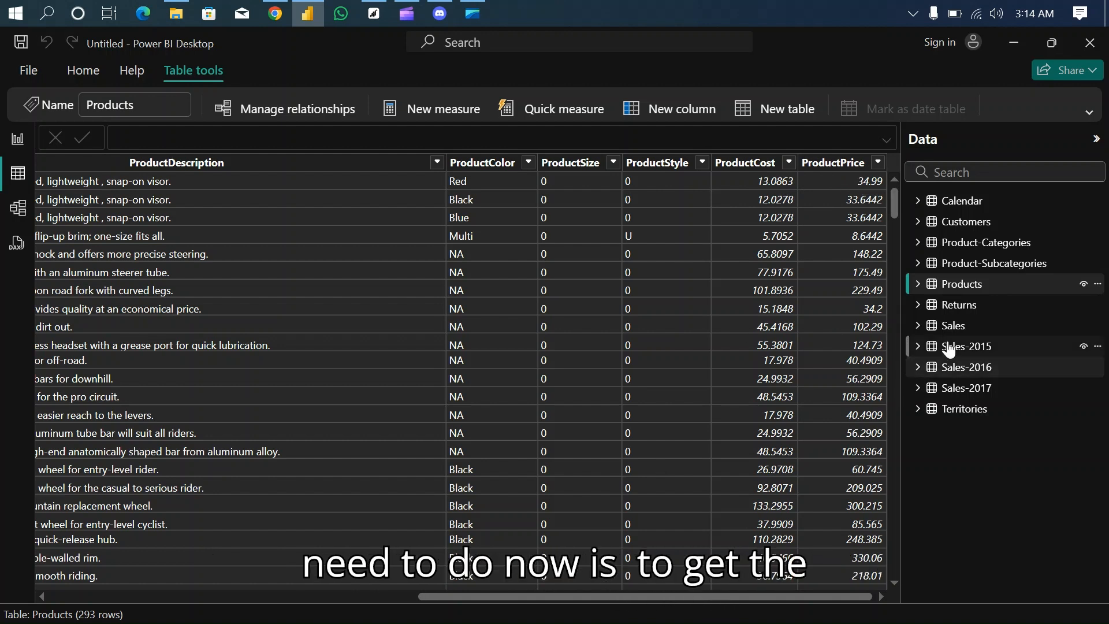
left_click(961, 329)
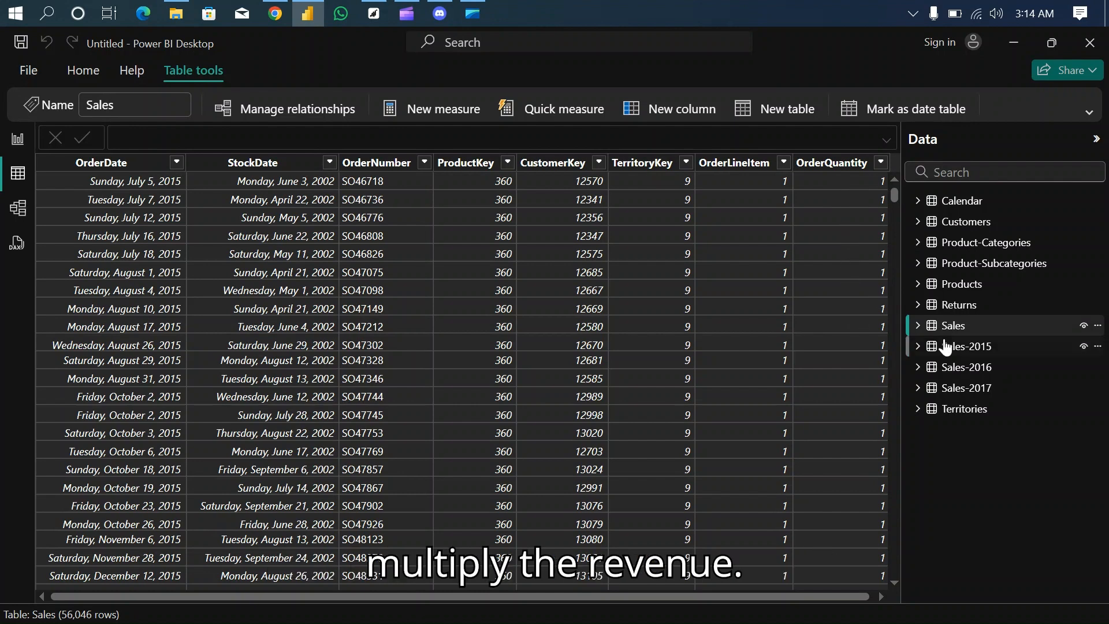
left_click(980, 306)
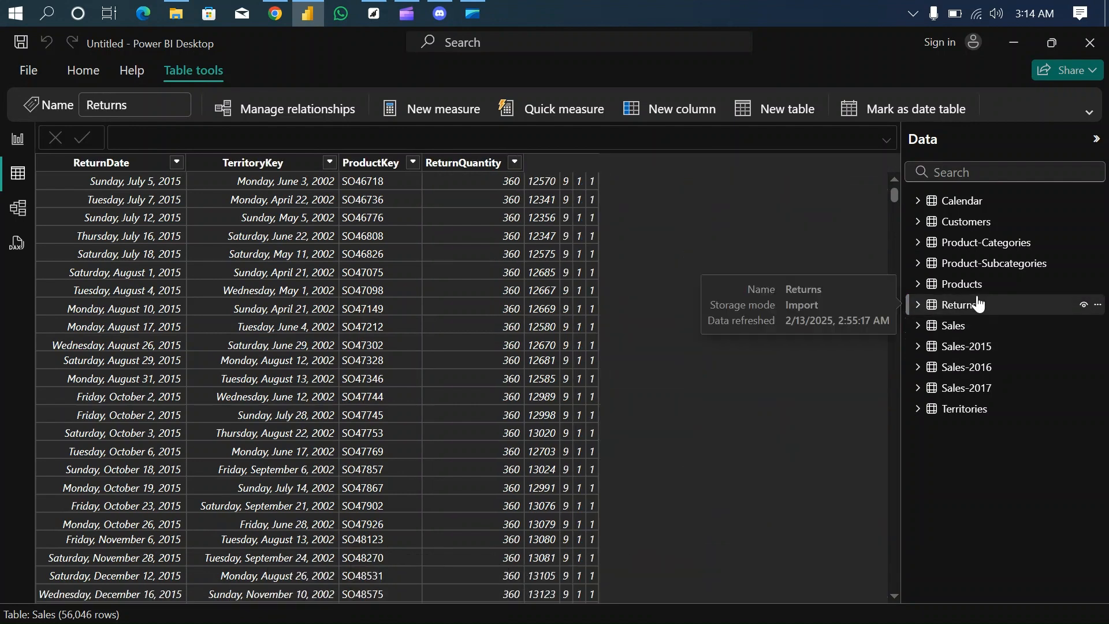
left_click(966, 285)
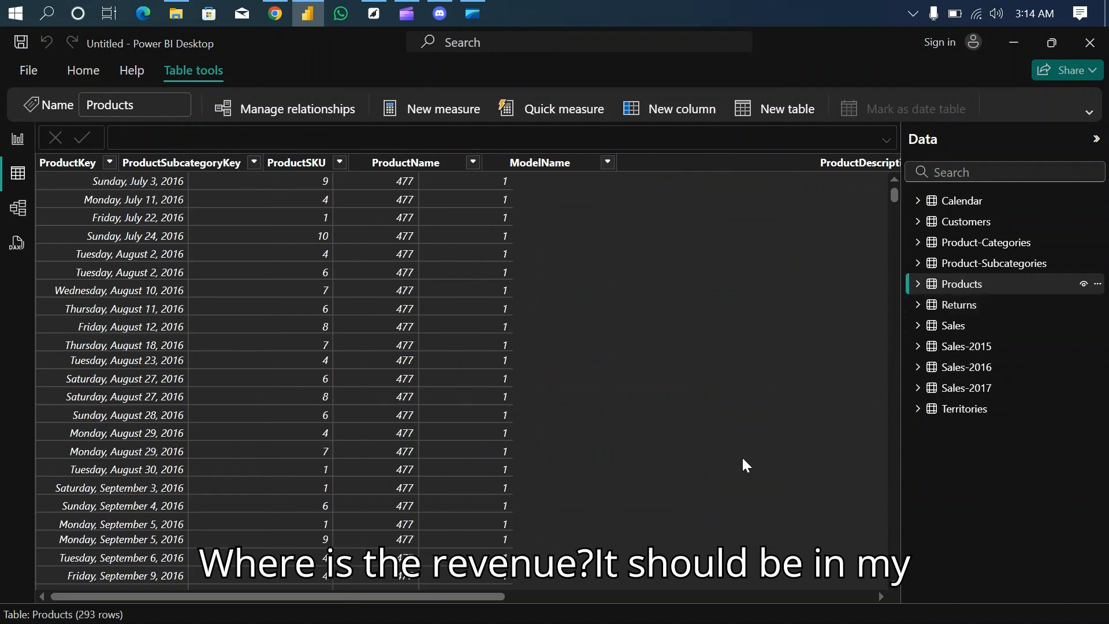
scroll(779, 483, "right", 10)
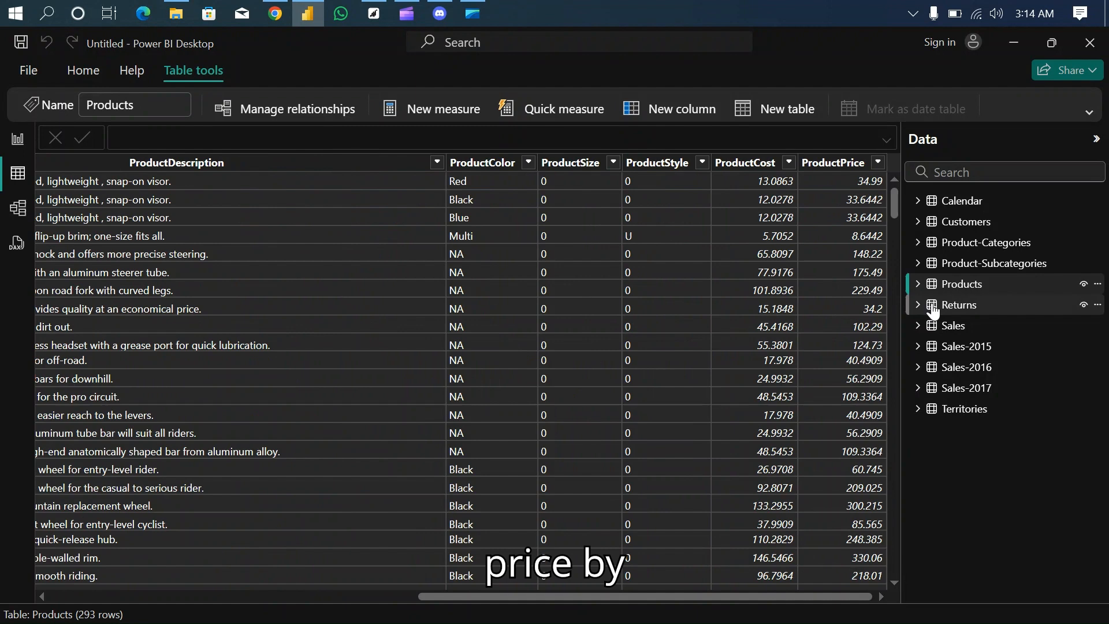
- Add a calculated column named Cost to the Sales table, with a formula that begins by multiplying Sales[OrderQuantity]
left_click(947, 325)
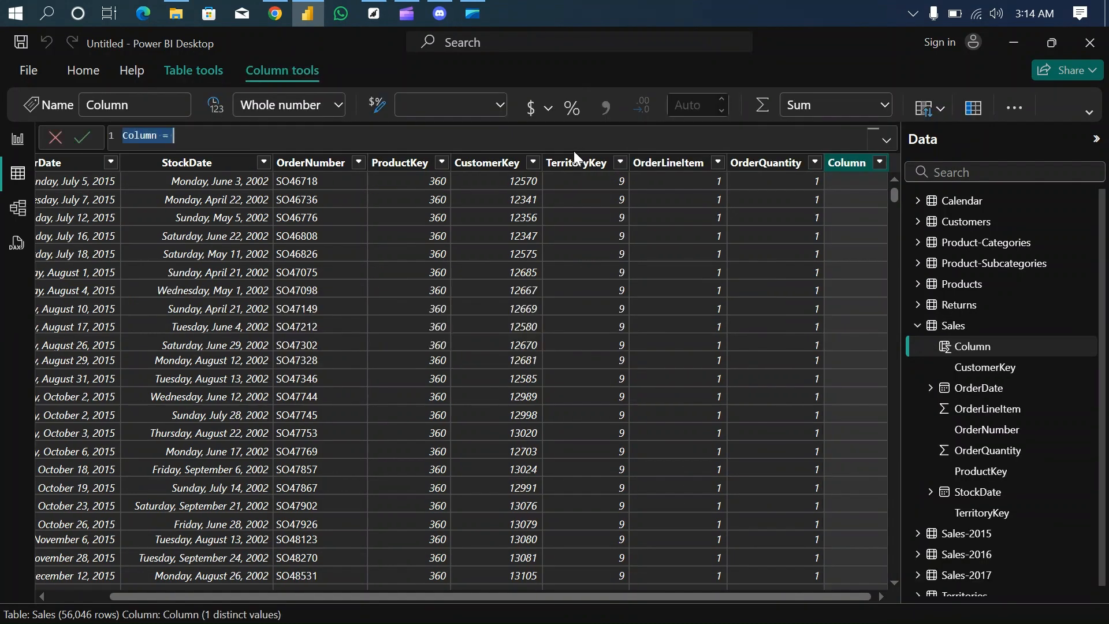
key("BackSpace")
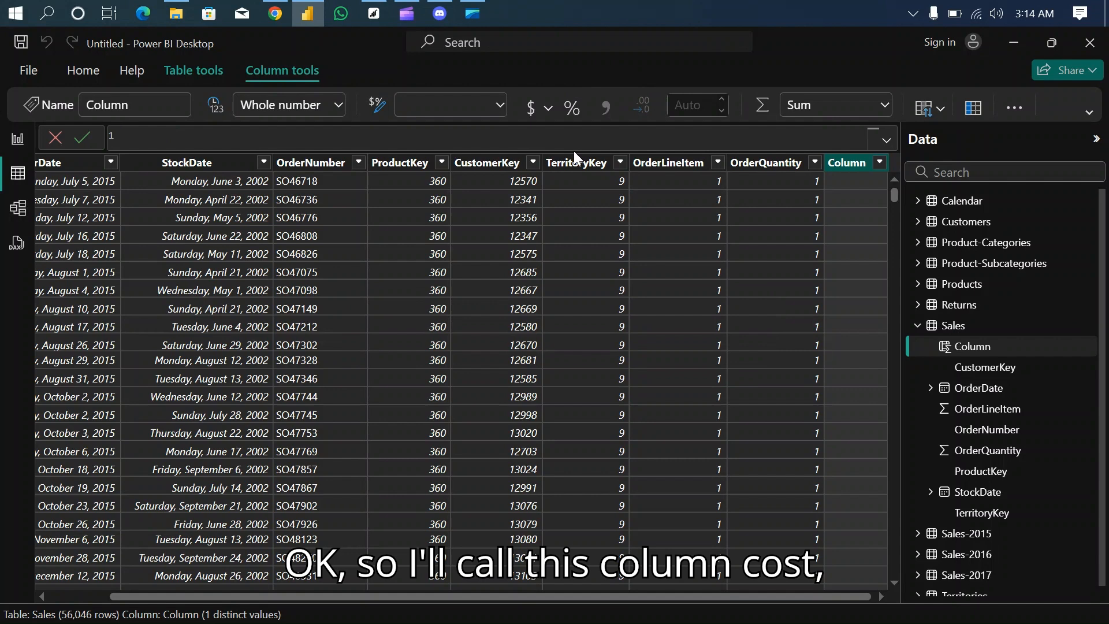
type("Cost =")
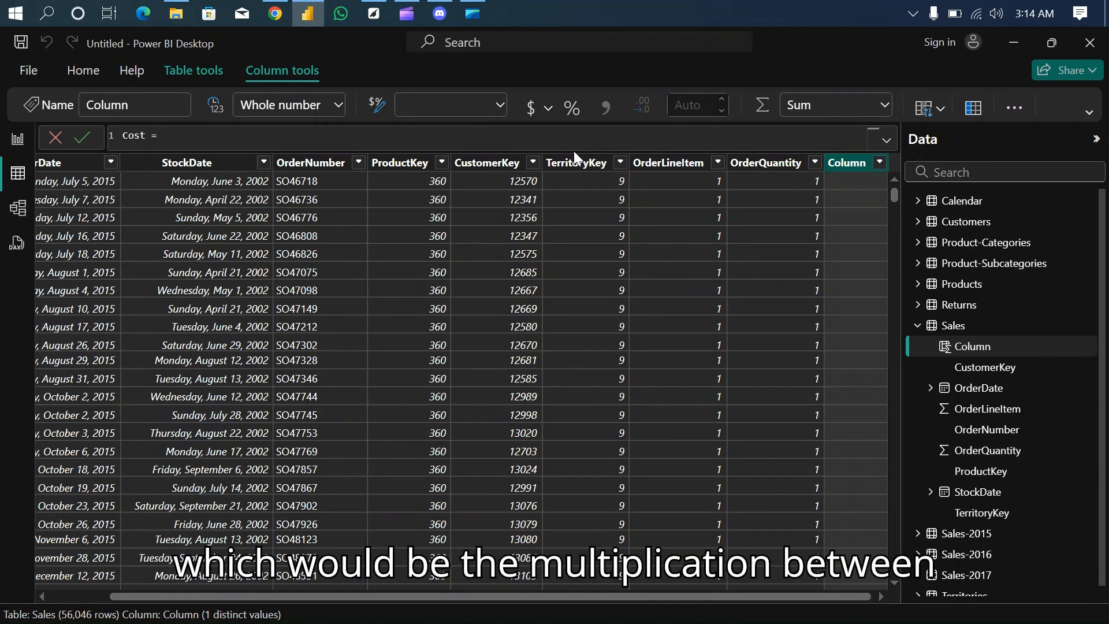
type(" o")
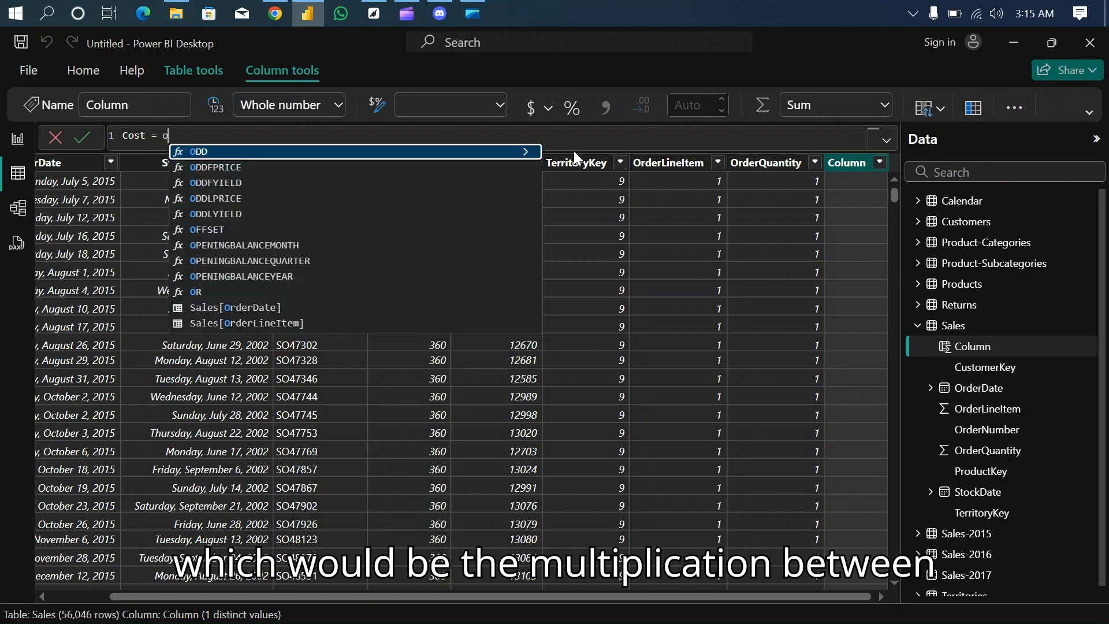
type("rder")
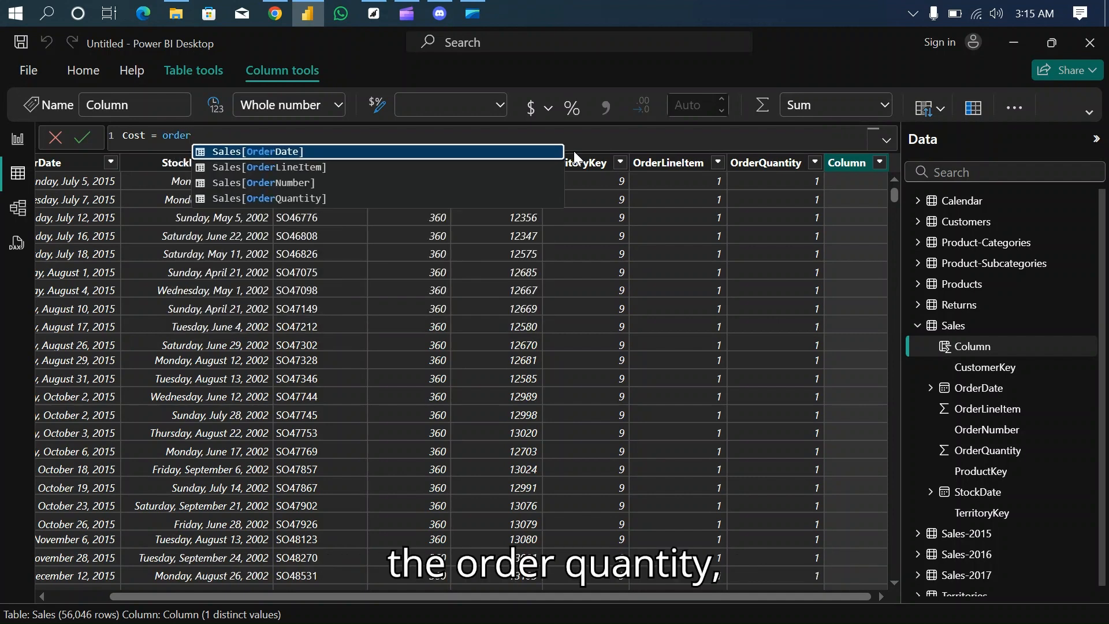
left_click(373, 198)
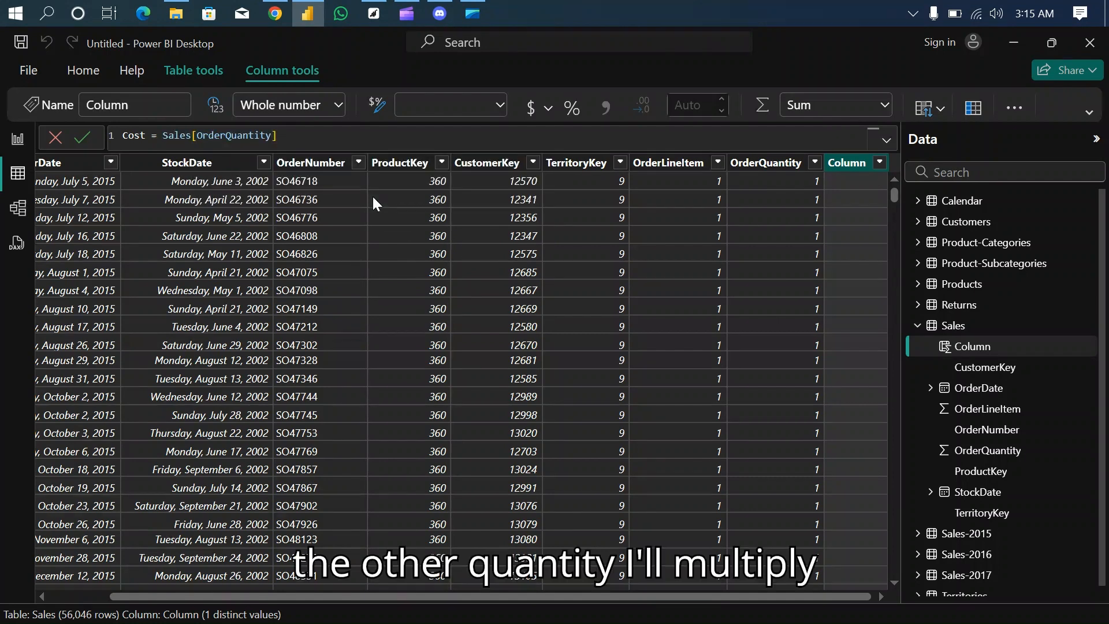
type("*")
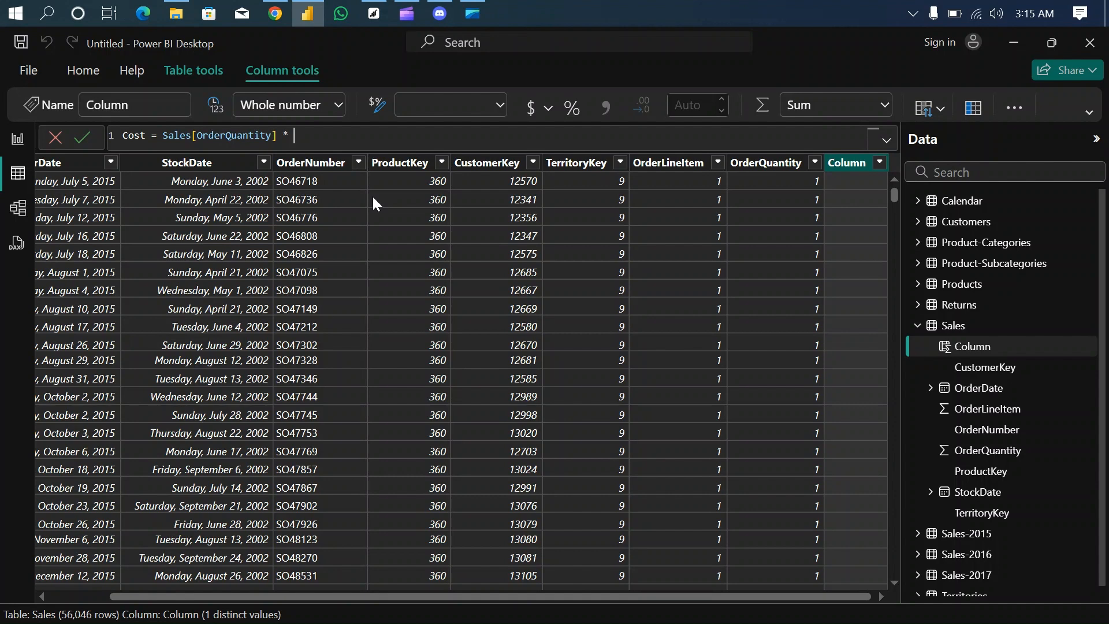
type("pro")
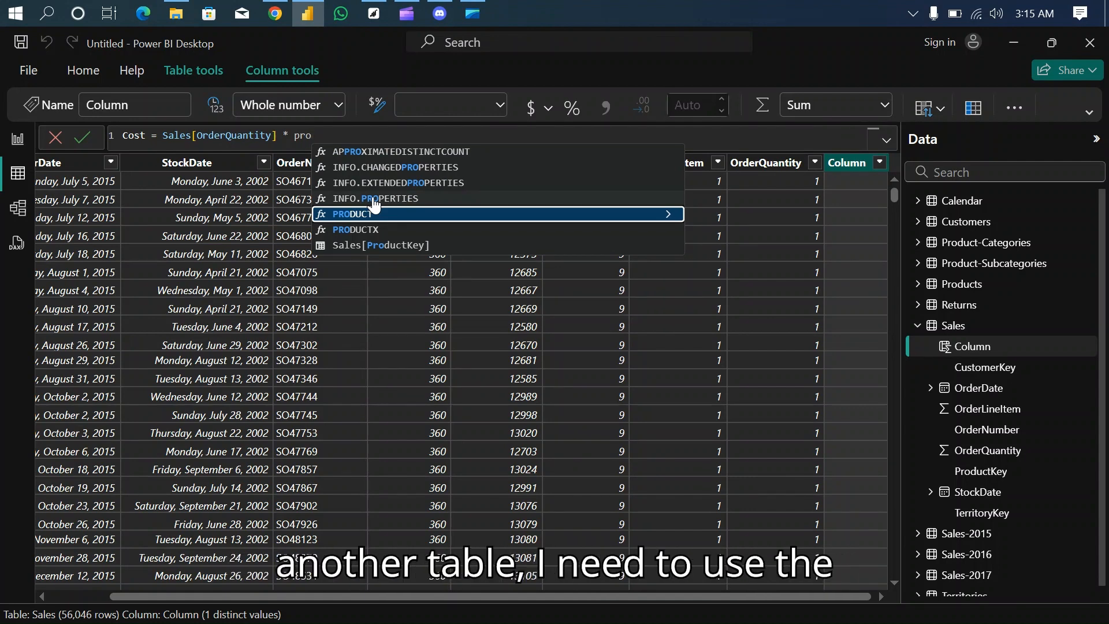
key("BackSpace")
key("BackSpace")
key("BackSpace")
- Insert the RELATED function as the second factor of the Cost formula
type("r")
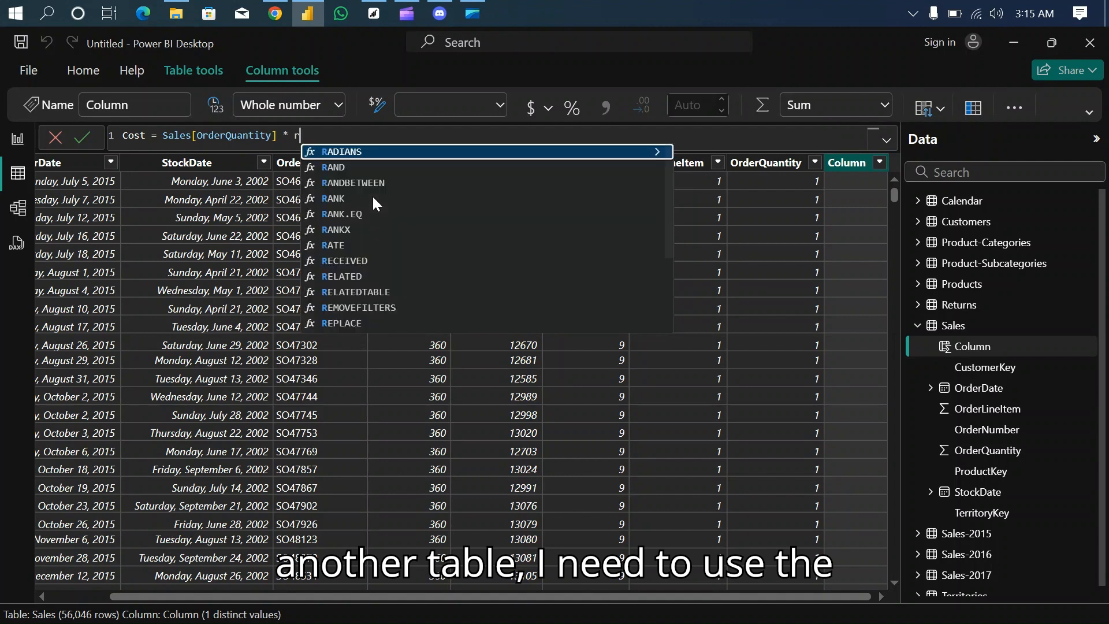
type("elated")
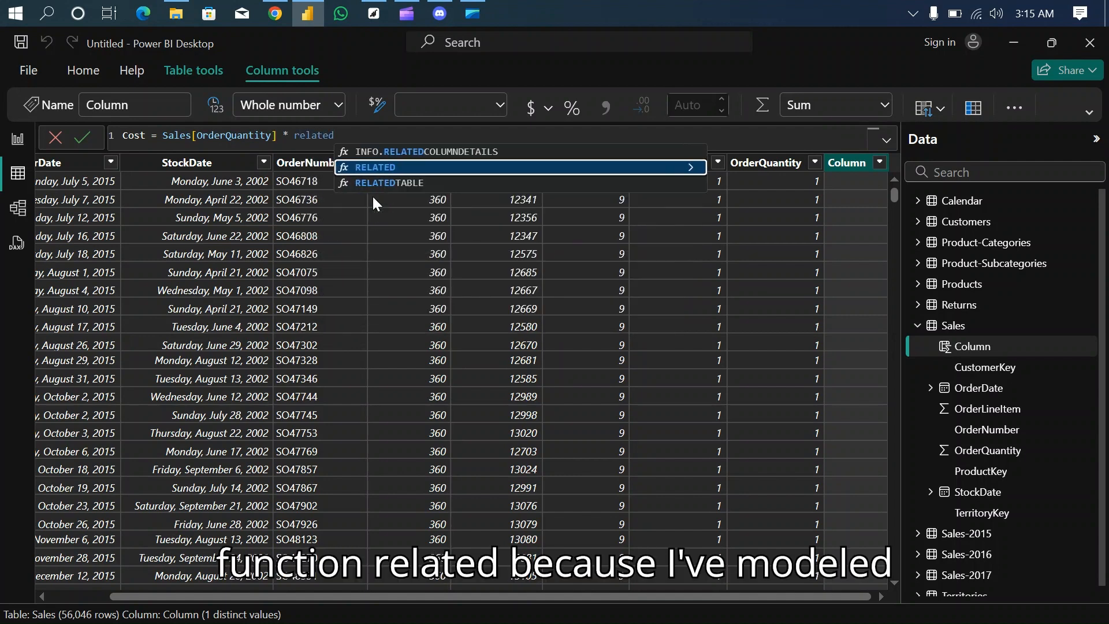
left_click(418, 173)
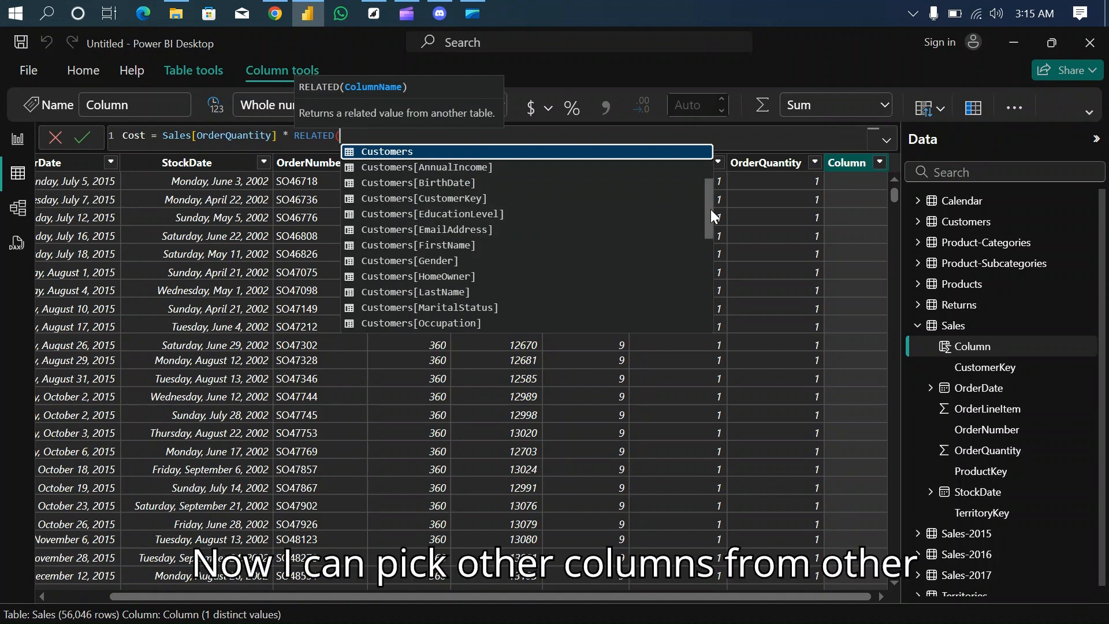
left_click_drag(710, 209, 712, 217)
type("pric")
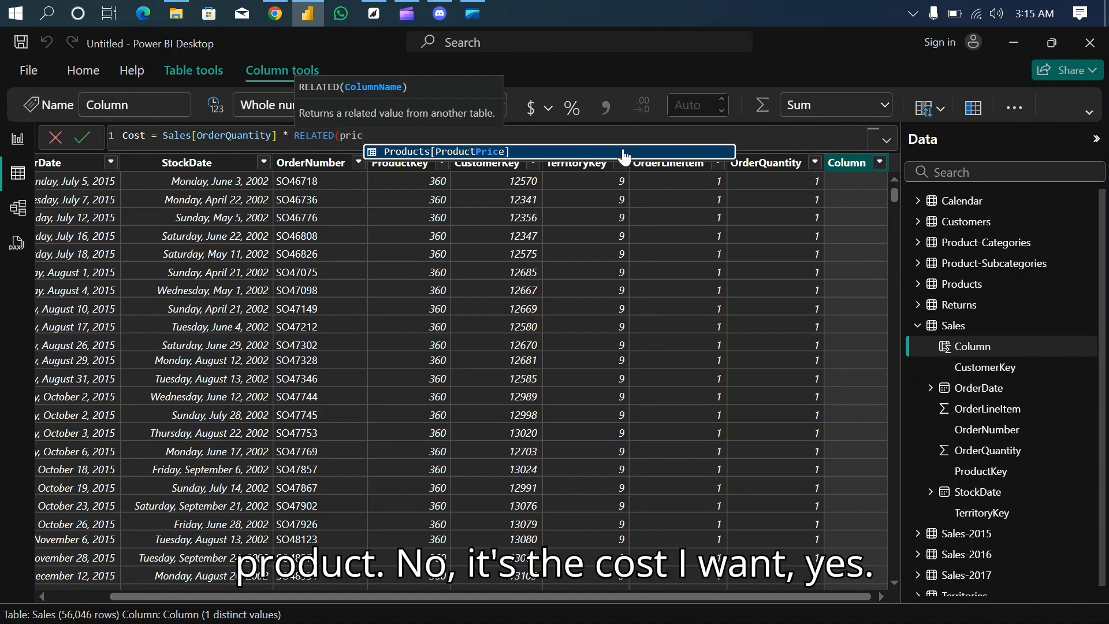
key("BackSpace")
key("BackSpace")
key("BackSpace")
key("BackSpace")
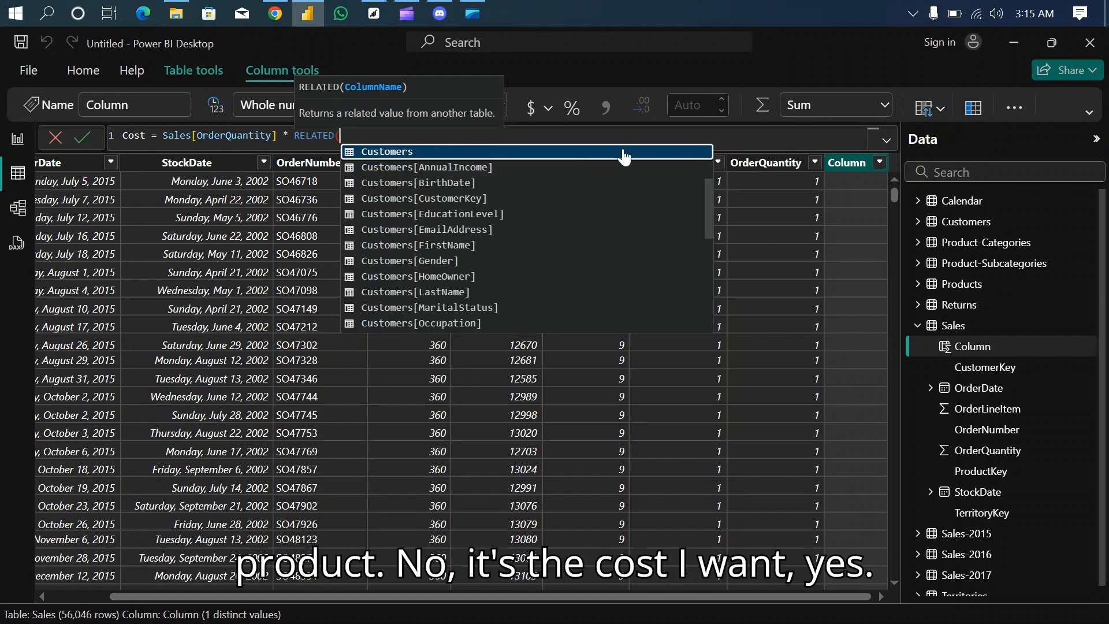
- Complete the Cost formula with Products[ProductCost] as the RELATED argument and commit the column
type("cost")
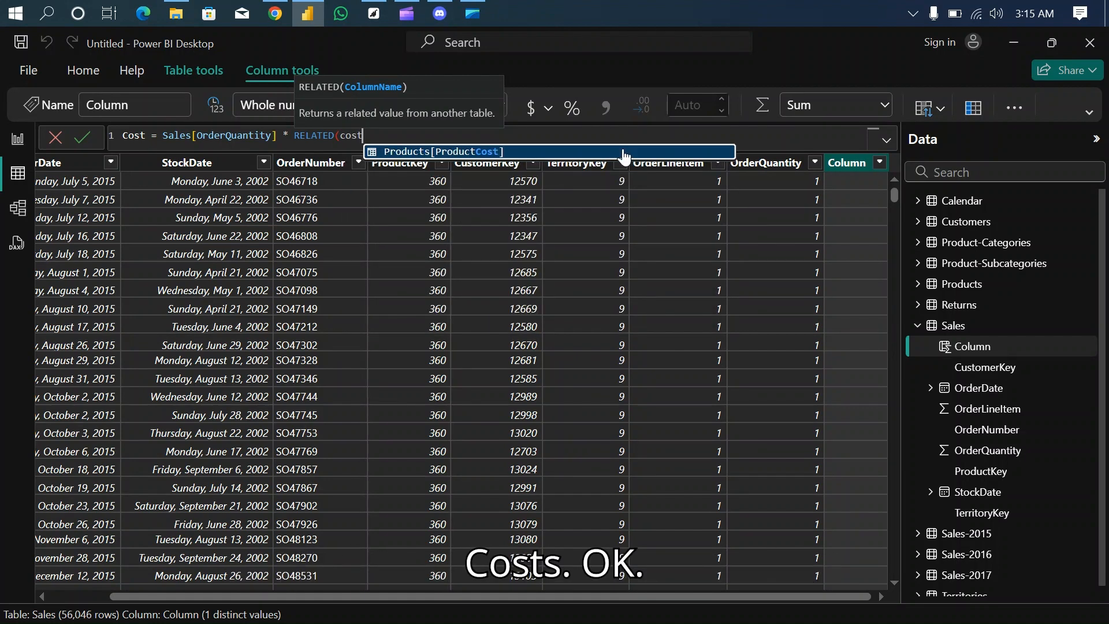
left_click(624, 155)
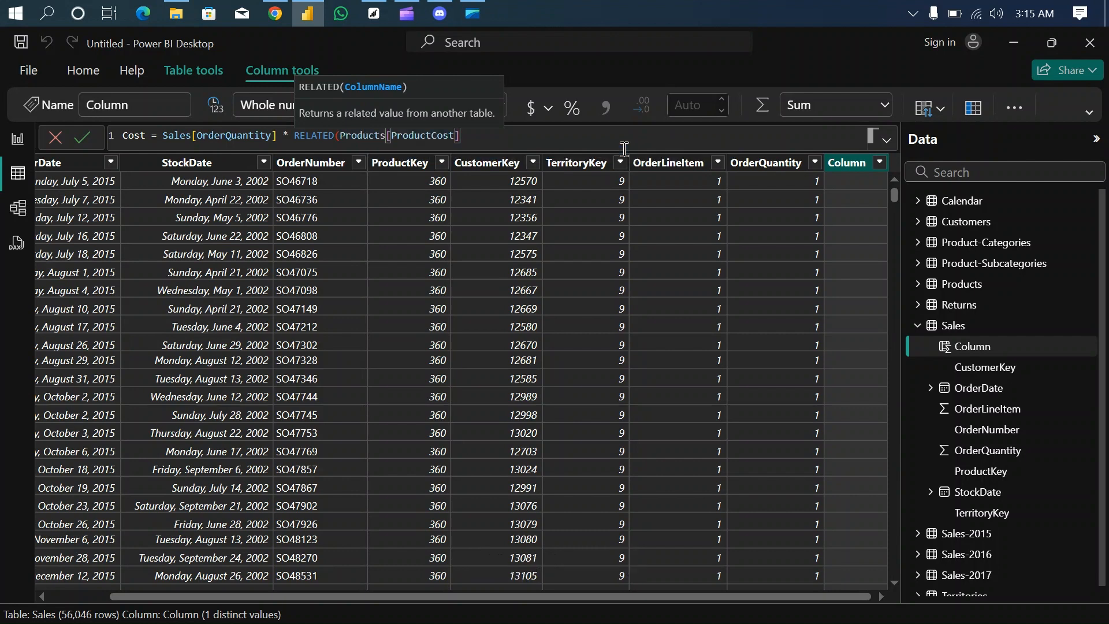
type(")")
key("Return")
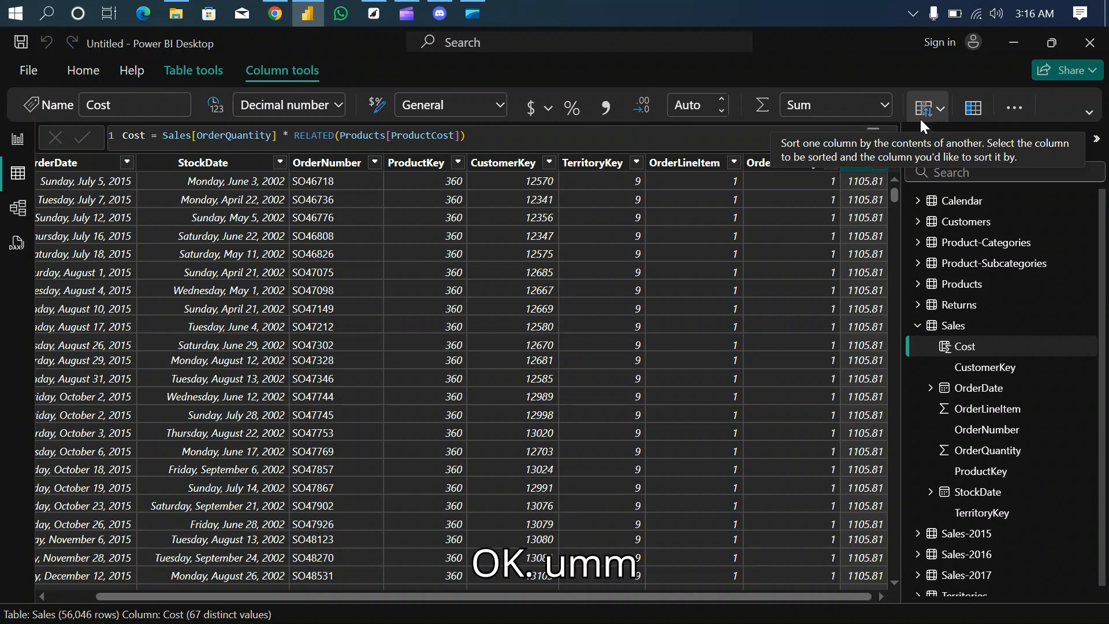
- Add a calculated column named Revenue to the Sales table, with a formula that begins by multiplying Sales[OrderQuantity]
left_click(692, 168)
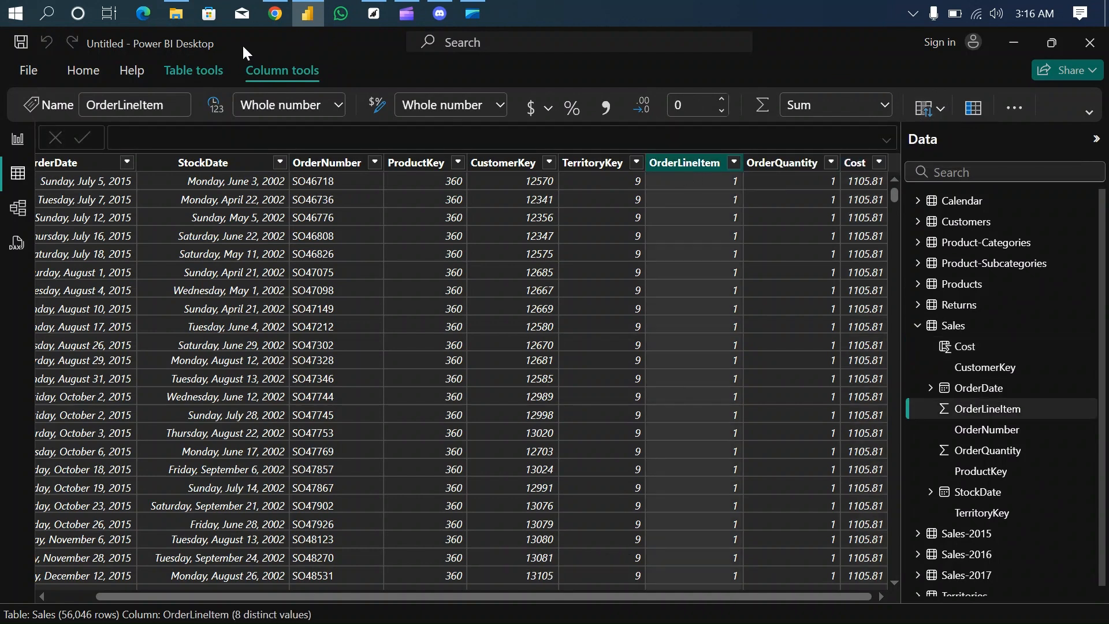
left_click(214, 74)
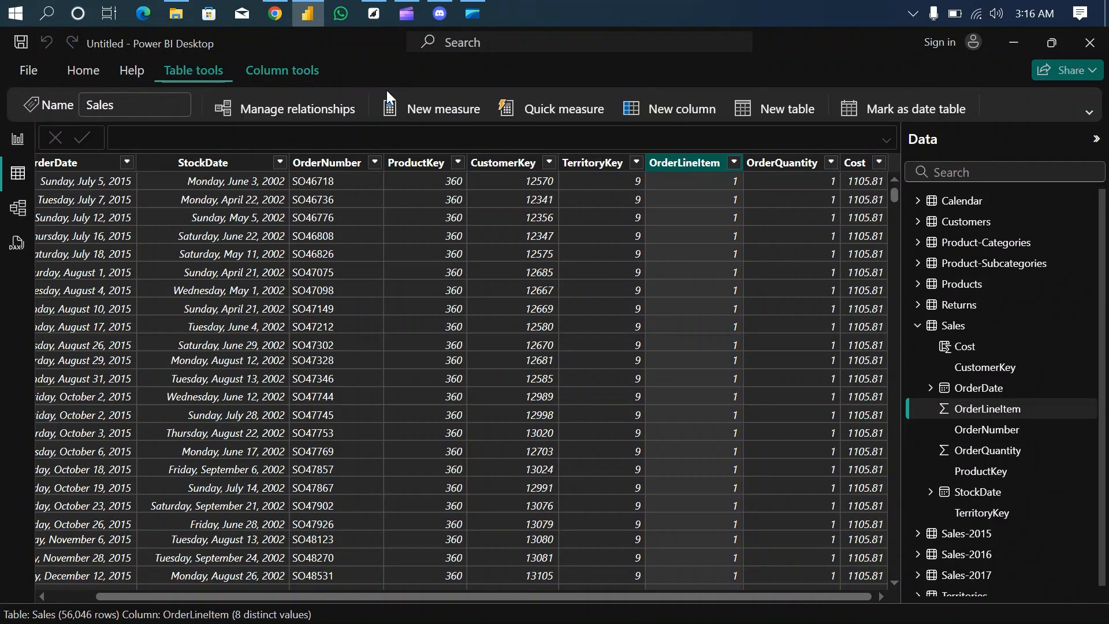
left_click(694, 111)
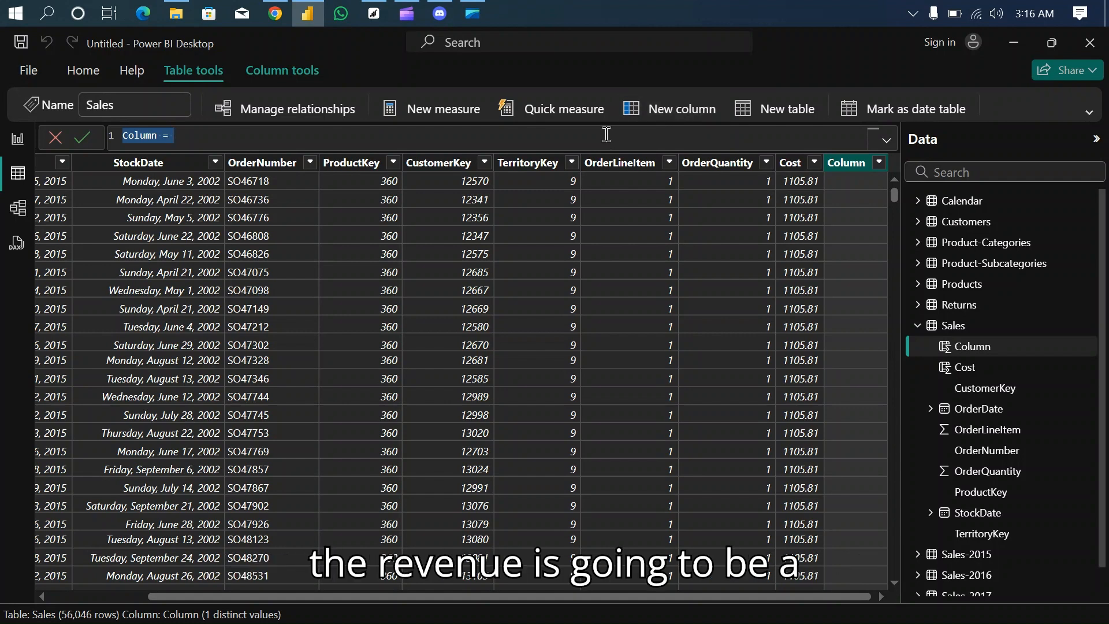
type("Re")
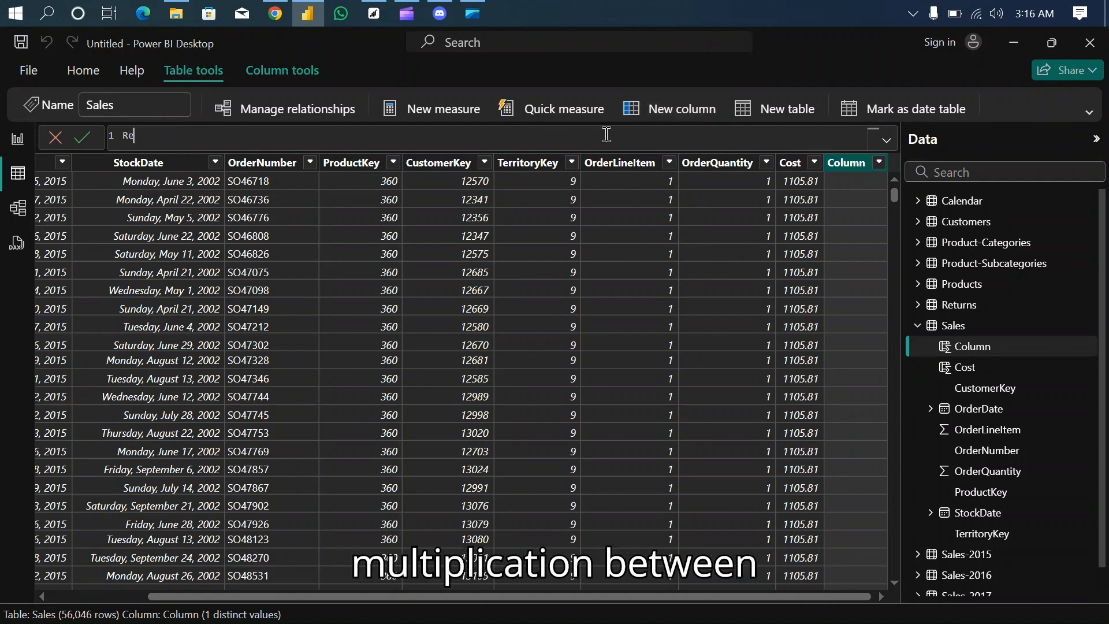
type("venue")
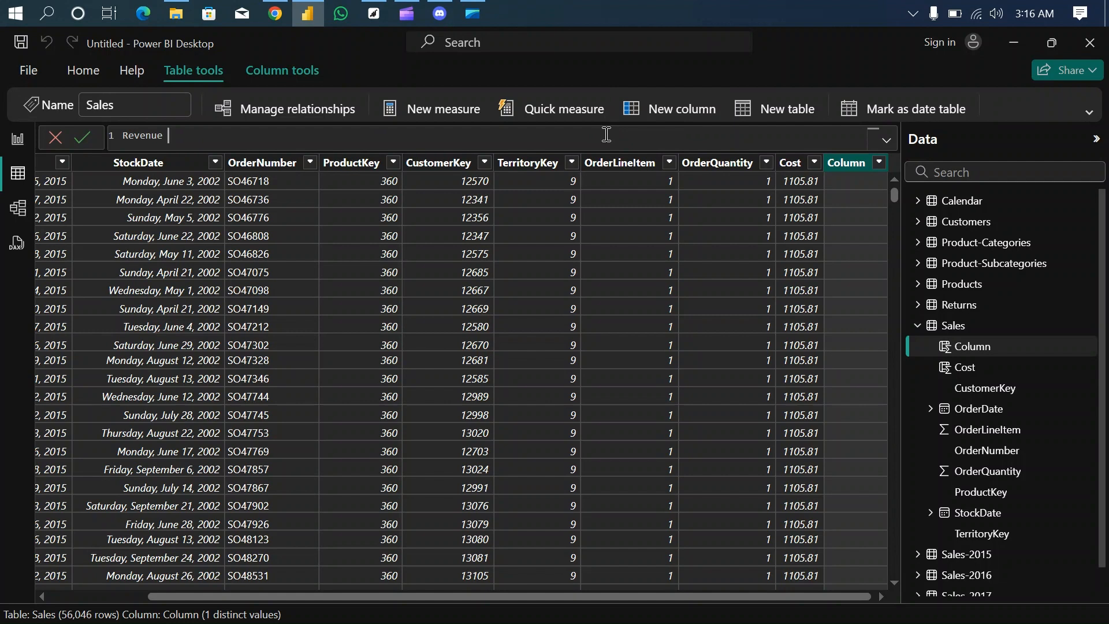
type(" = order")
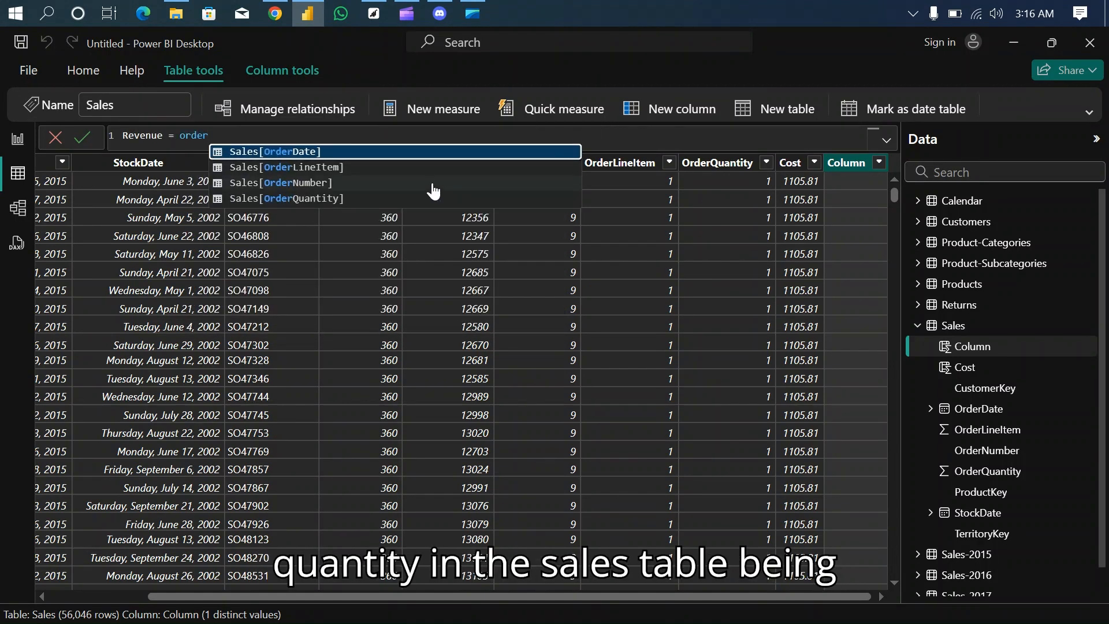
left_click(362, 198)
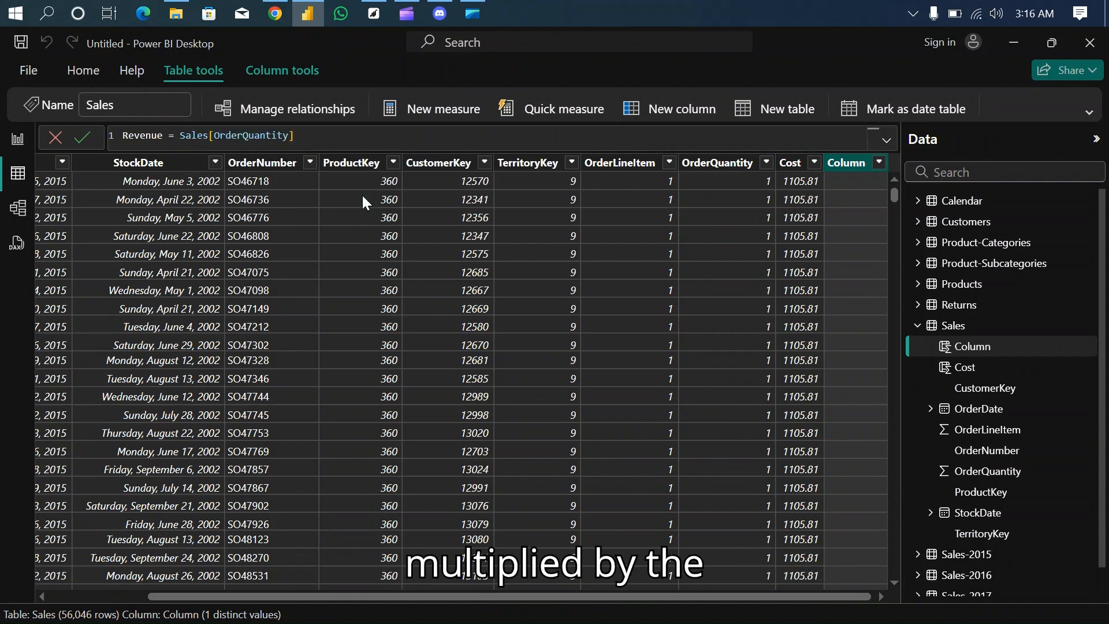
type("*")
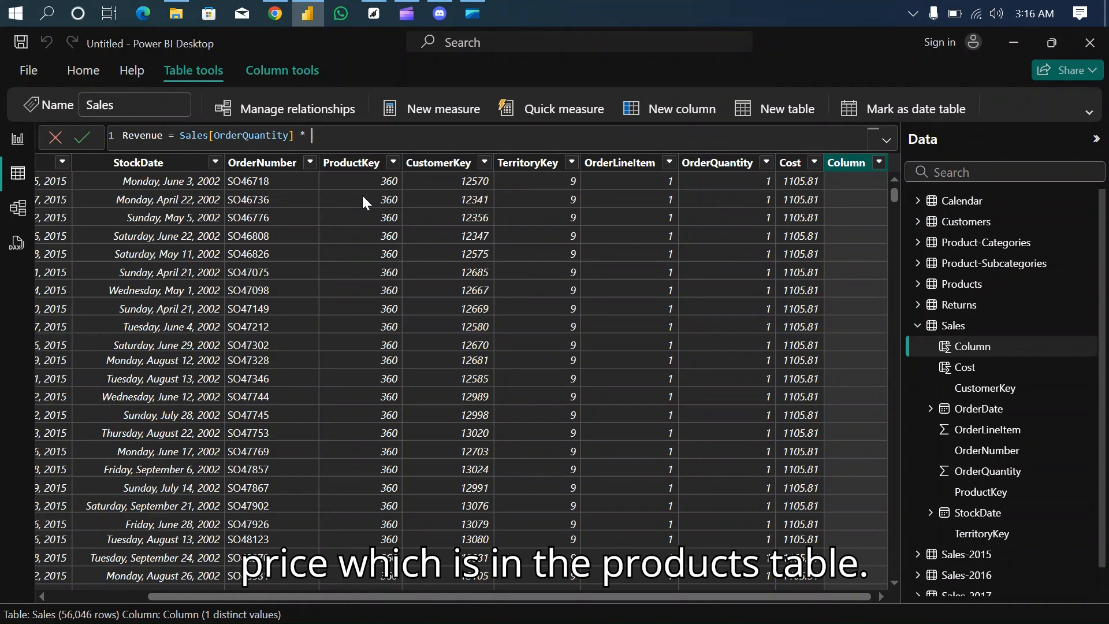
type(" related")
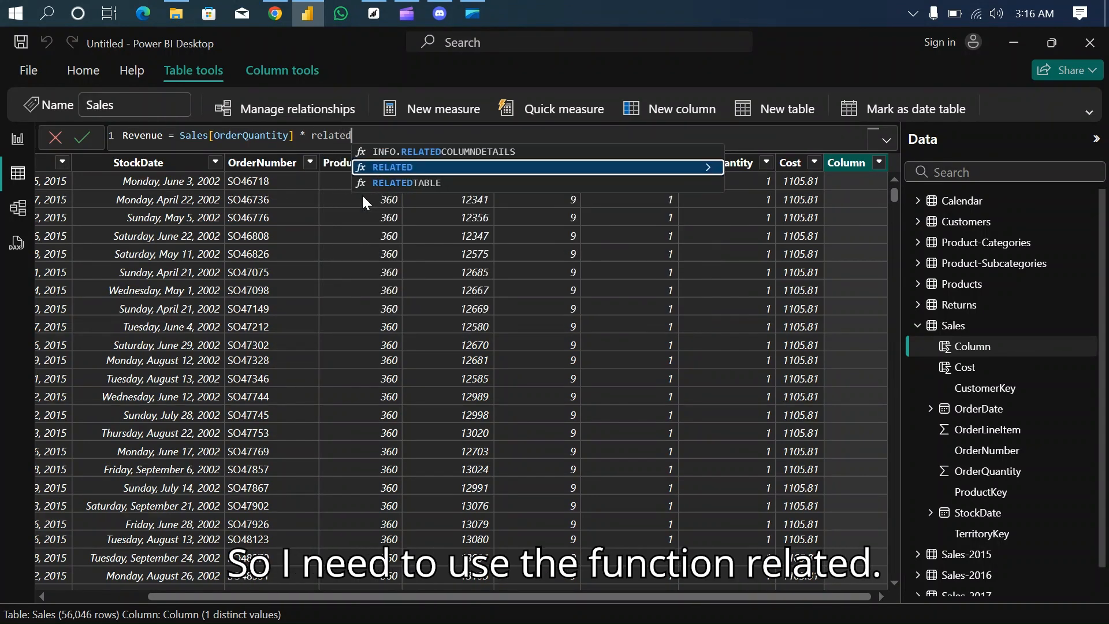
- Finish the Revenue formula with RELATED(Products[ProductPrice]) as the second factor and commit the column
key("Tab")
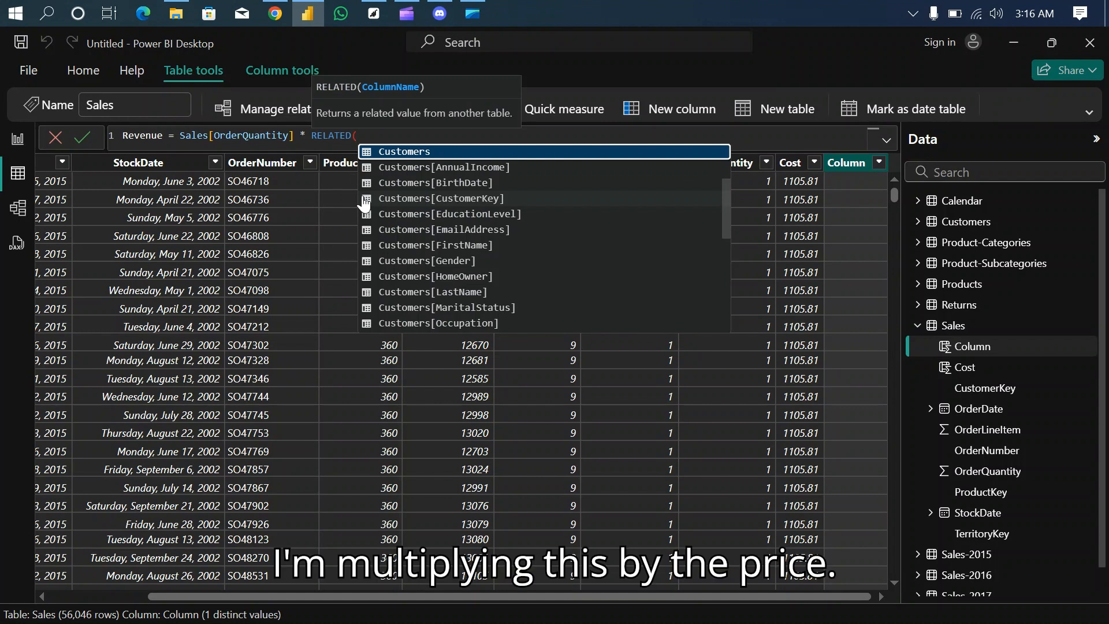
type("pri")
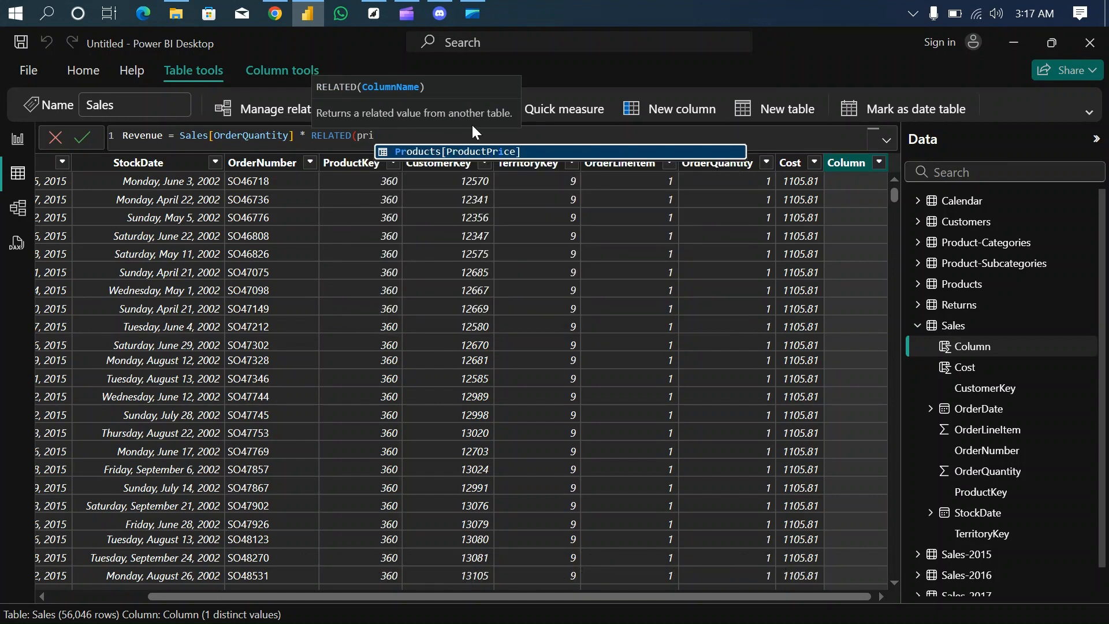
left_click(527, 152)
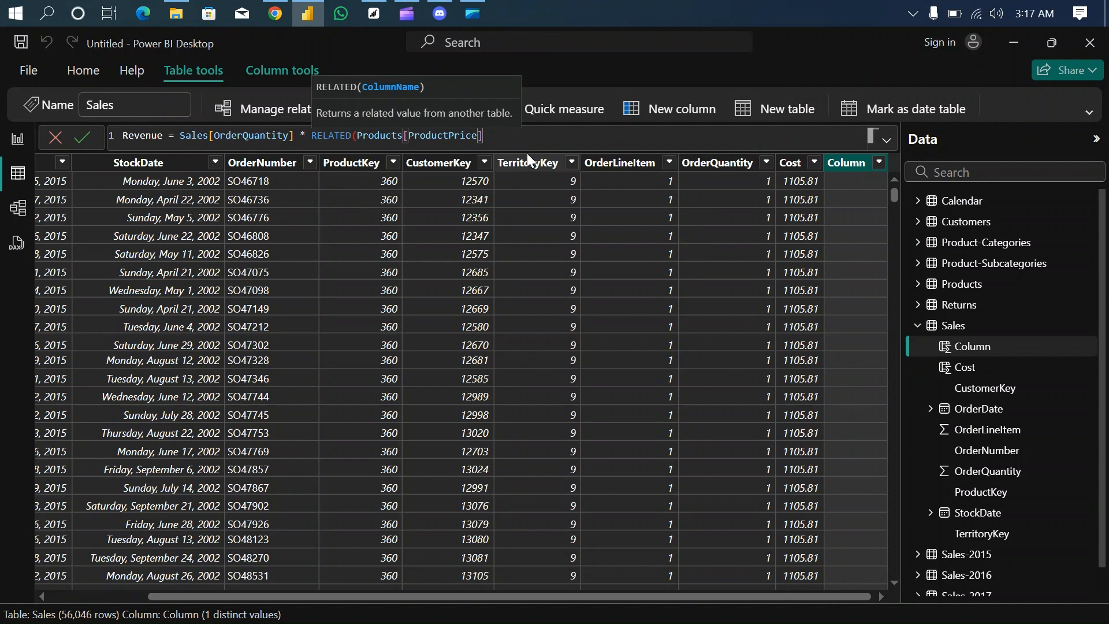
type(")")
key("Return")
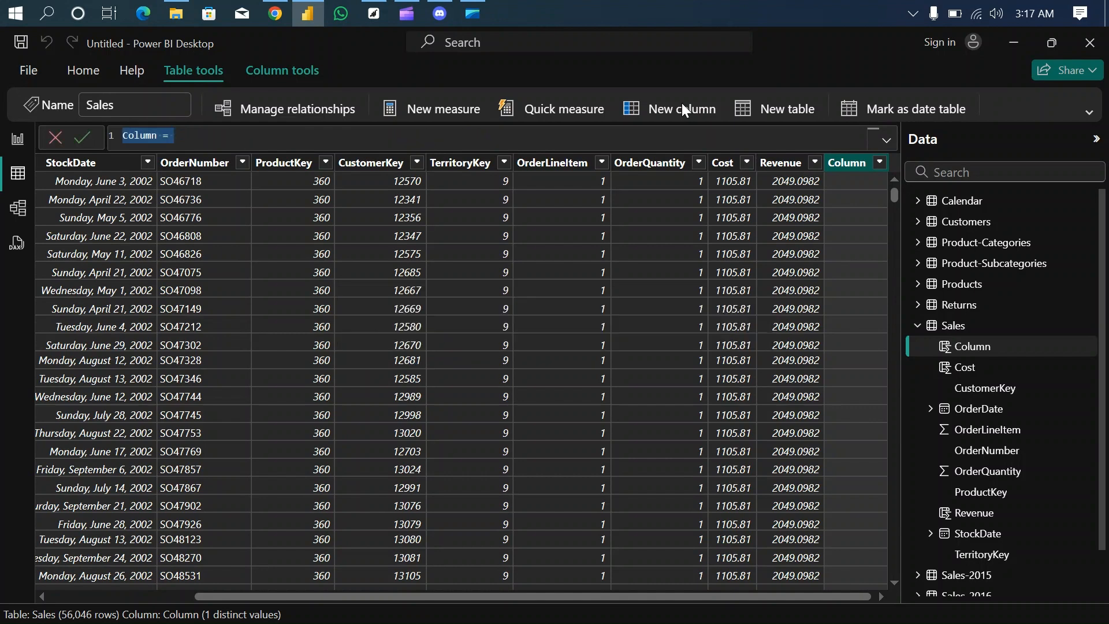
- Define the new Sales column as Profit = Sales[Revenue] - Sales[Cost] and commit it
type("Profit")
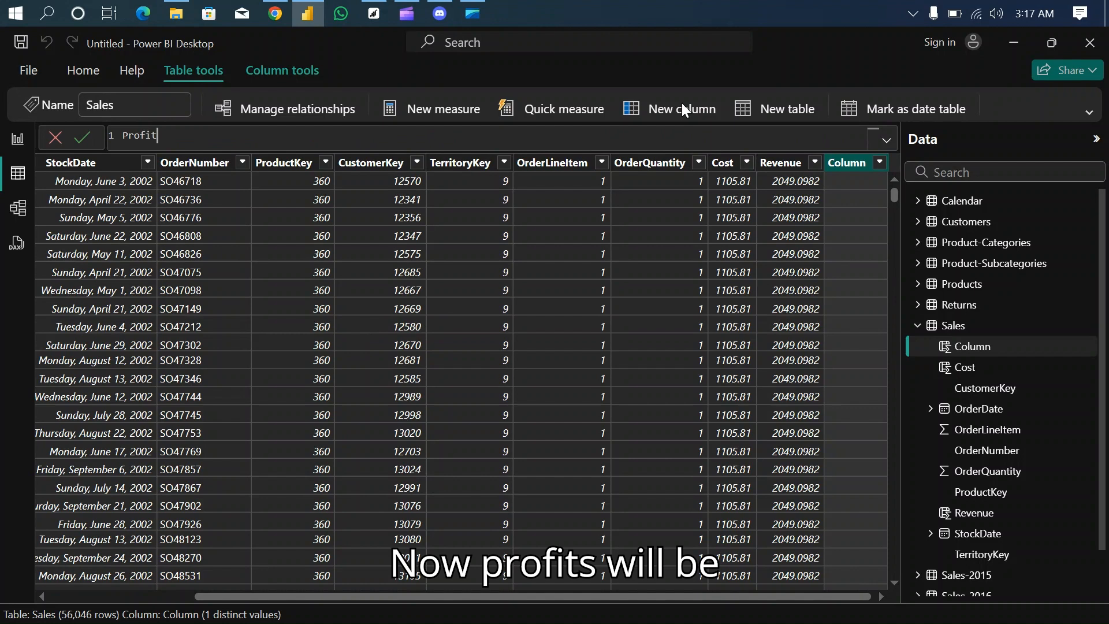
type(" =")
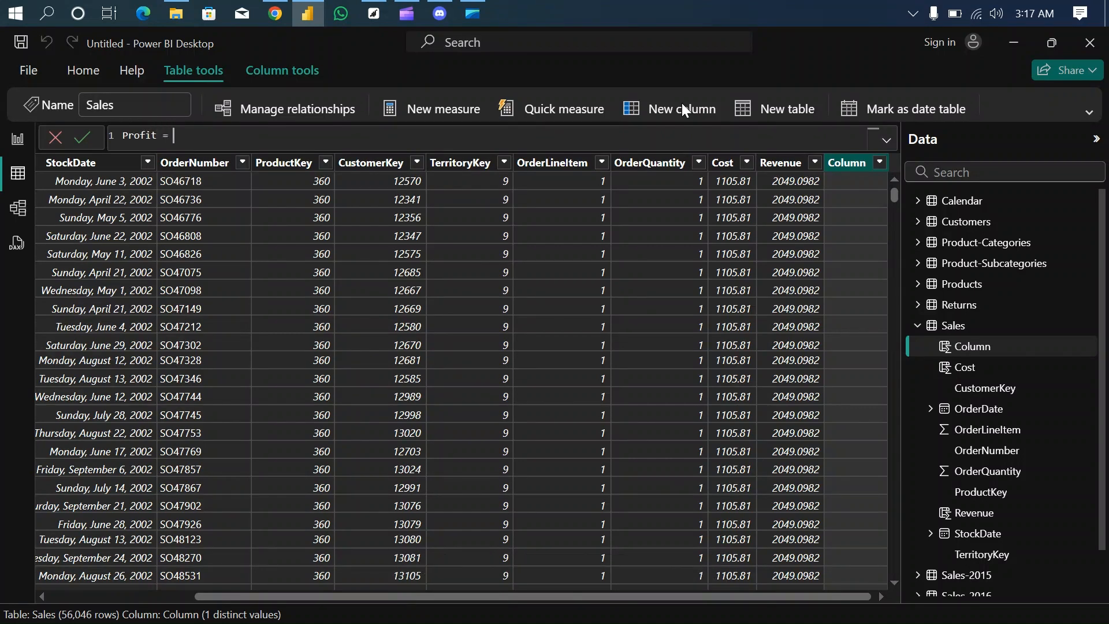
type(" Reve")
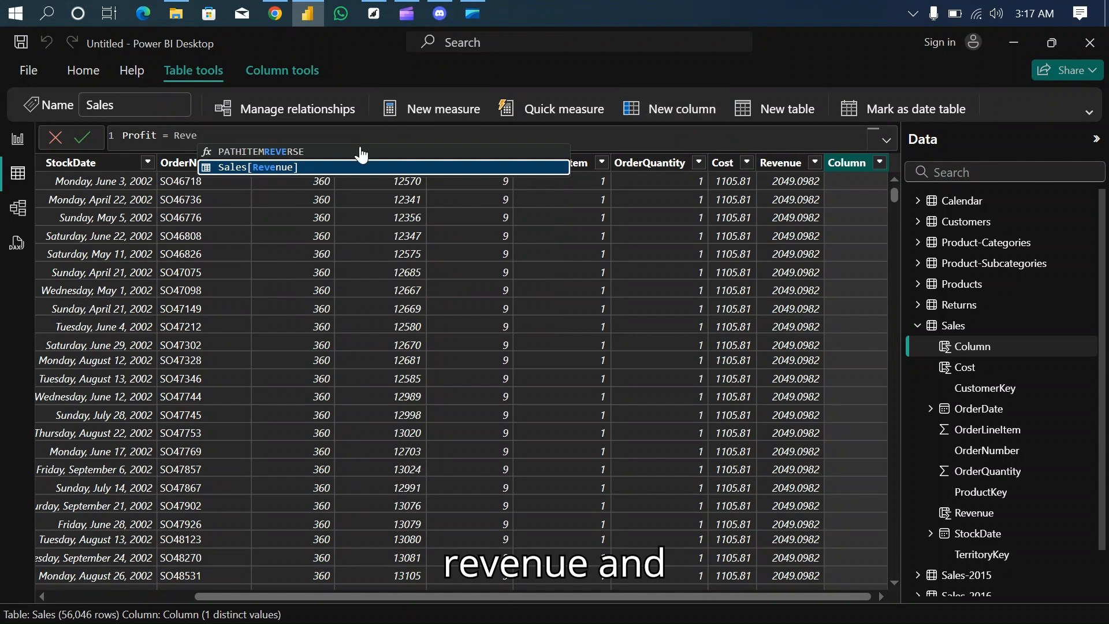
left_click(348, 168)
type("- ")
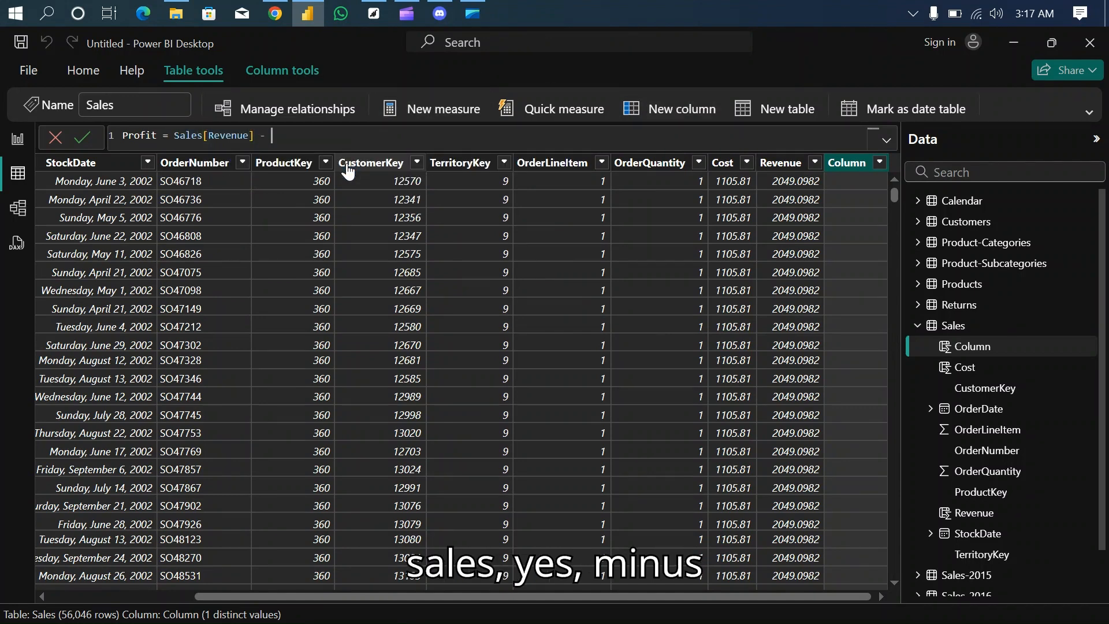
type("cost")
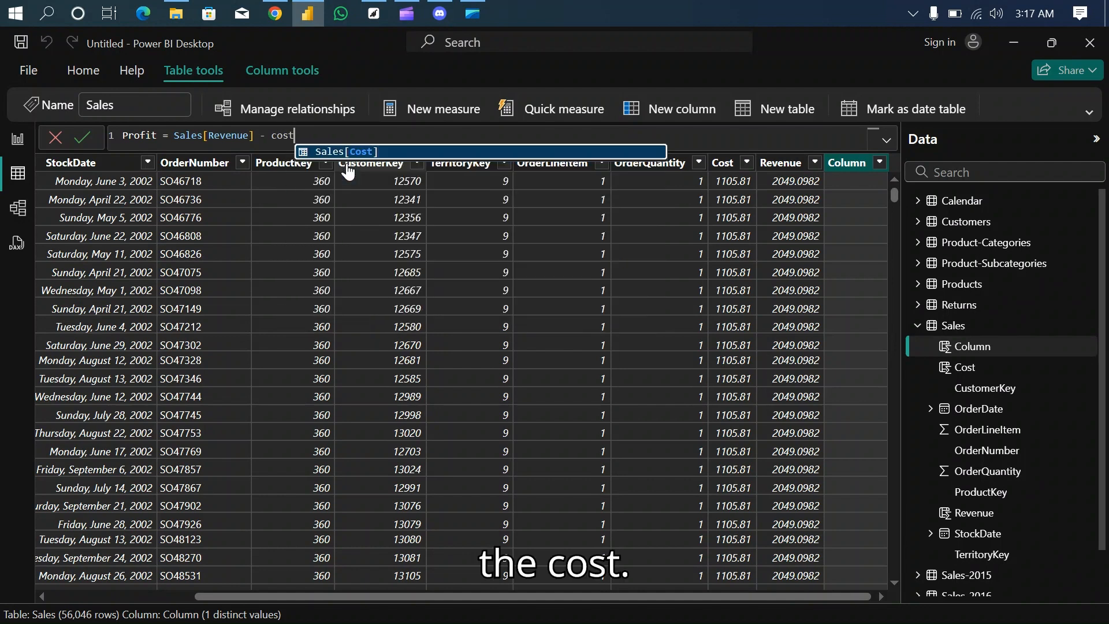
left_click(374, 151)
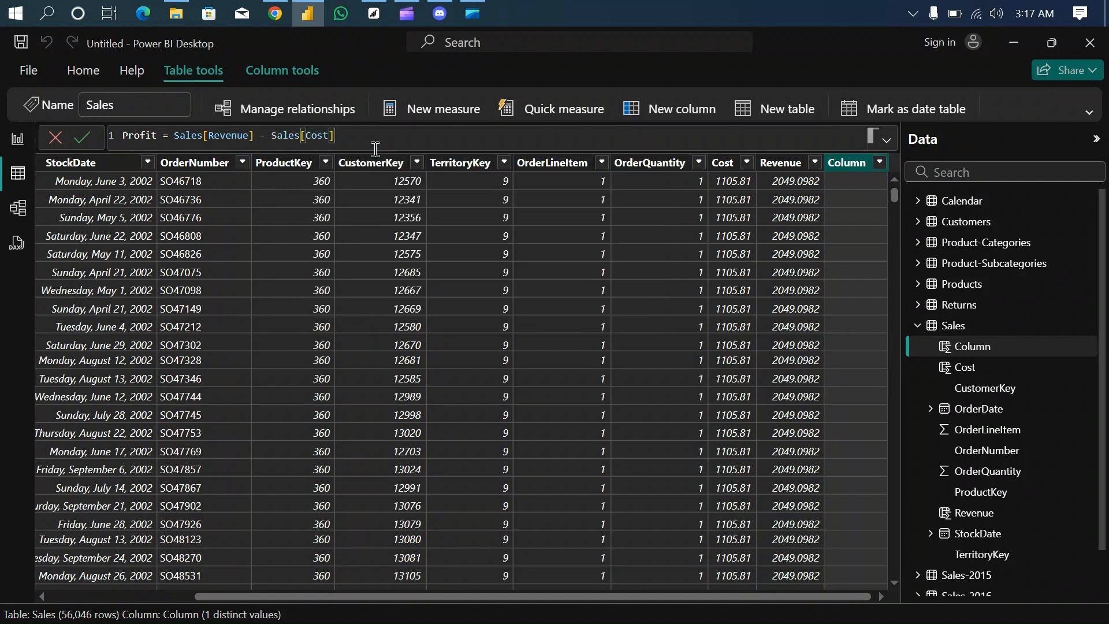
key("Return")
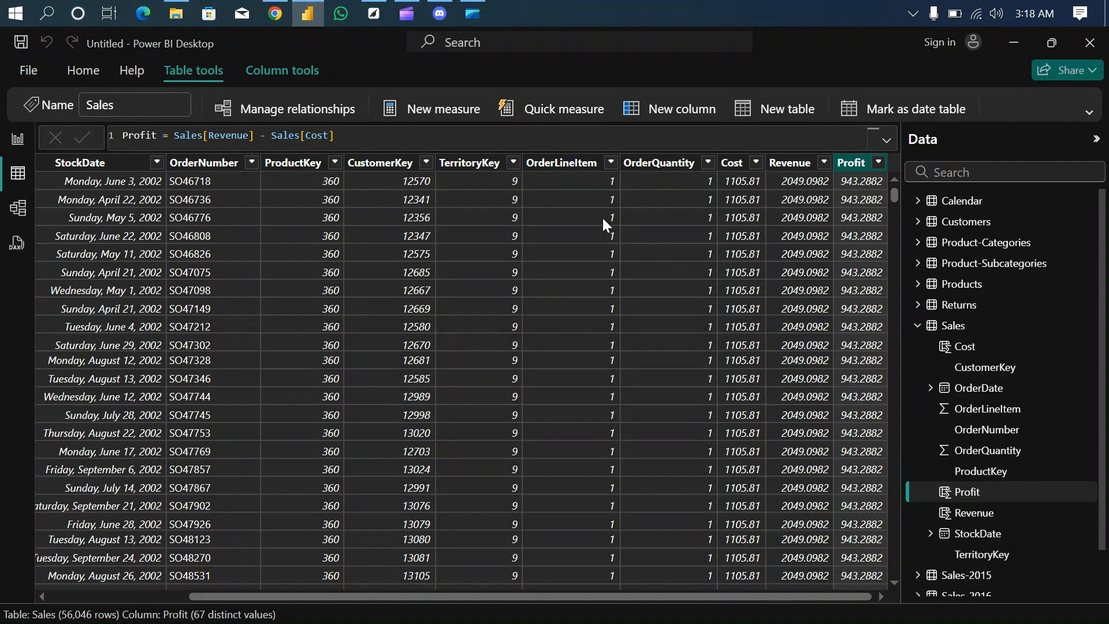
- Return to Report view with the Sales fields collapsed, and check the report requirements in the MODULE 3 Assessment PDF in Chrome
left_click(17, 142)
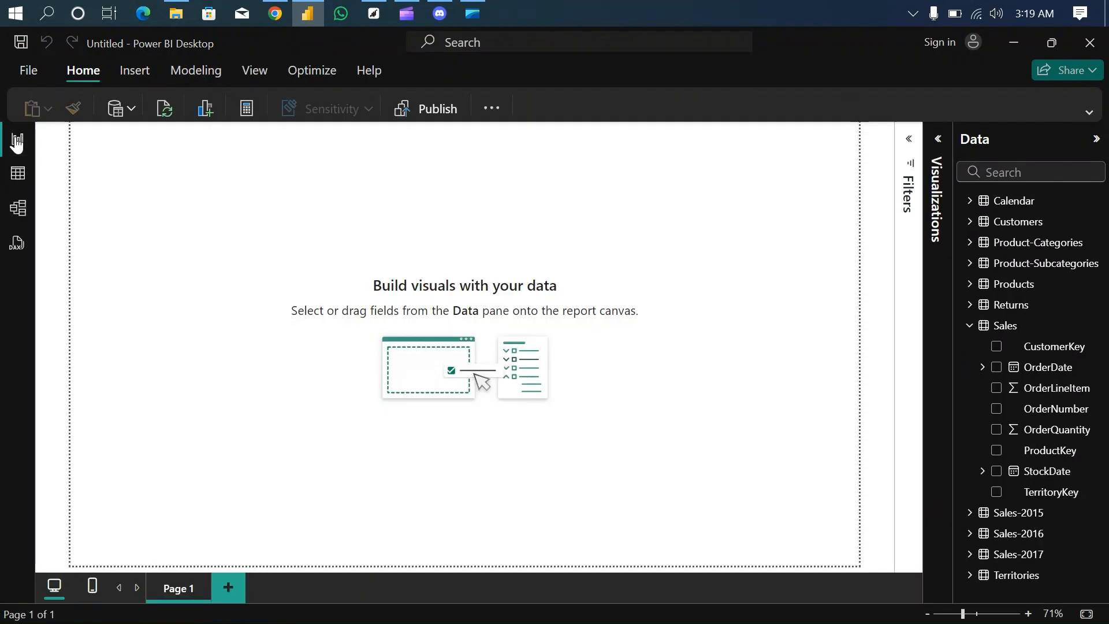
left_click(420, 382)
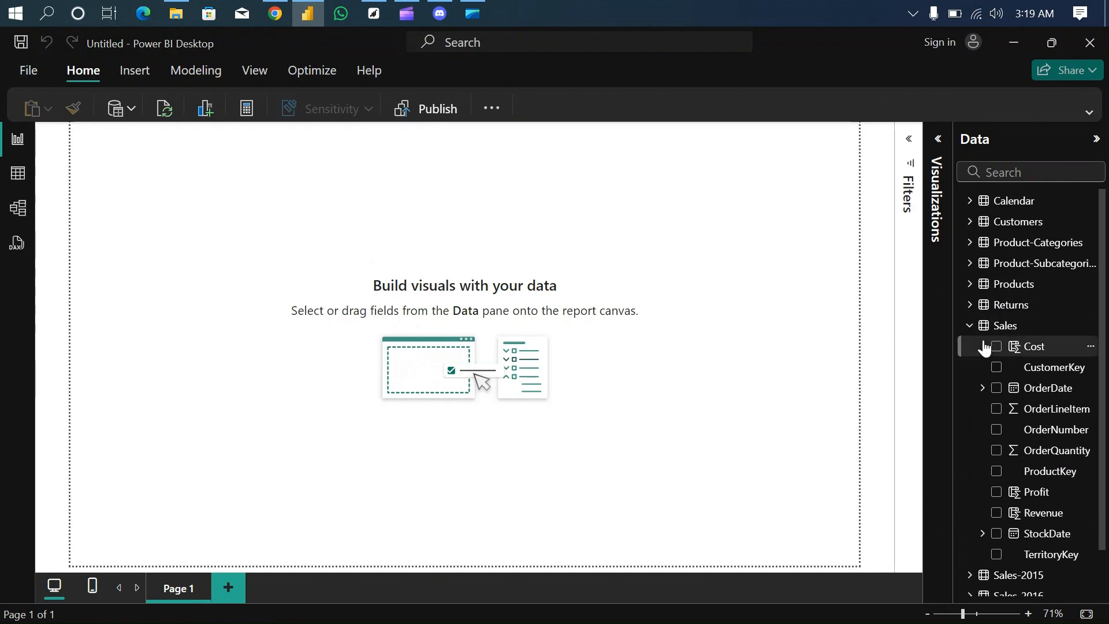
left_click(969, 325)
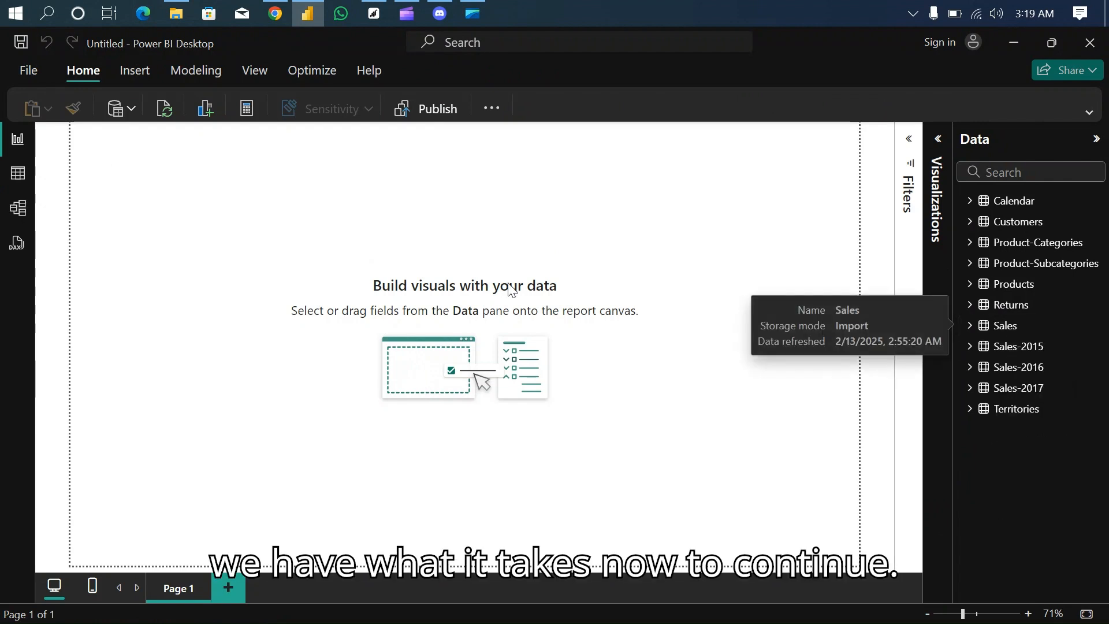
left_click(276, 13)
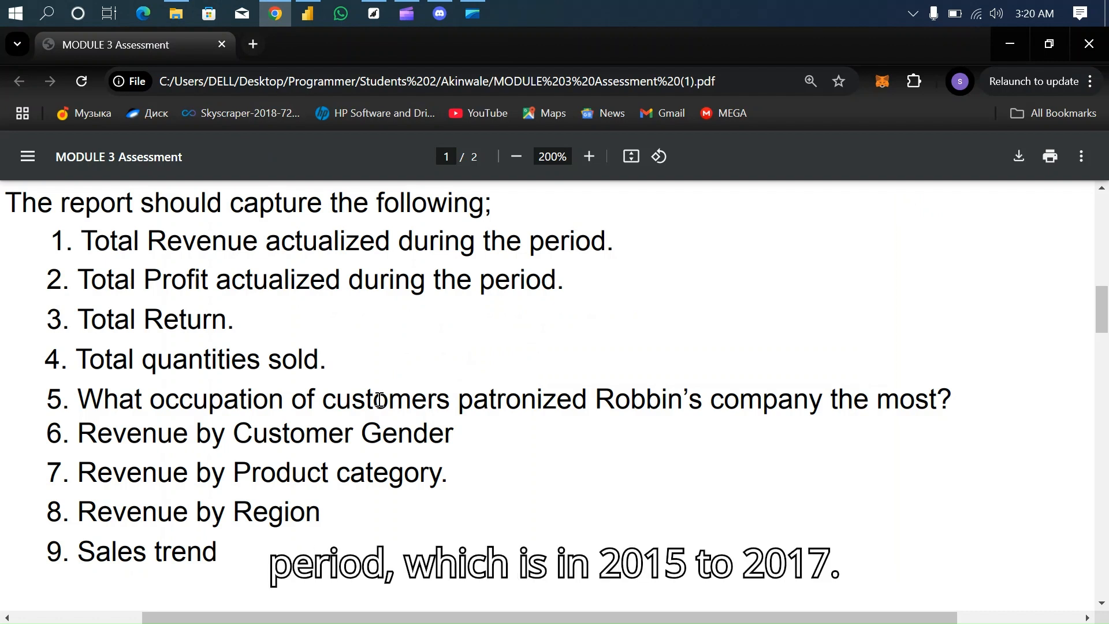
- Switch back to Power BI Desktop and create a visual on Page 1 from the Sales table's Revenue field
left_click(307, 14)
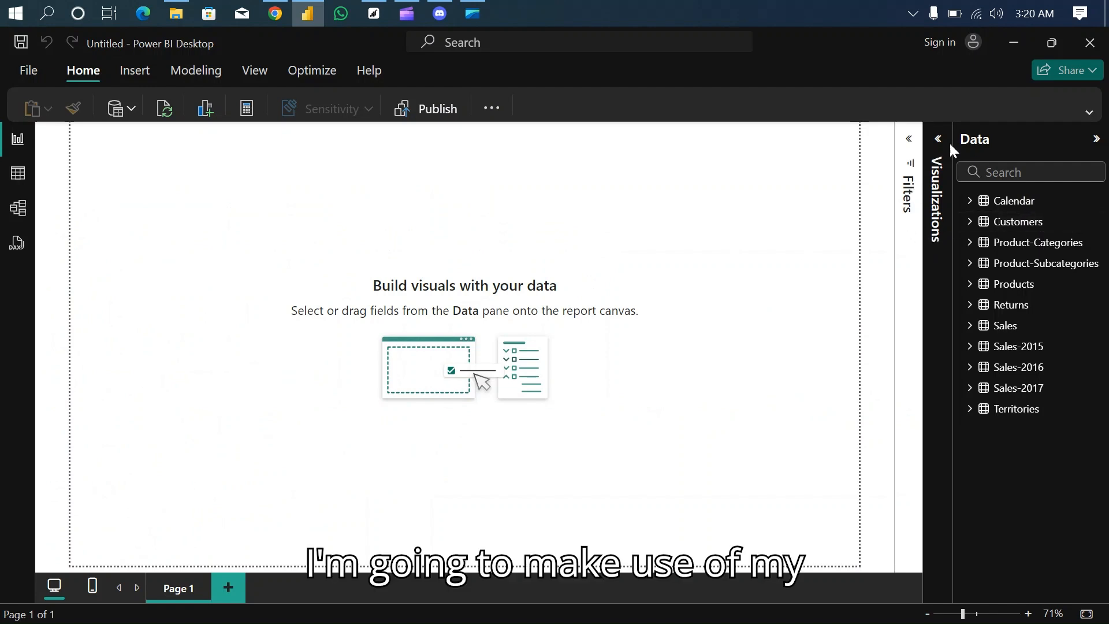
left_click(974, 327)
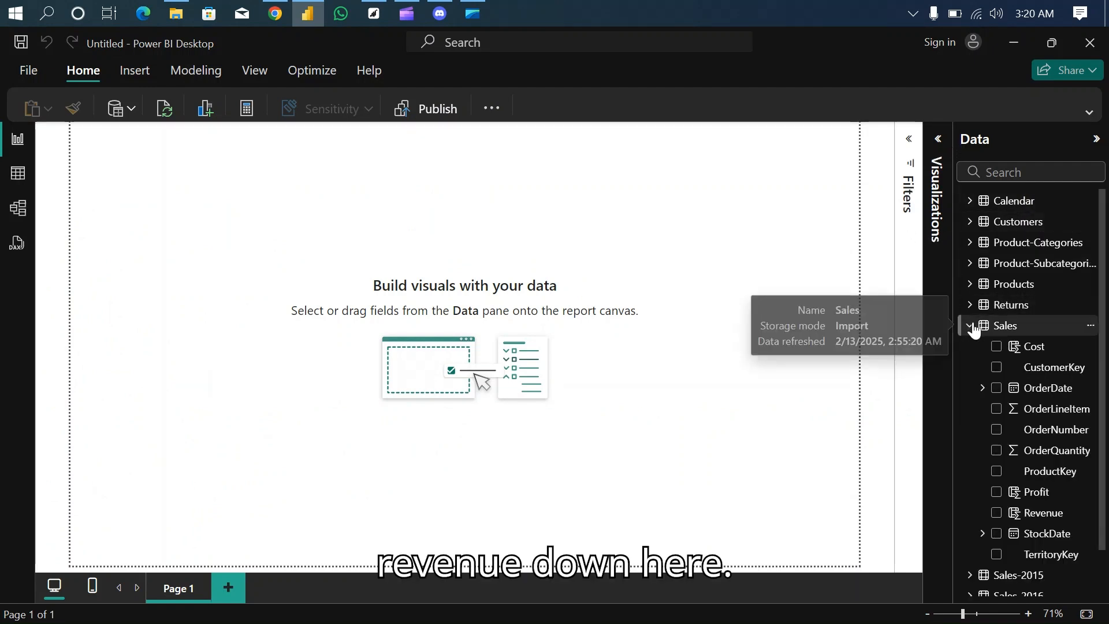
scroll(1105, 348, "down", 2)
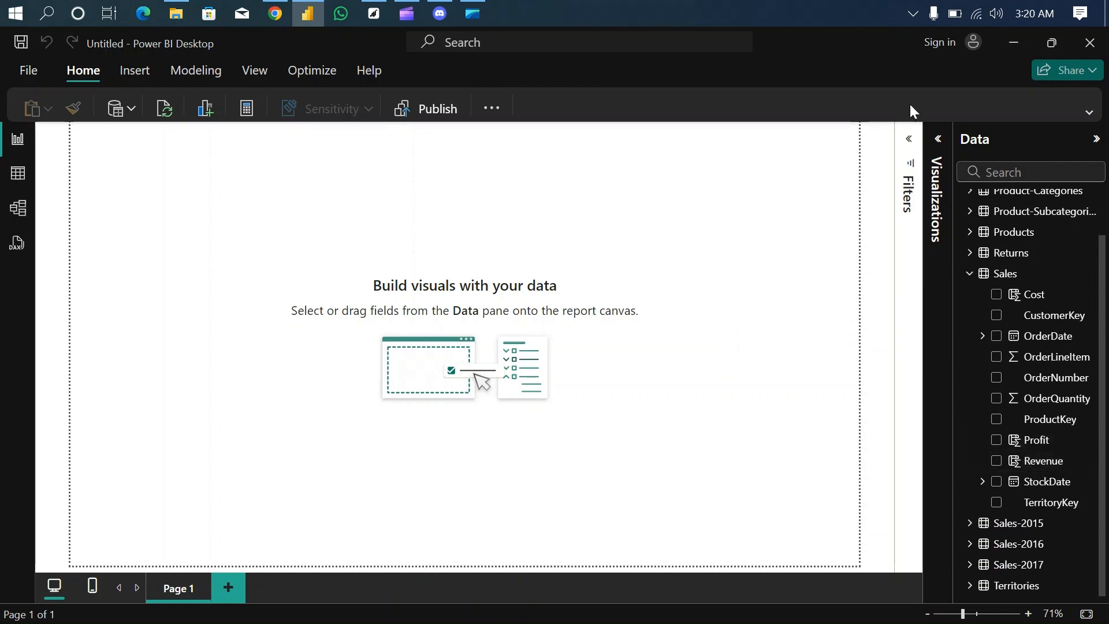
left_click(941, 140)
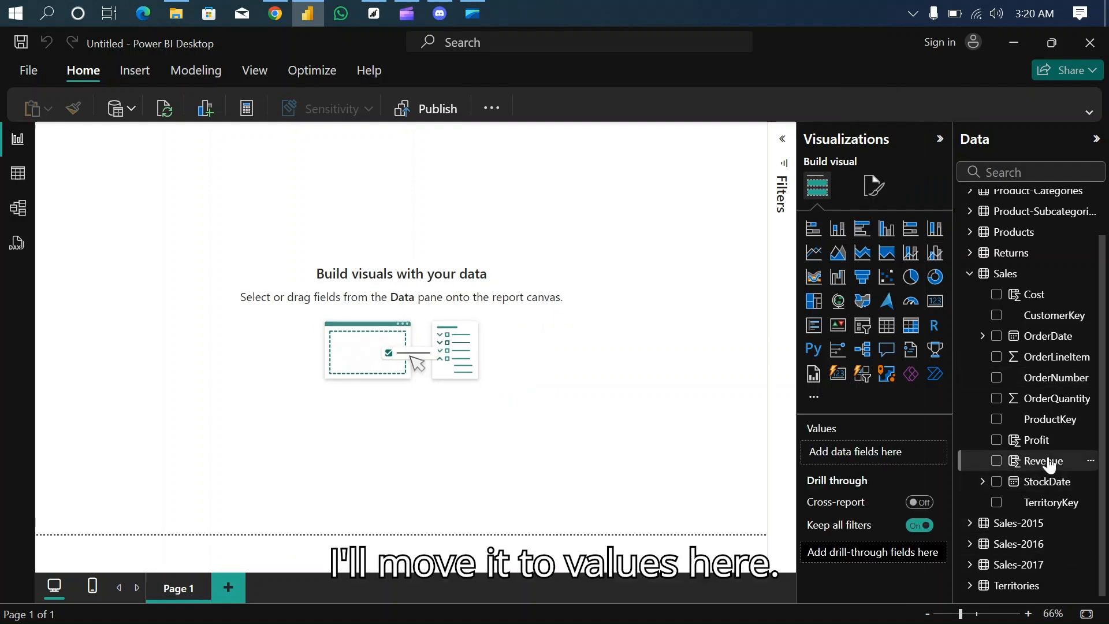
left_click_drag(1049, 465, 901, 449)
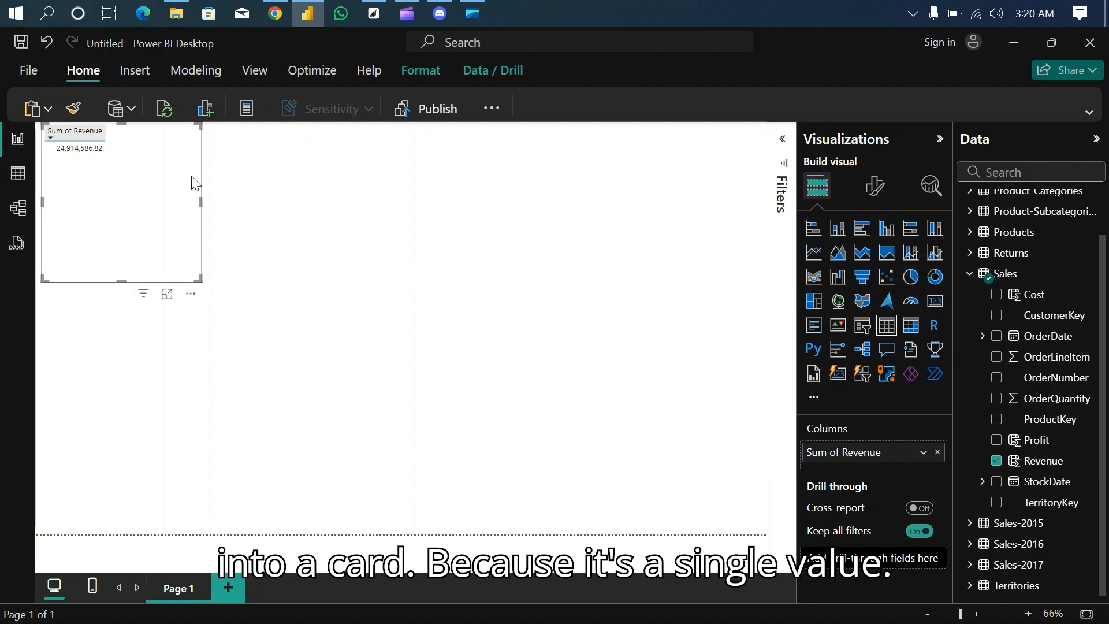
- Convert the Sum of Revenue table visual to a card, then move it away from the page corner and reduce its height
left_click(934, 301)
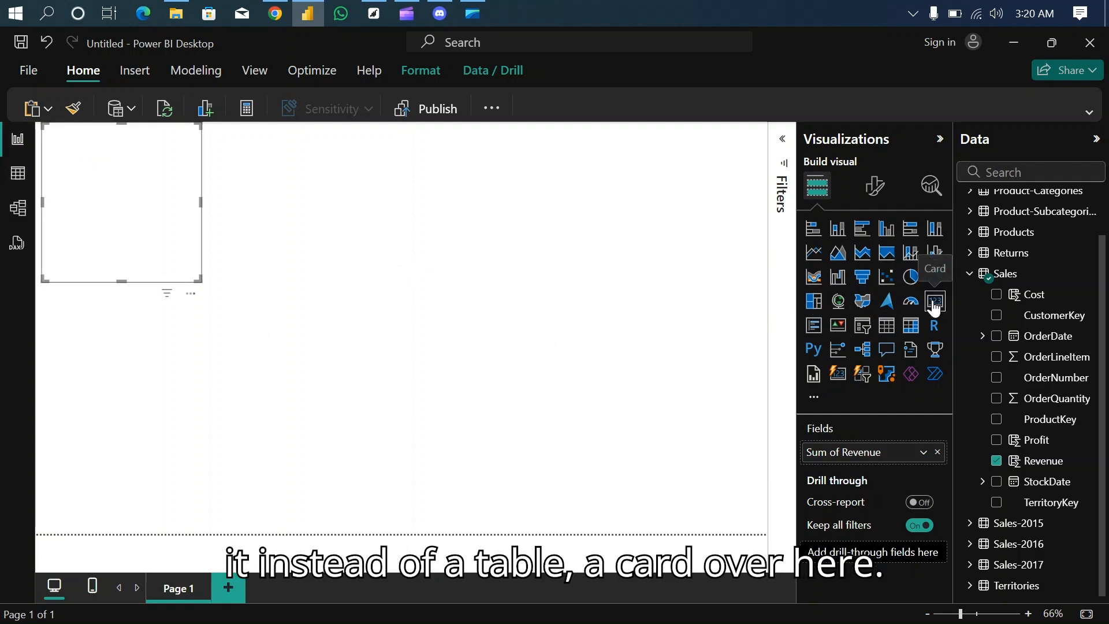
left_click_drag(187, 258, 388, 282)
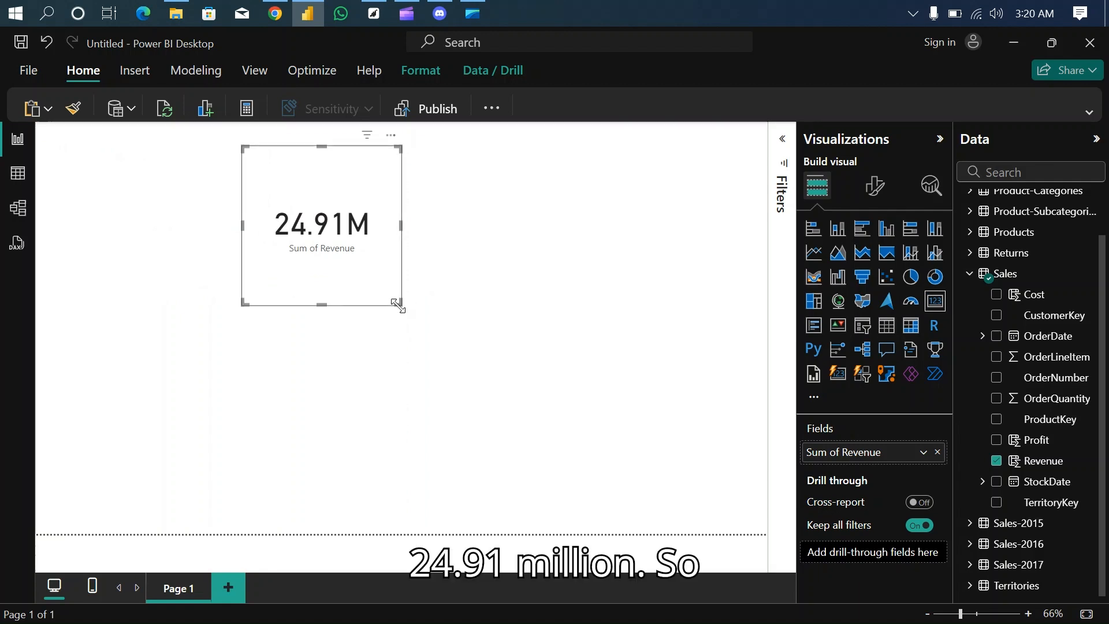
left_click_drag(397, 304, 317, 223)
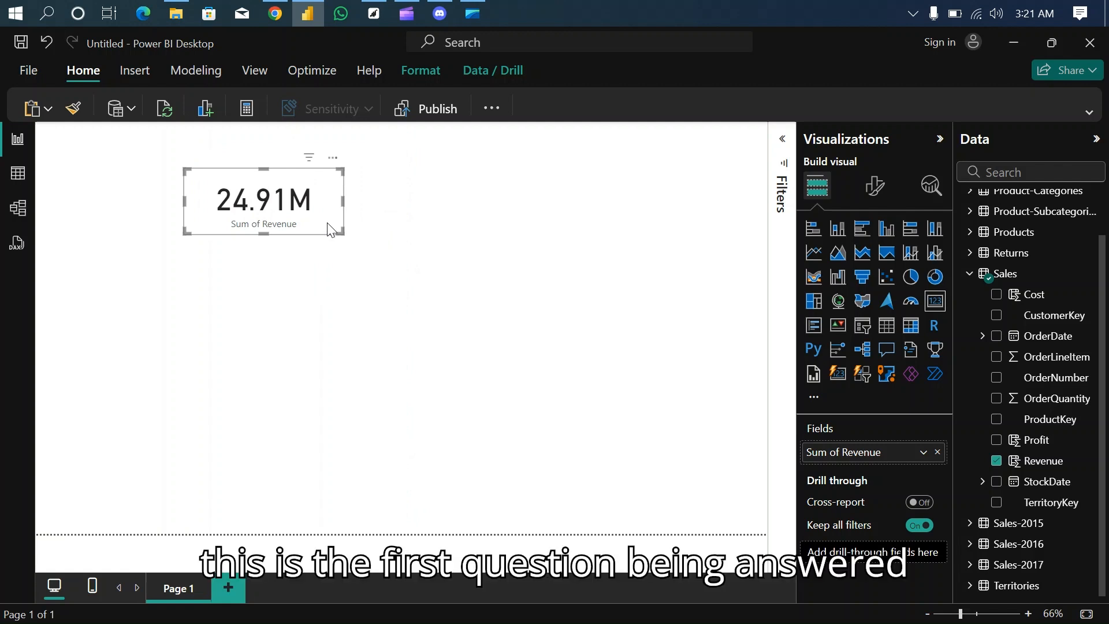
- Move the Sum of Revenue card into the page's top-left corner, and check the next requirement in the assessment PDF in Chrome
left_click_drag(330, 230, 179, 174)
left_click(275, 14)
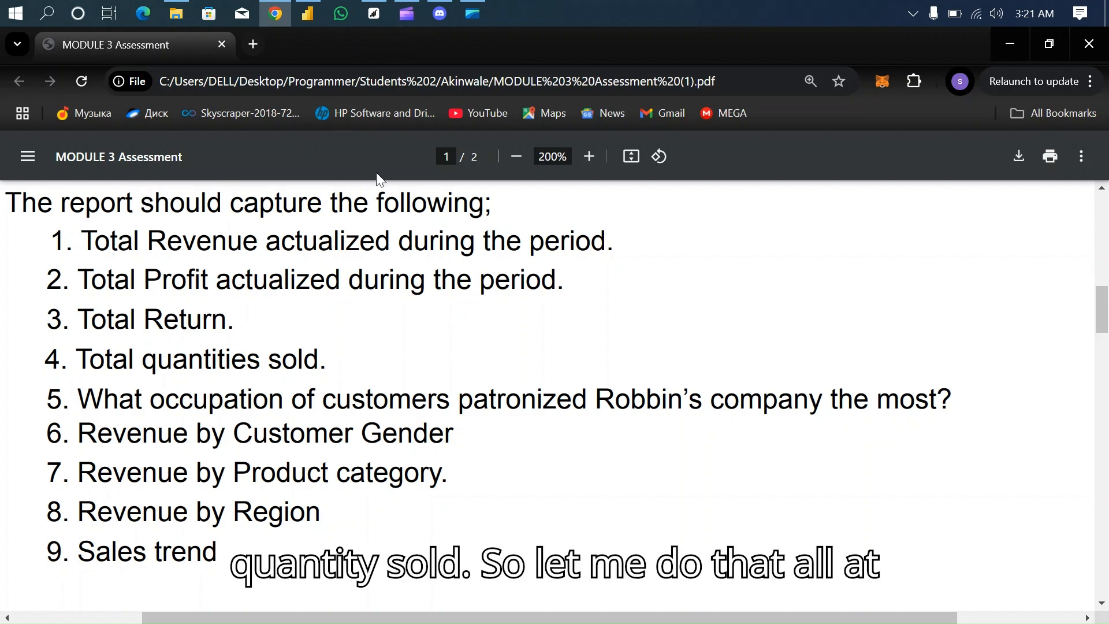
left_click(309, 14)
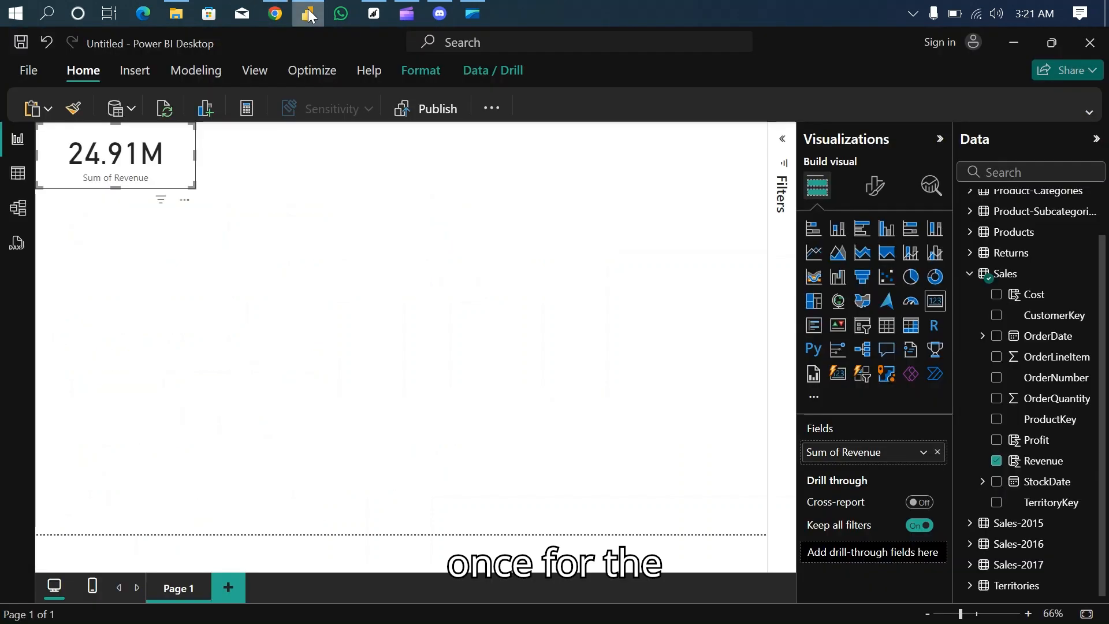
- Create a card showing the Sales table's Profit on Page 1 and place it directly below the Revenue card
left_click(274, 182)
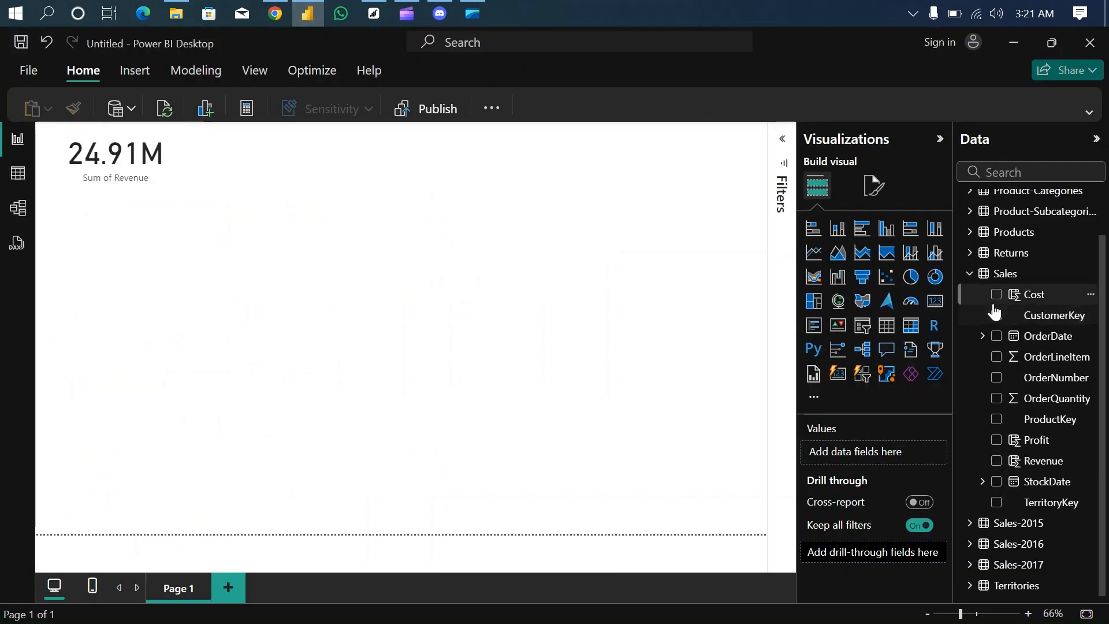
left_click(972, 274)
left_click(970, 263)
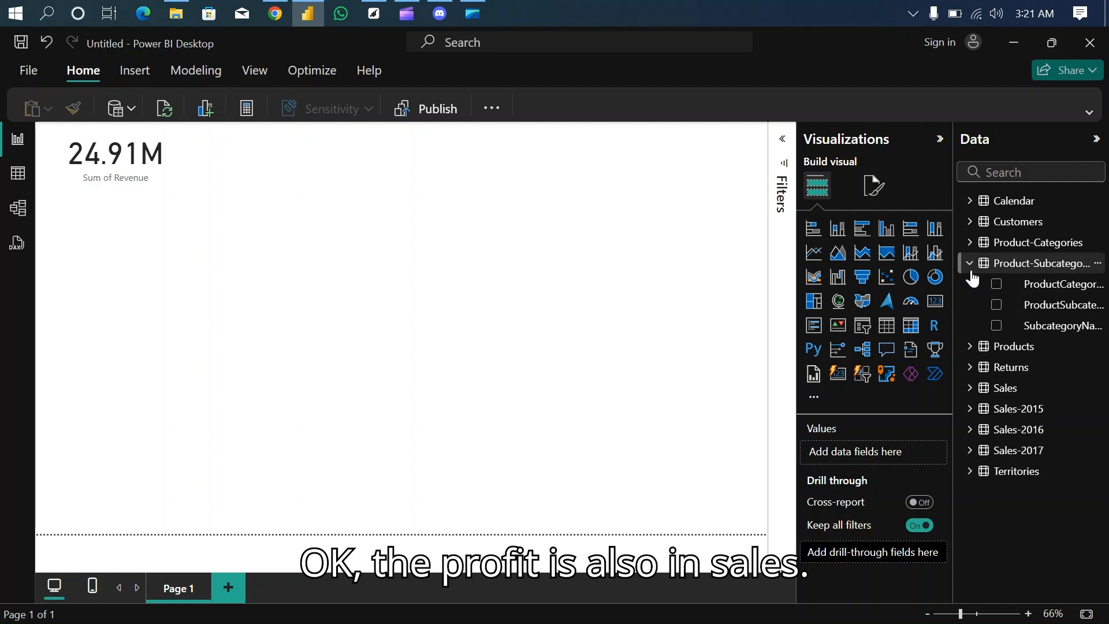
left_click(970, 387)
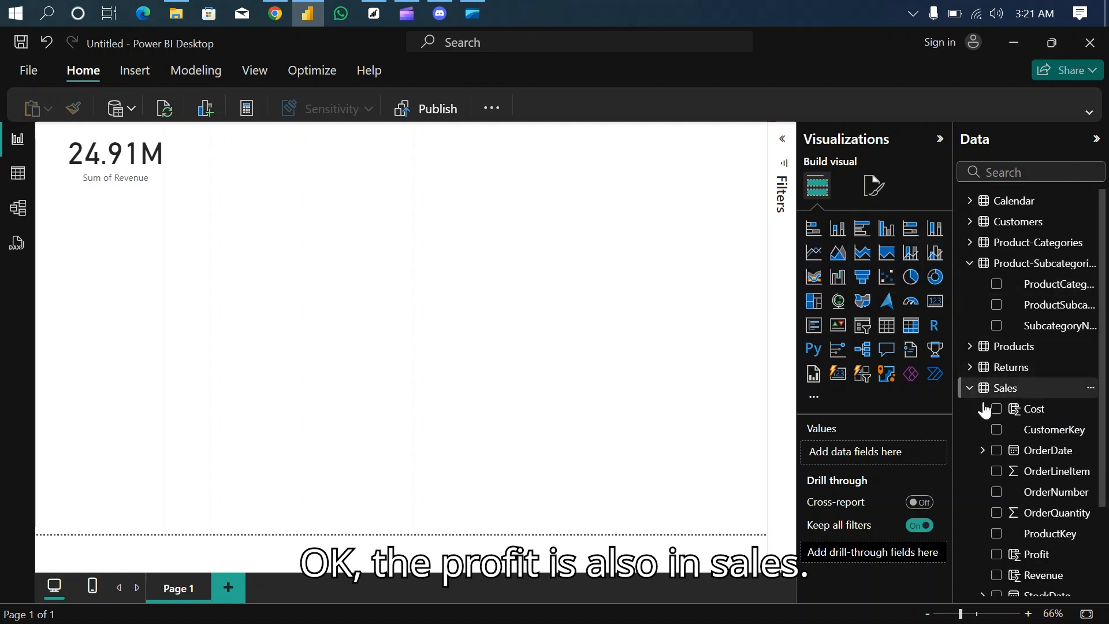
left_click_drag(1051, 556, 885, 460)
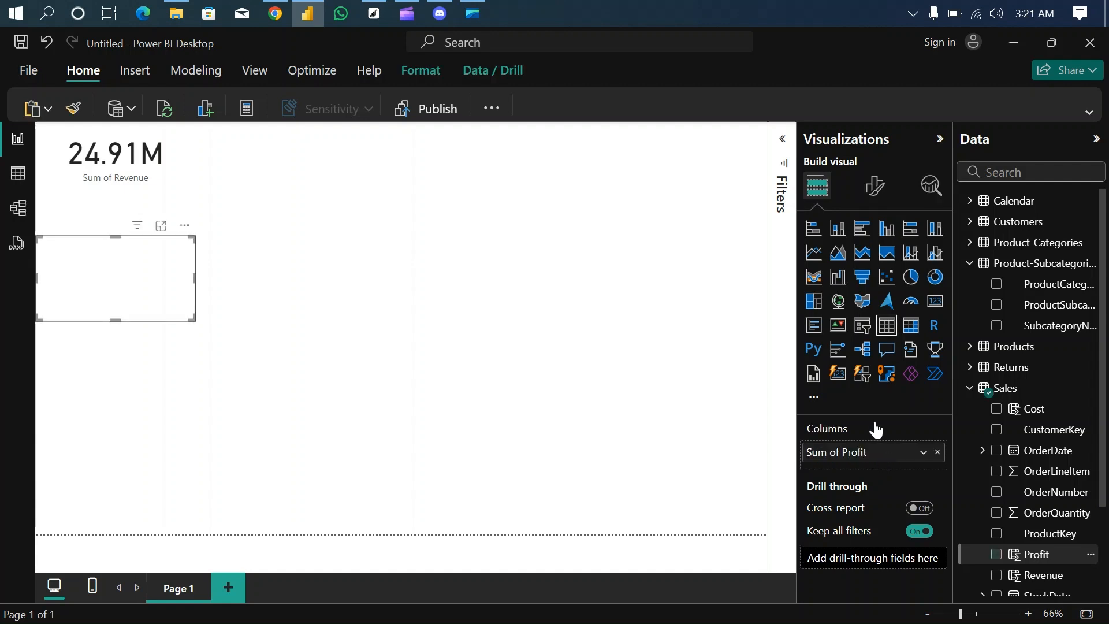
left_click(935, 302)
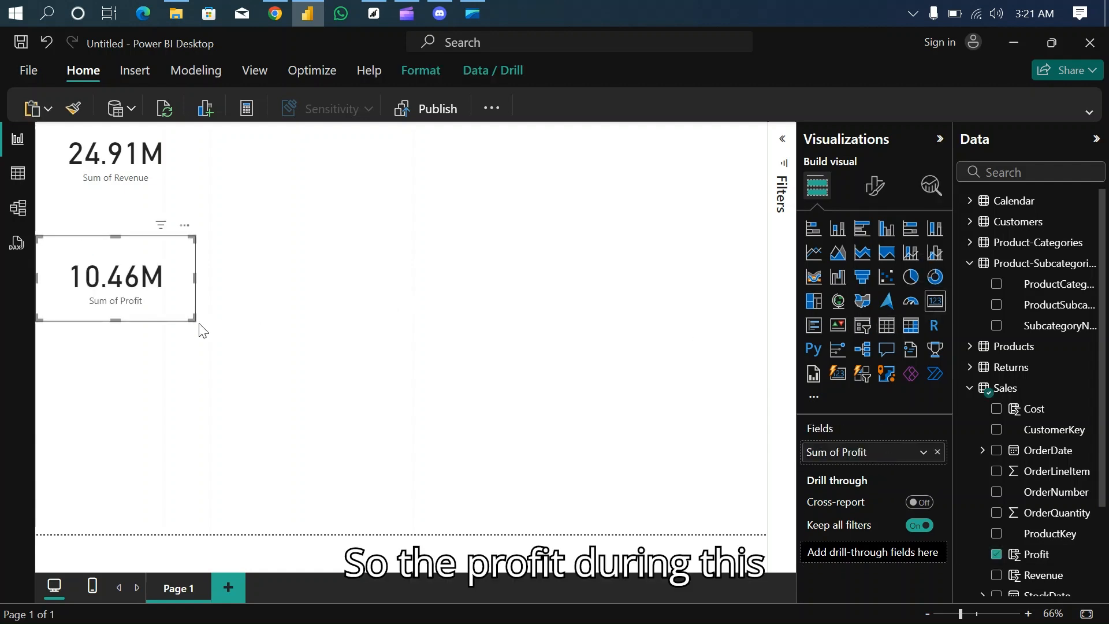
left_click_drag(176, 315, 156, 259)
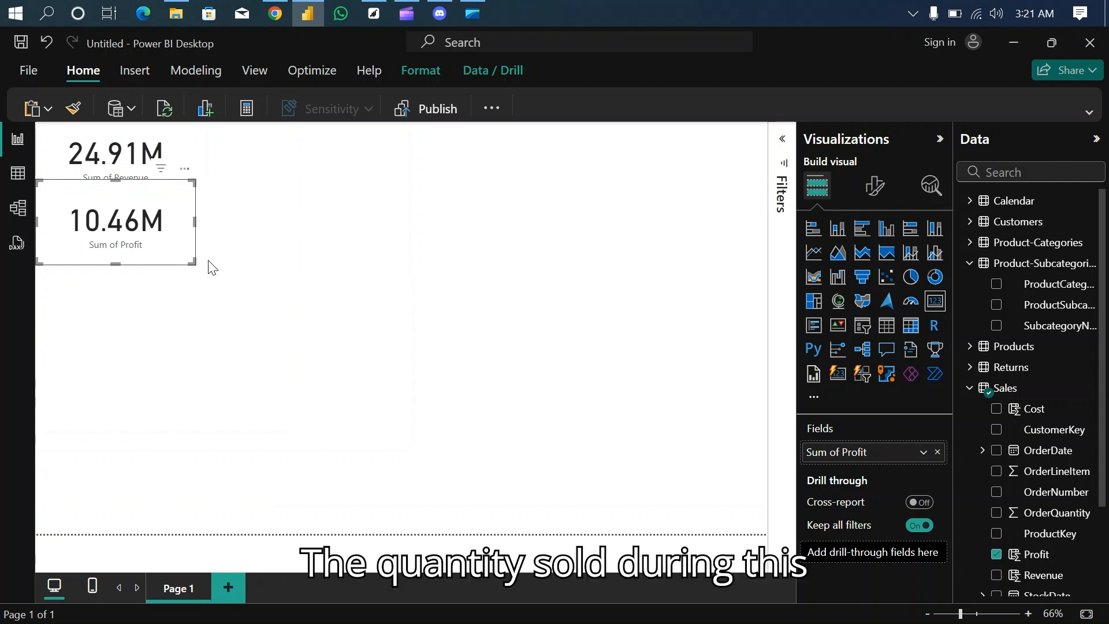
- Add a card for the Sales table's OrderQuantity and move it up directly beneath the Profit card
left_click(318, 253)
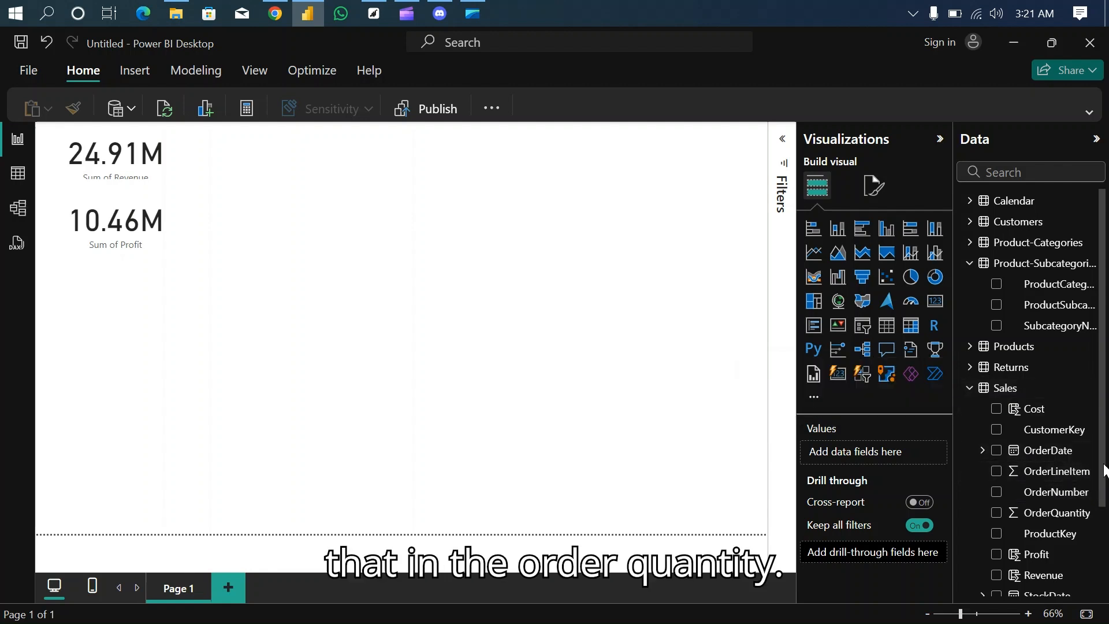
scroll(1104, 471, "down", 2)
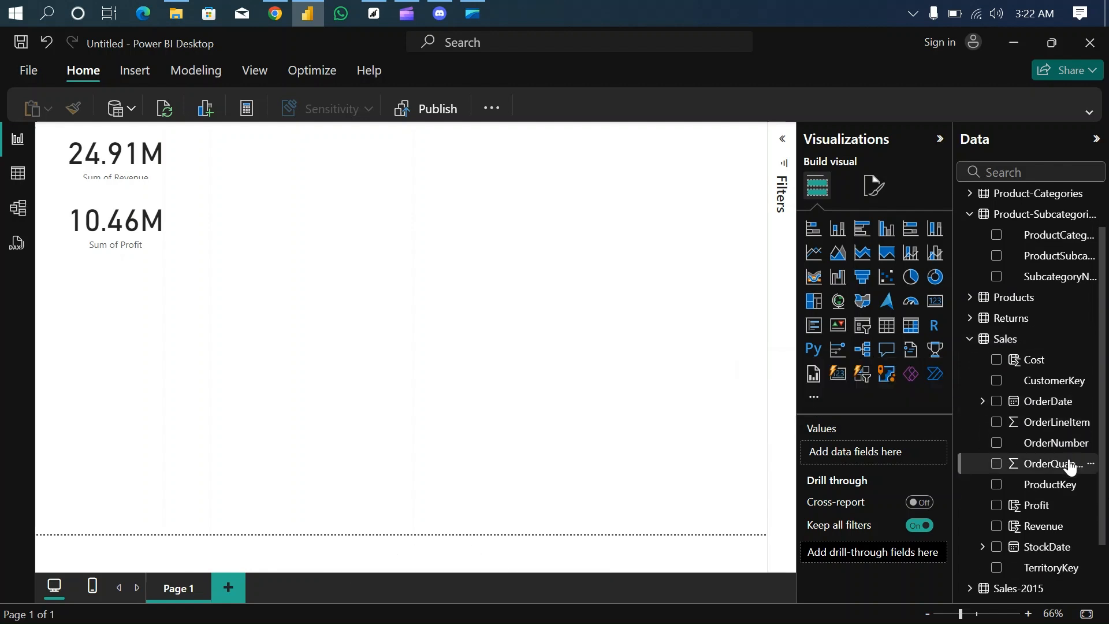
left_click_drag(1070, 467, 906, 456)
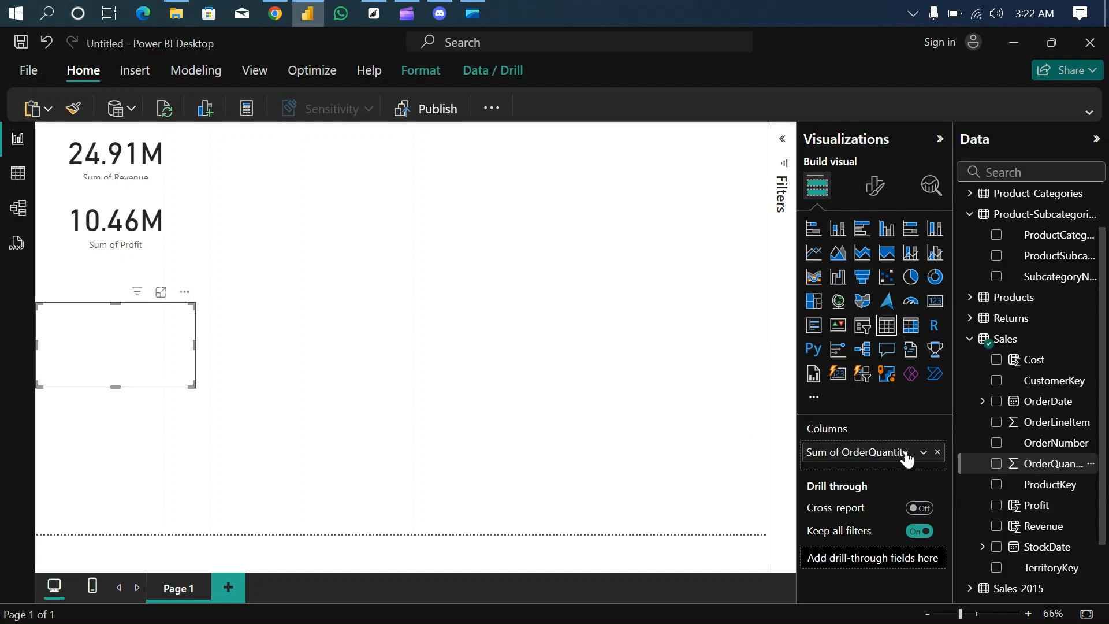
left_click(936, 302)
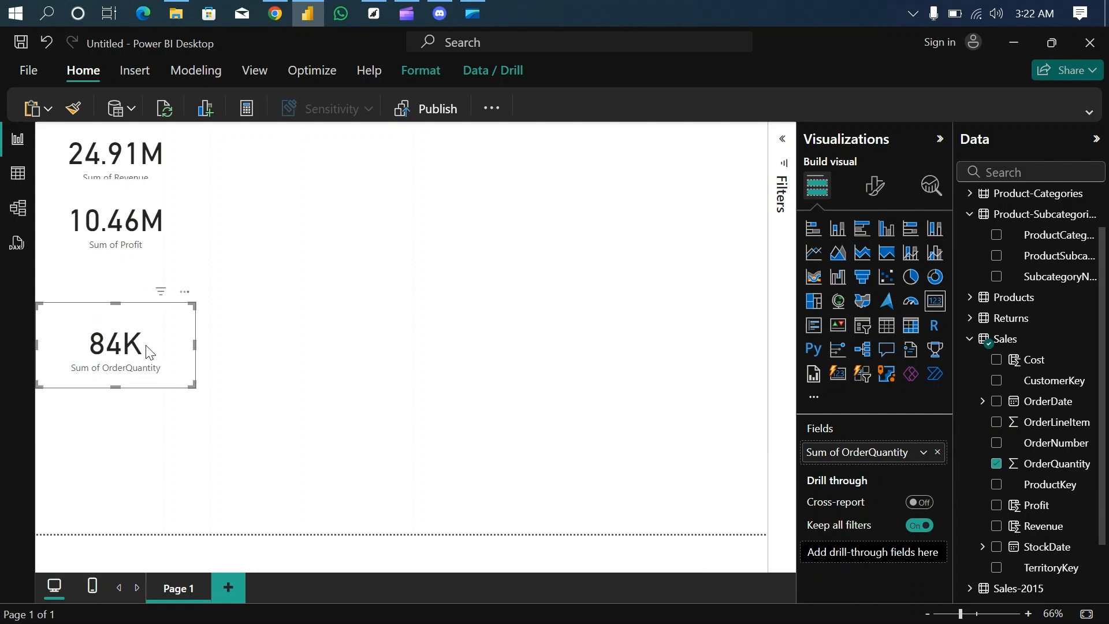
left_click_drag(142, 337, 133, 306)
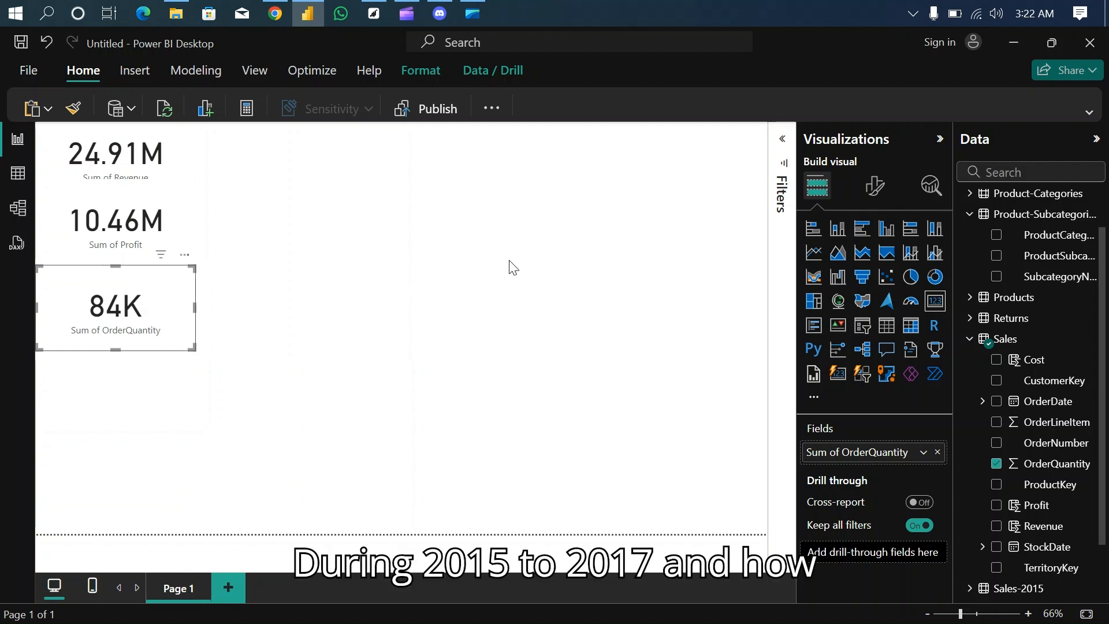
- Examine the Returns table in Table view, including the distinct values of its ReturnQuantity column, and return to Report view
left_click(972, 340)
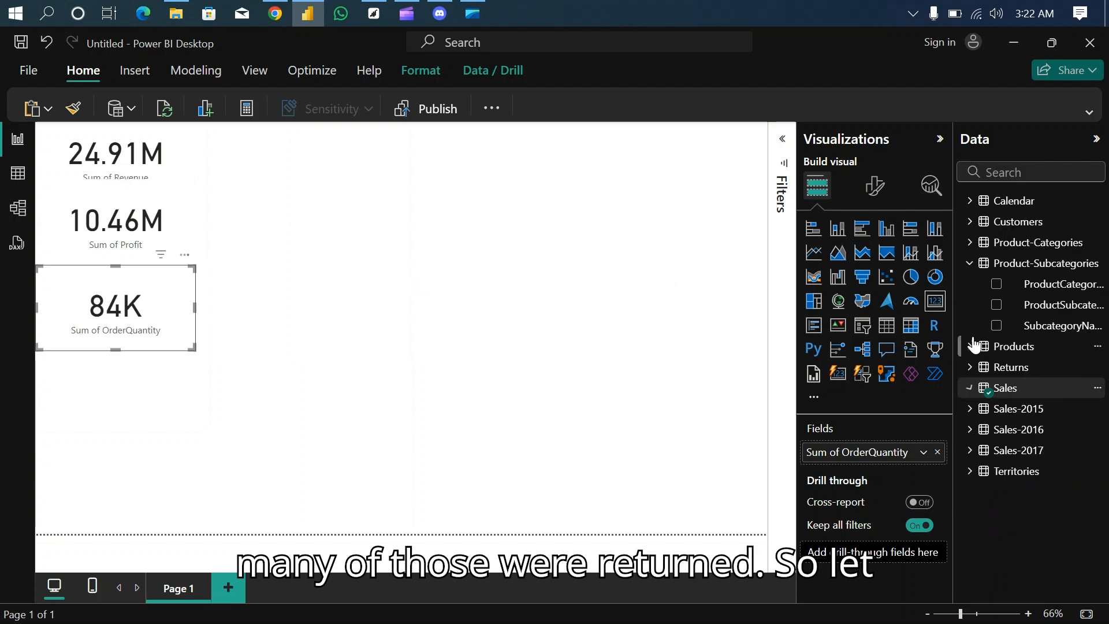
left_click(972, 368)
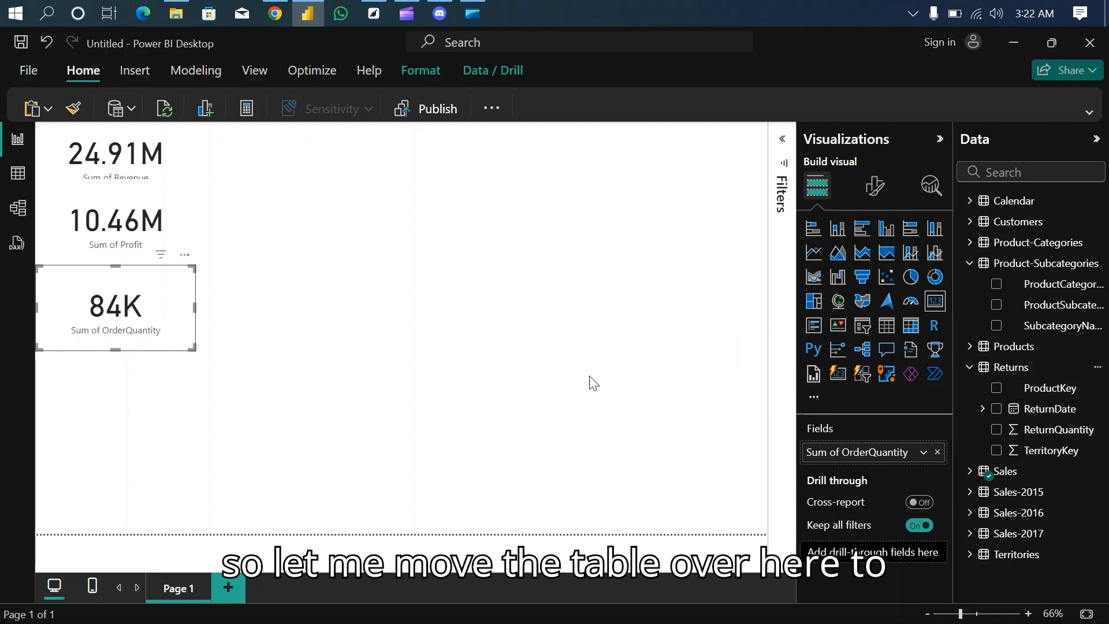
left_click(18, 176)
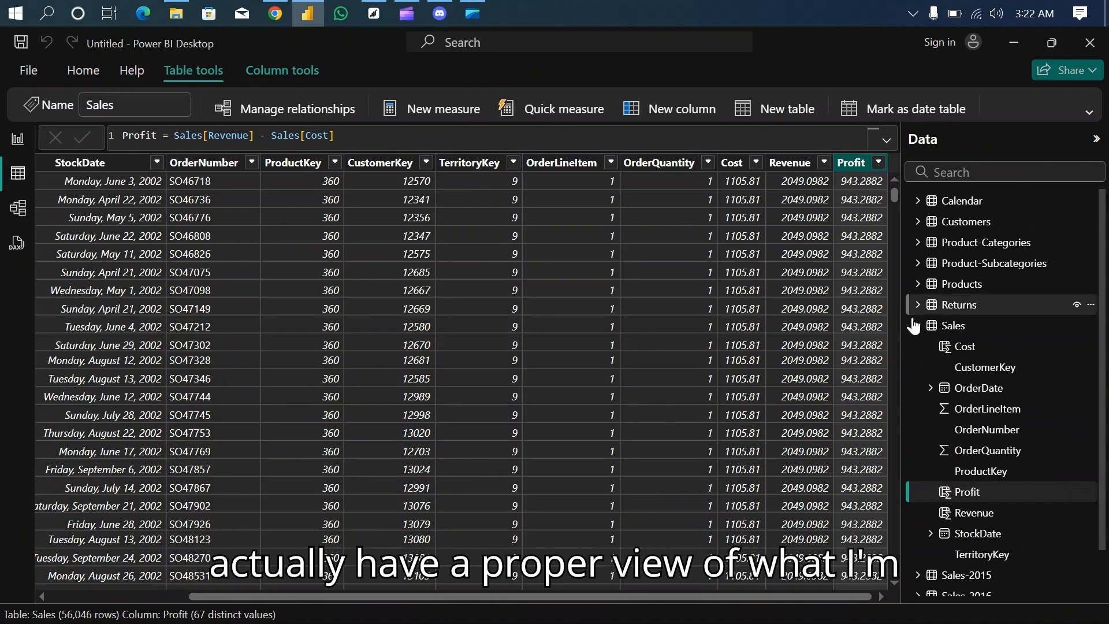
left_click(918, 328)
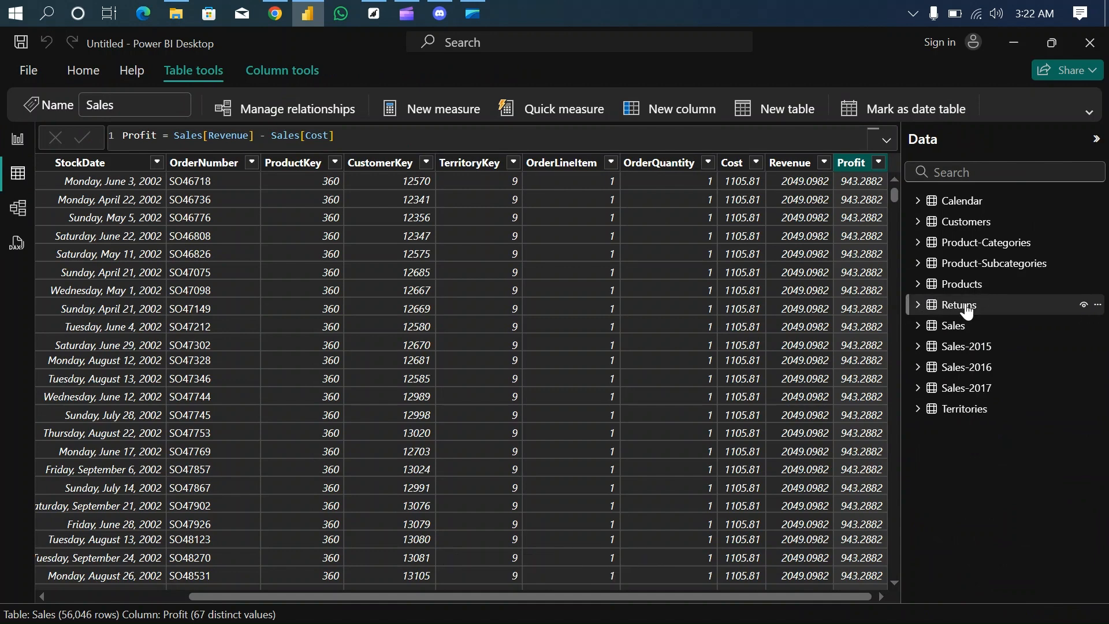
left_click(967, 307)
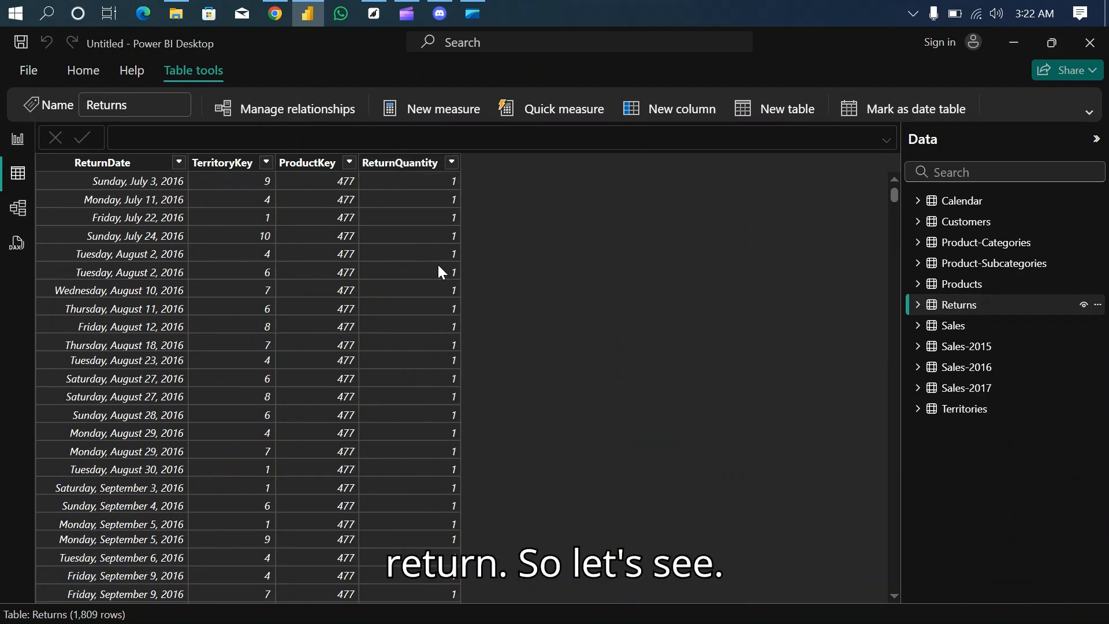
left_click(452, 163)
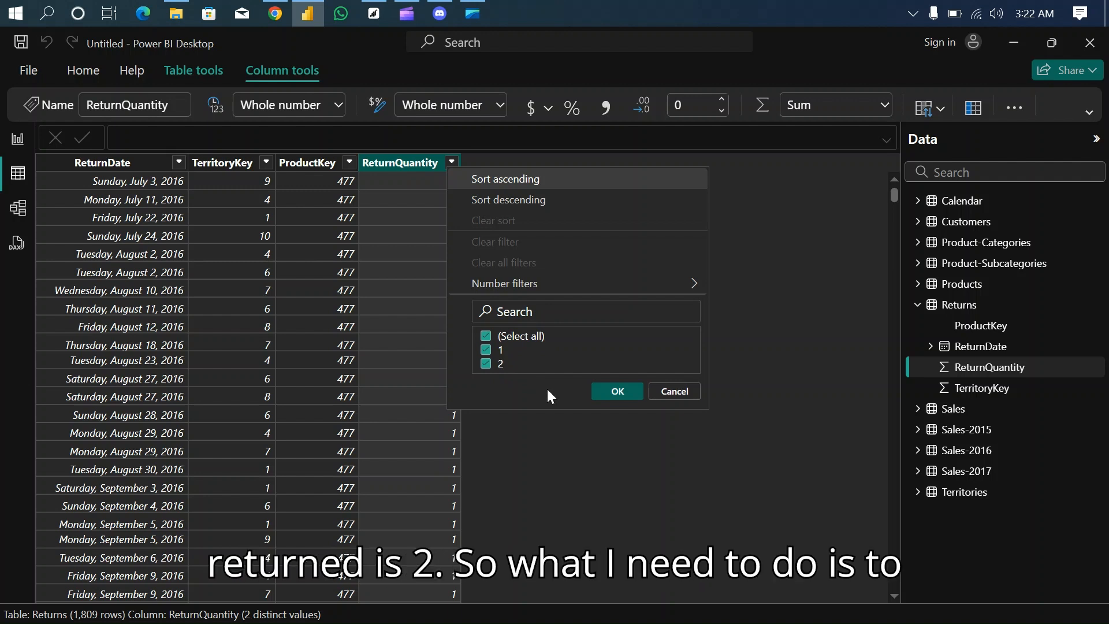
left_click(675, 392)
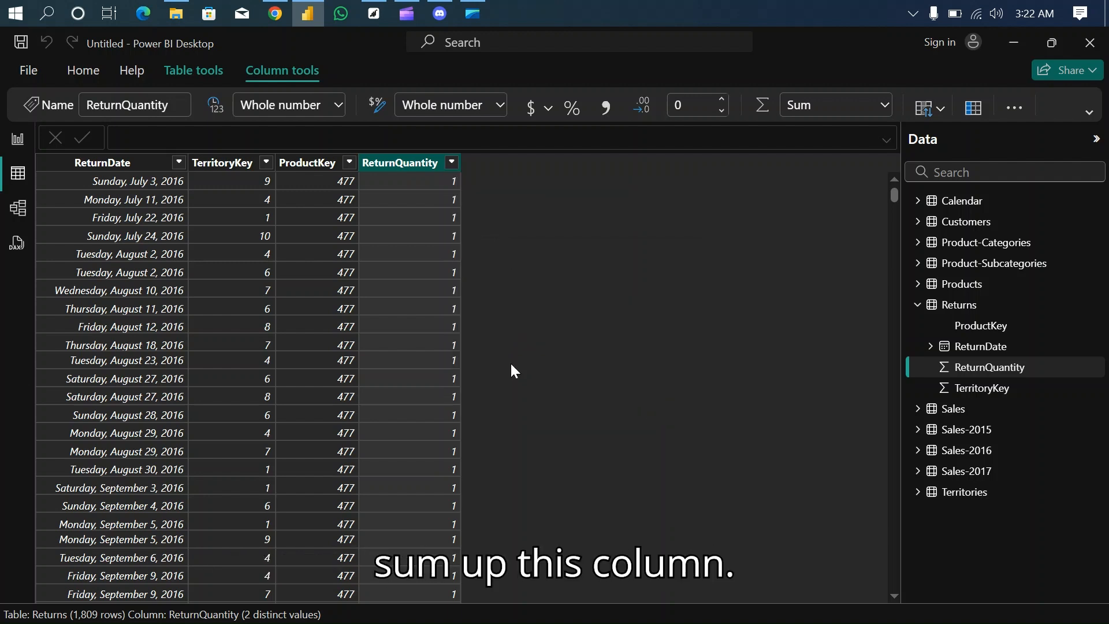
left_click(20, 144)
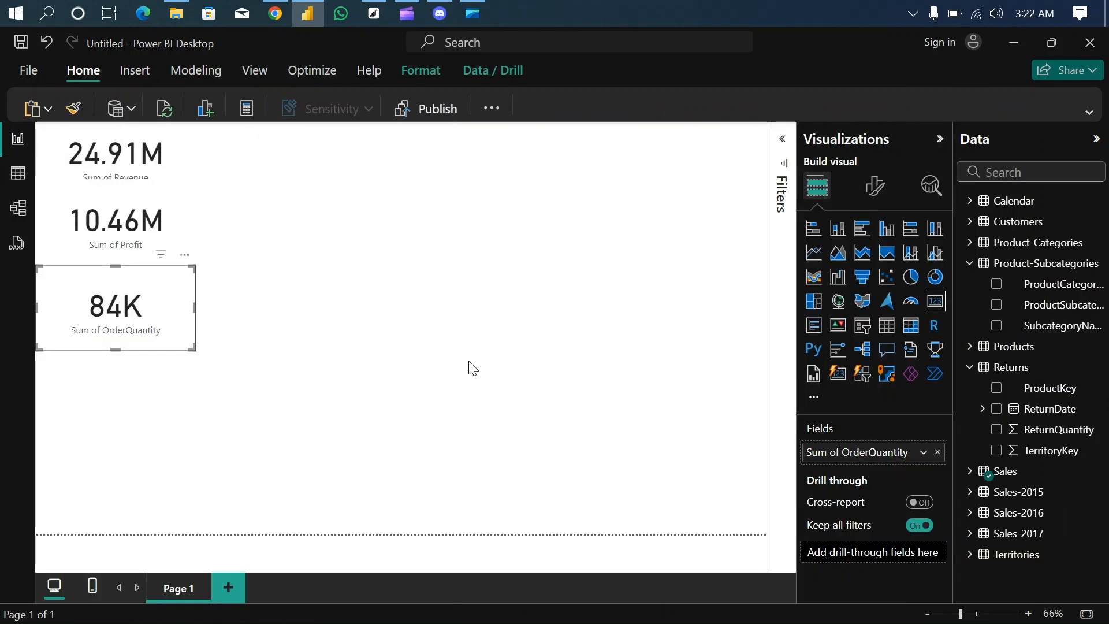
- Add a card for the Returns table's ReturnQuantity, position it directly beneath the OrderQuantity card, and reduce its width
left_click(757, 445)
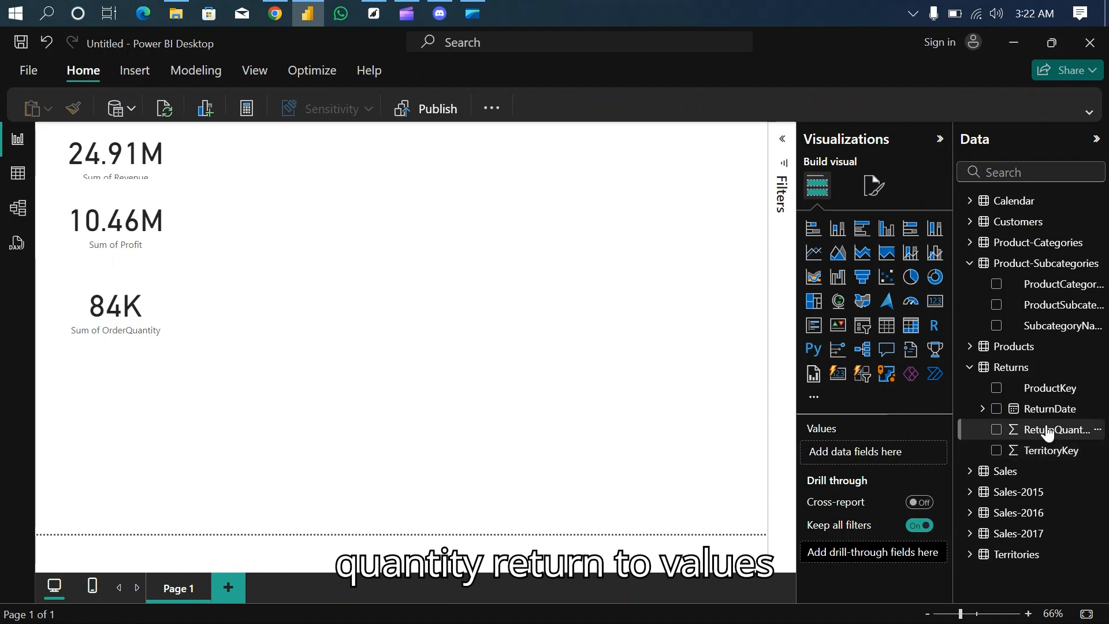
left_click_drag(1048, 433, 891, 453)
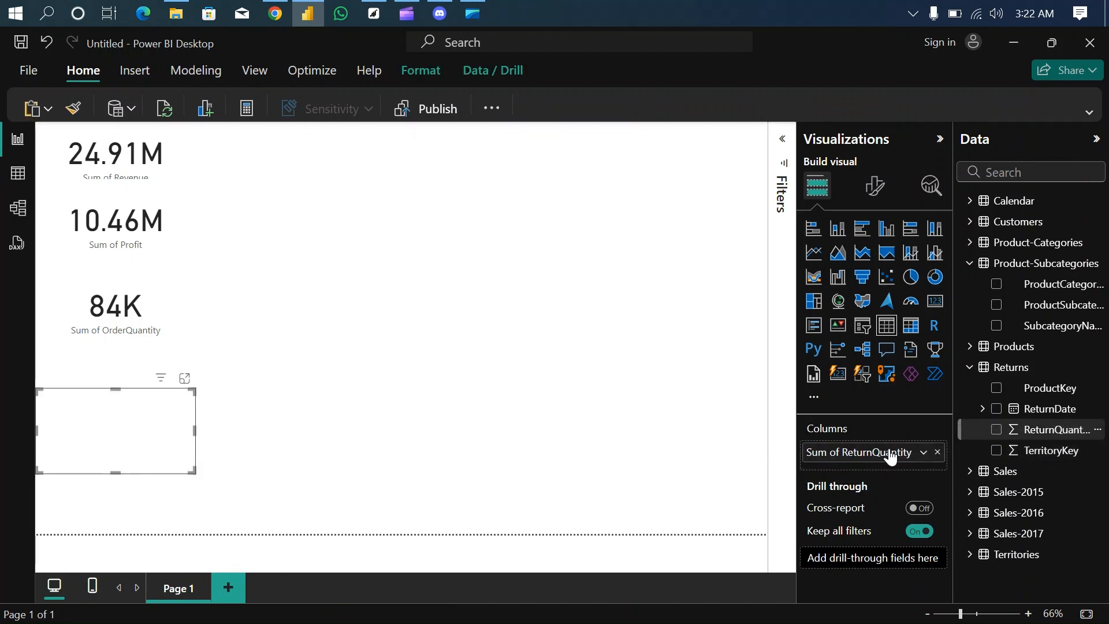
left_click(938, 305)
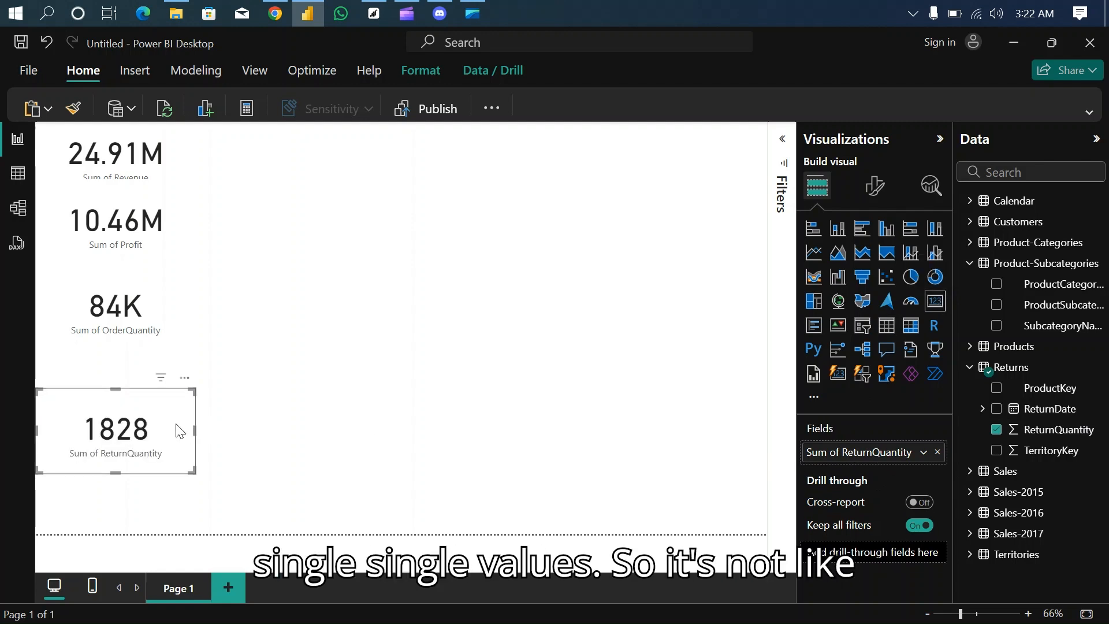
left_click_drag(179, 428, 170, 389)
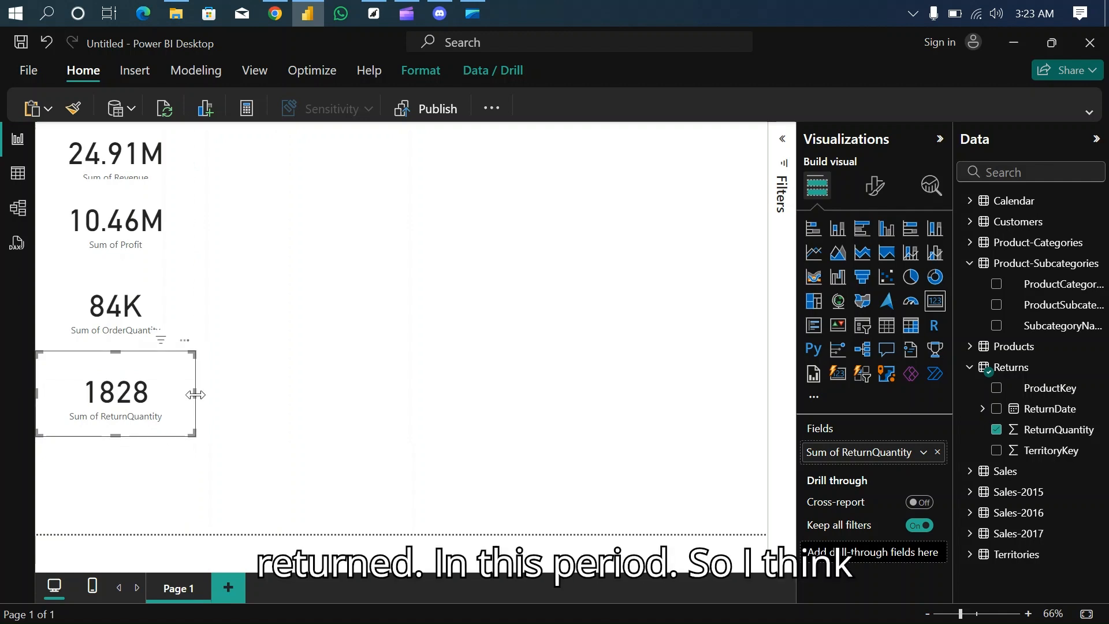
left_click_drag(194, 394, 164, 394)
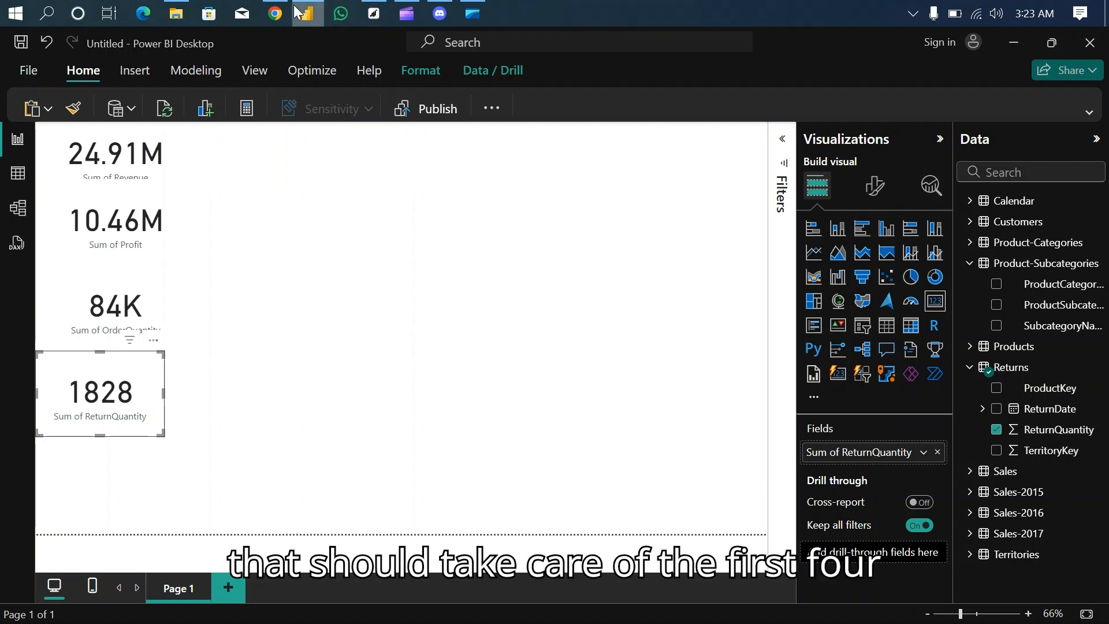
- Review the remaining report questions in the assessment PDF in Chrome, and examine the Sales table's columns in Power BI's Table view
left_click(275, 14)
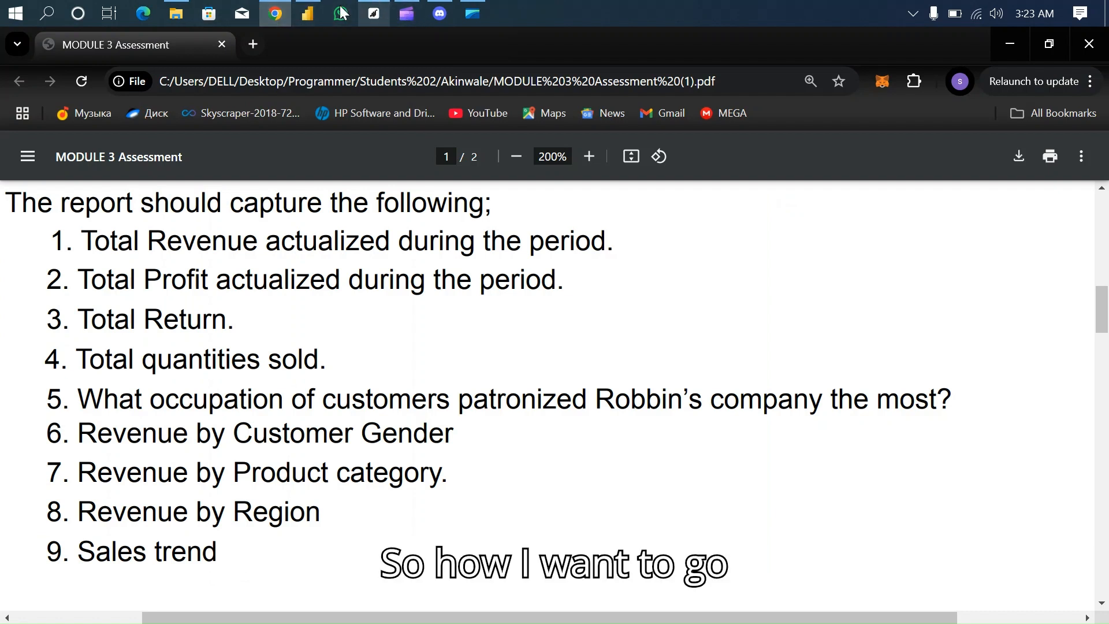
left_click(309, 15)
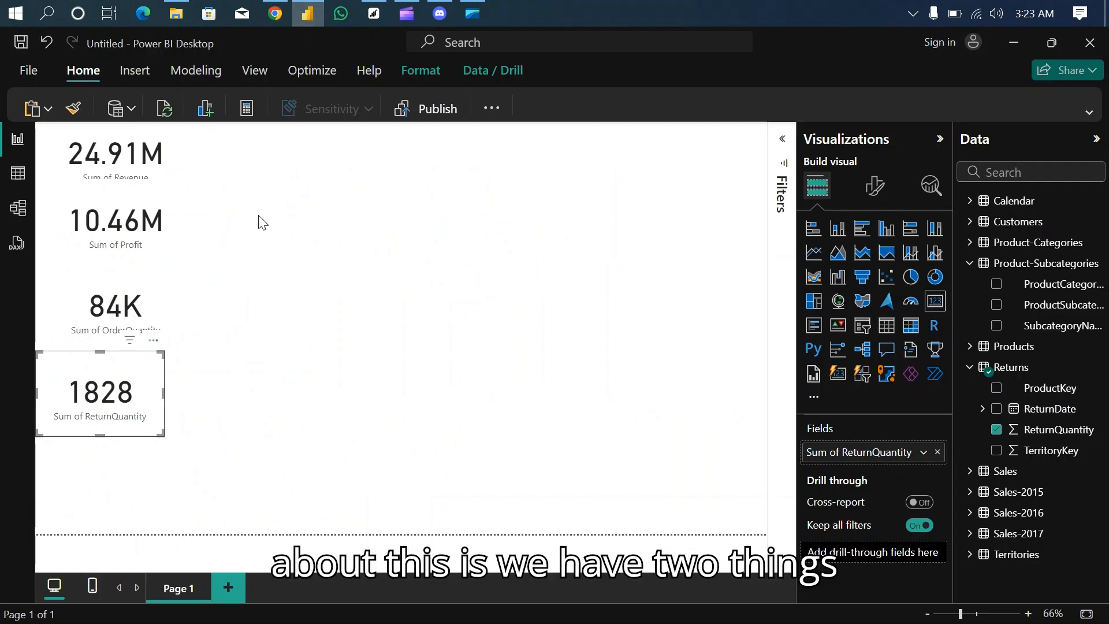
left_click(263, 223)
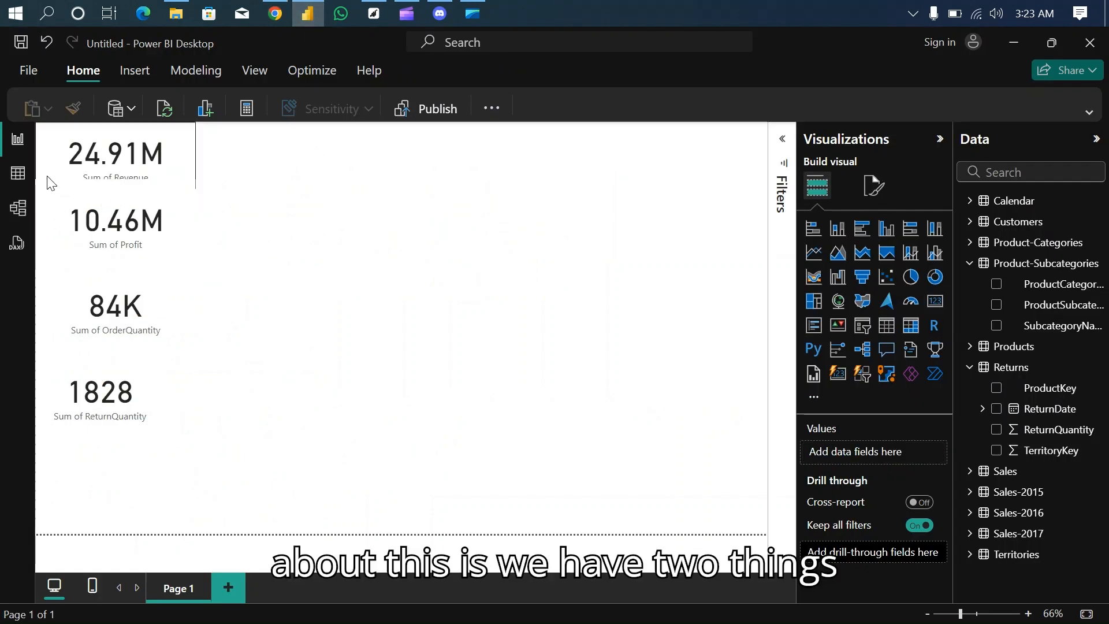
left_click(15, 181)
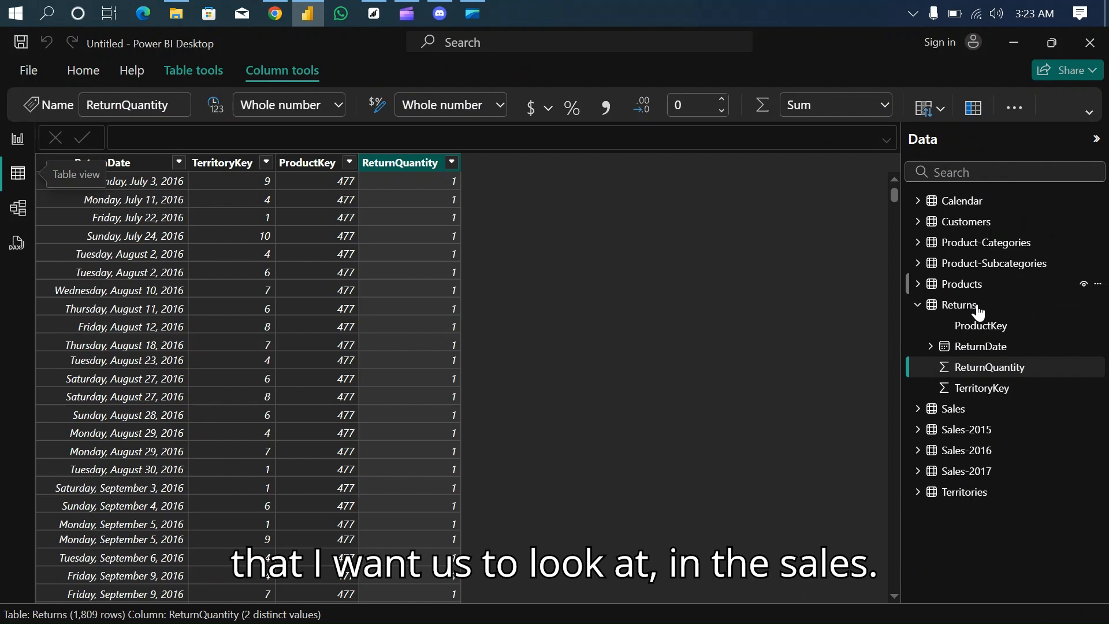
left_click(954, 410)
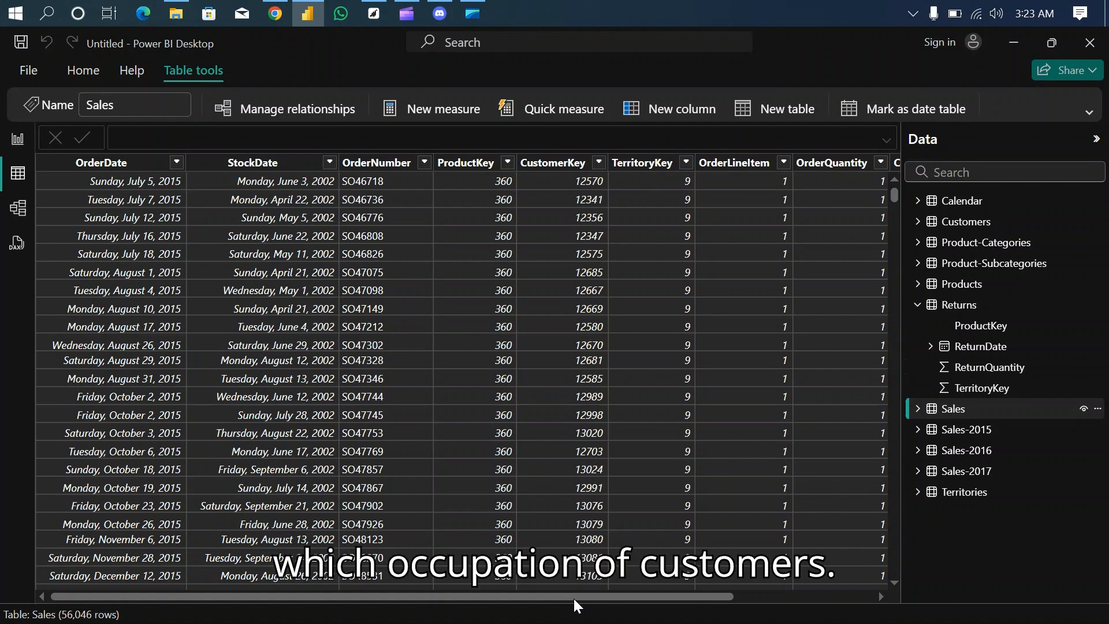
left_click(273, 16)
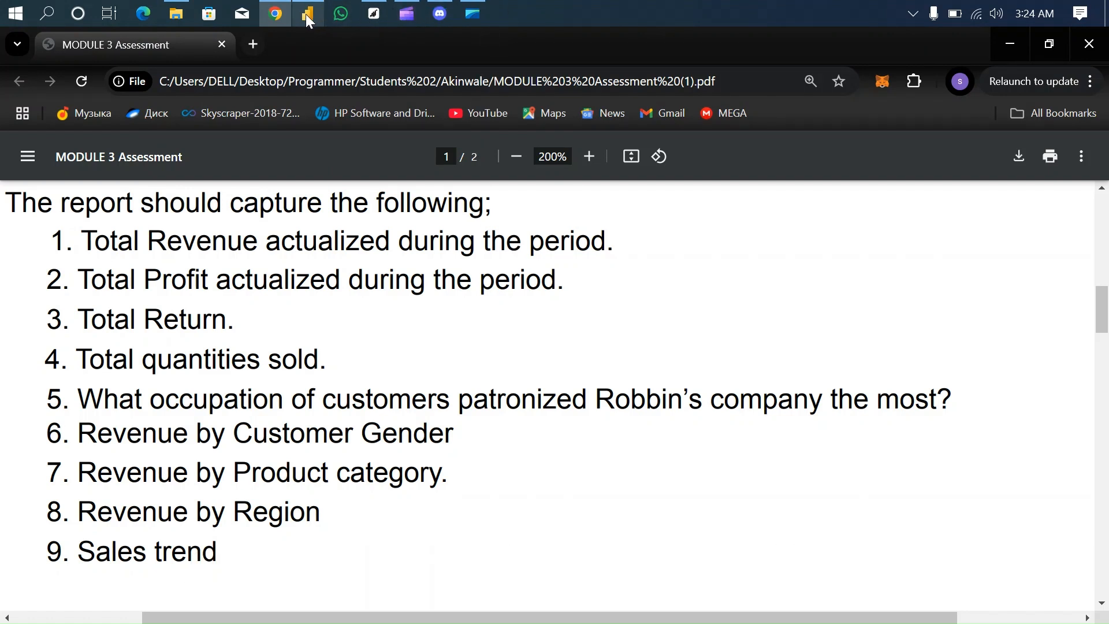
mouse_move(306, 14)
left_click(288, 43)
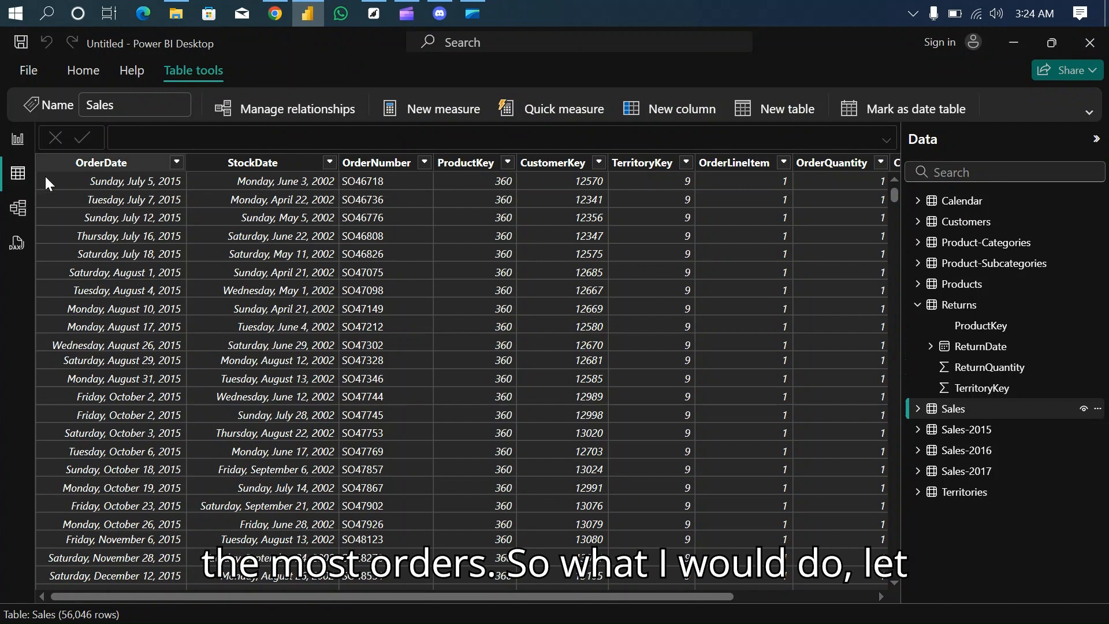
- Add a table visual to the report page, open it in focus mode, and fill it with the Customers table's Occupation
left_click(17, 139)
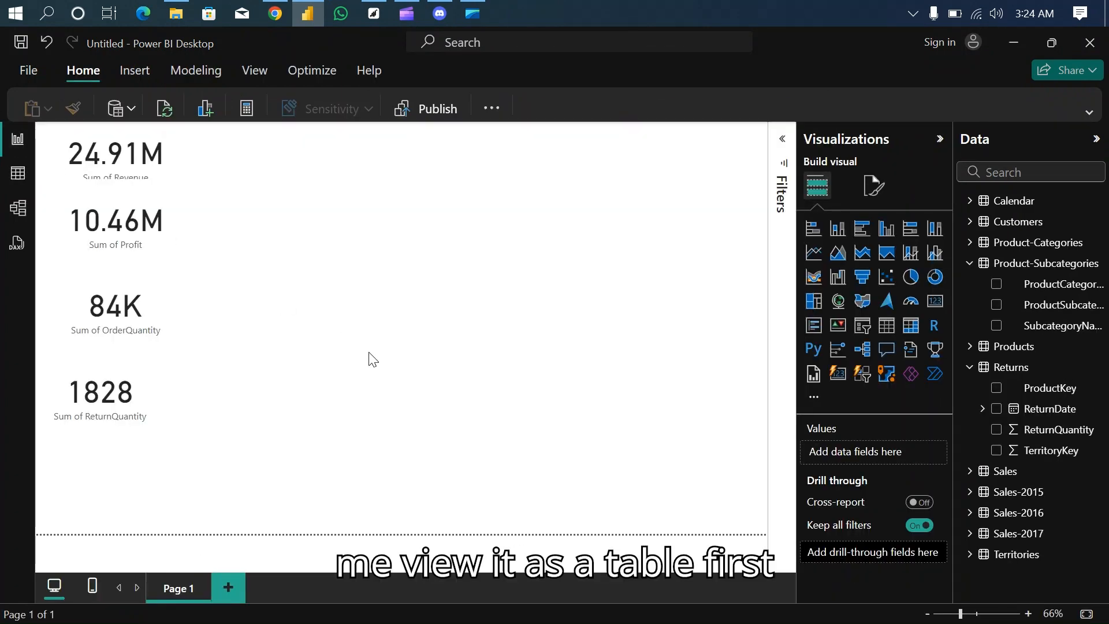
left_click(888, 326)
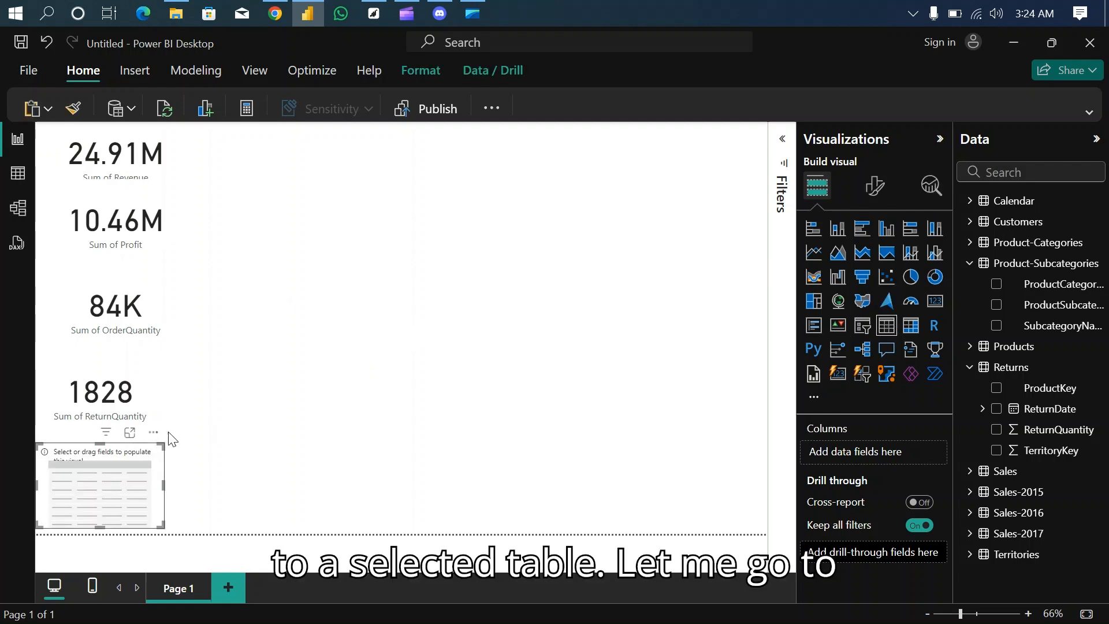
left_click(130, 433)
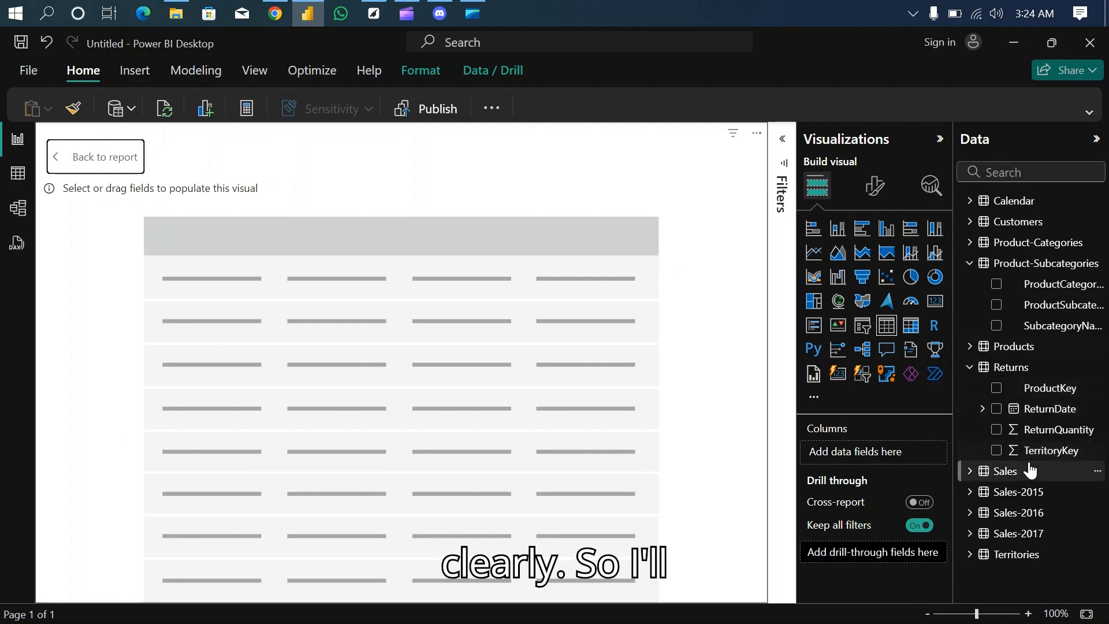
left_click(969, 369)
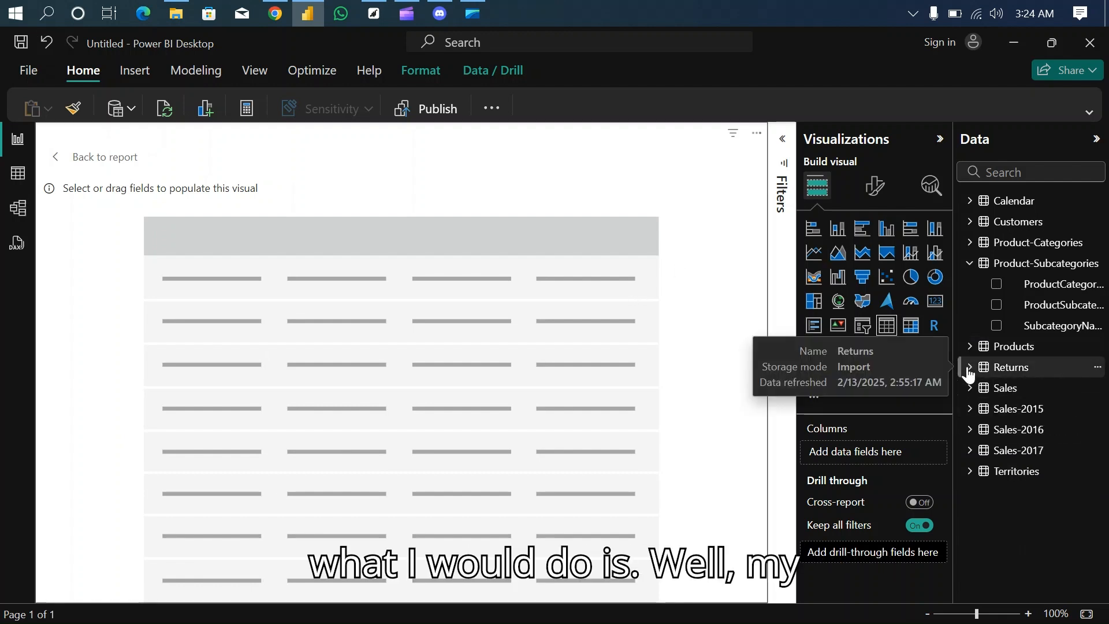
left_click(968, 369)
left_click(969, 369)
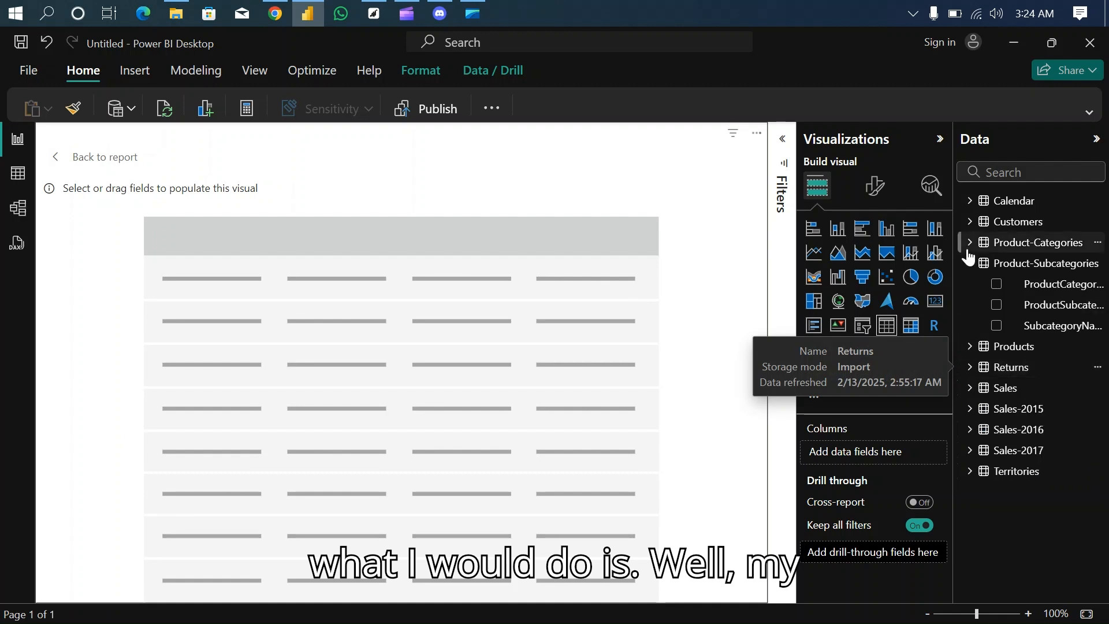
left_click(969, 263)
left_click(973, 223)
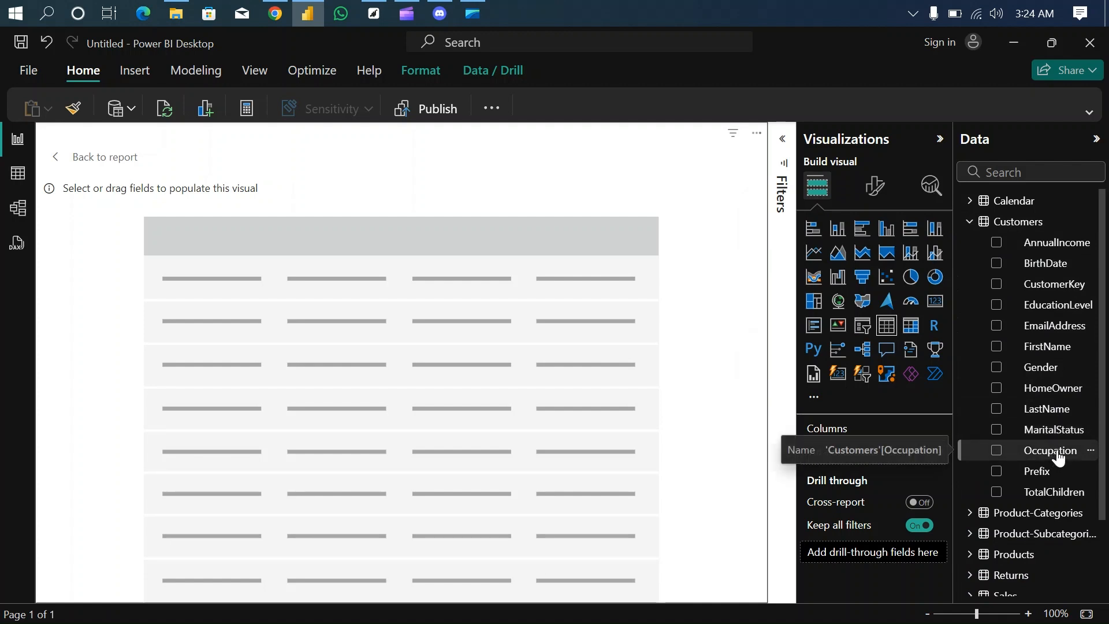
left_click_drag(1058, 457, 890, 453)
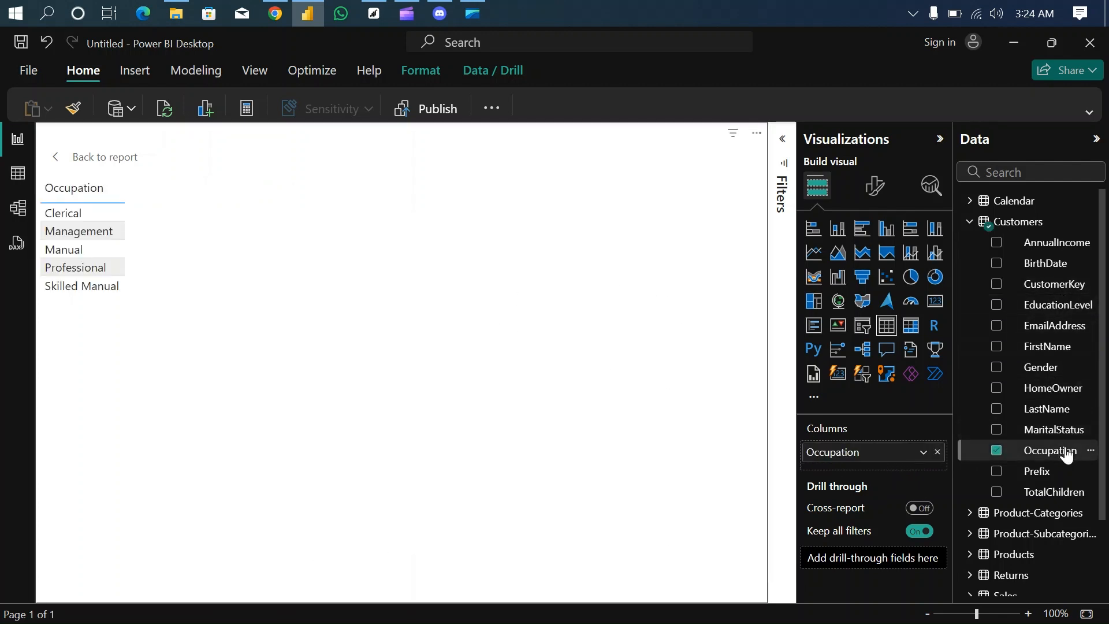
- Add the distinct count of Sales OrderNumber and the sum of OrderQuantity to the occupation table, sorted descending by order count
left_click(969, 222)
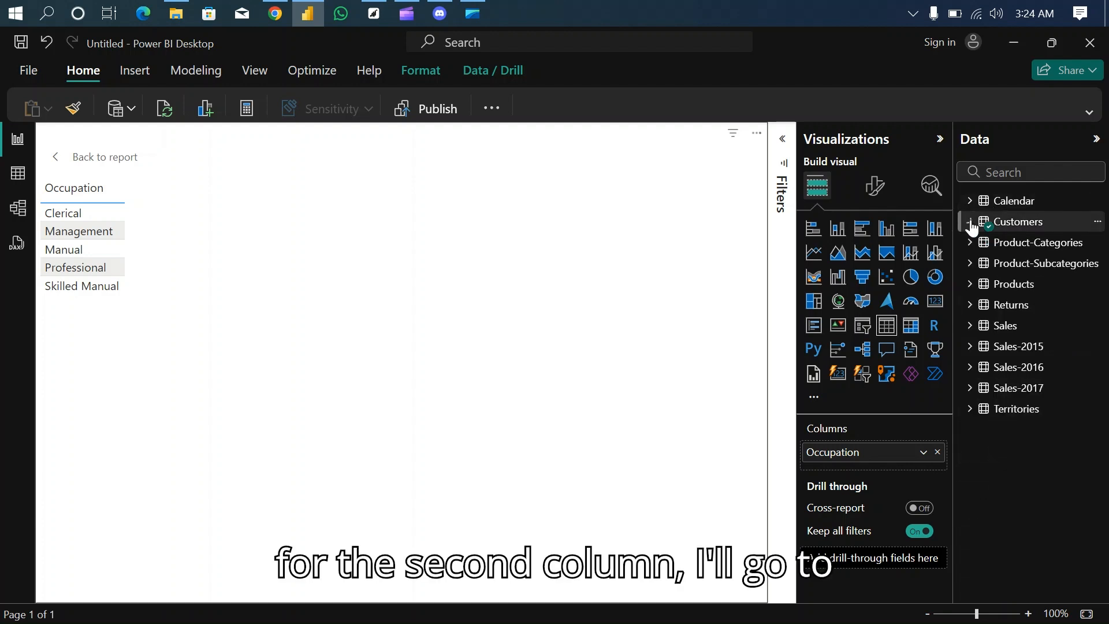
left_click(969, 325)
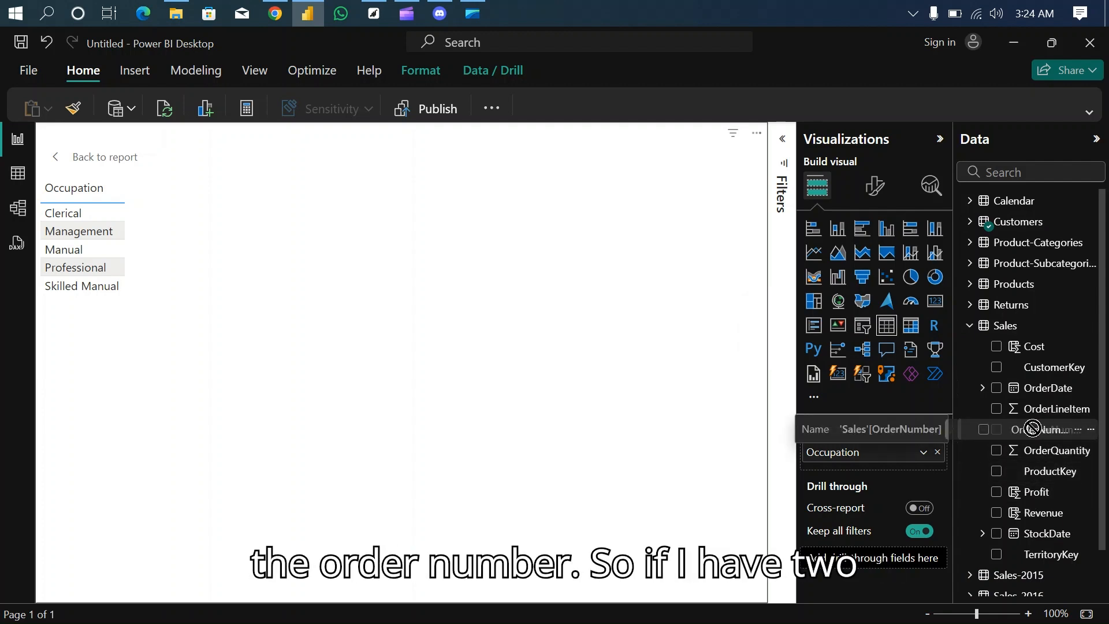
left_click_drag(1052, 432, 894, 463)
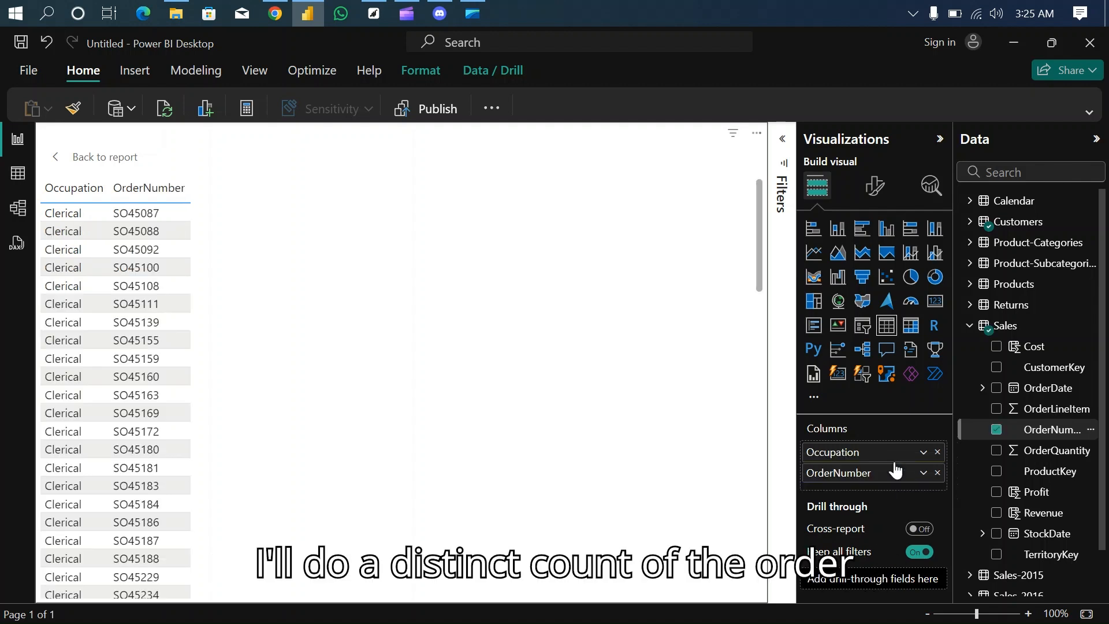
left_click(923, 473)
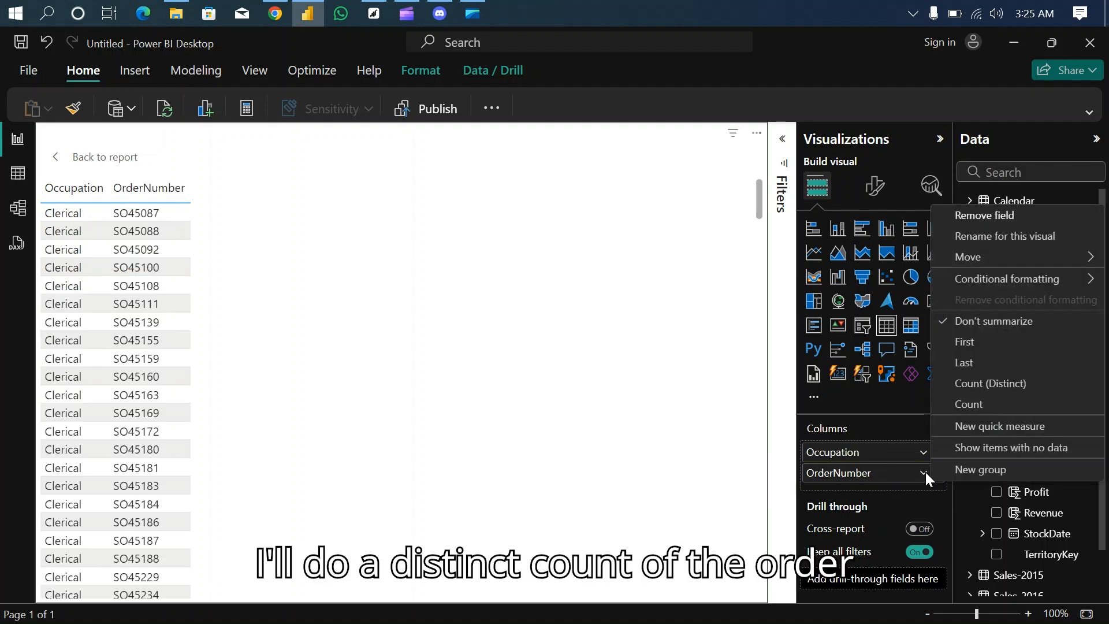
left_click(994, 385)
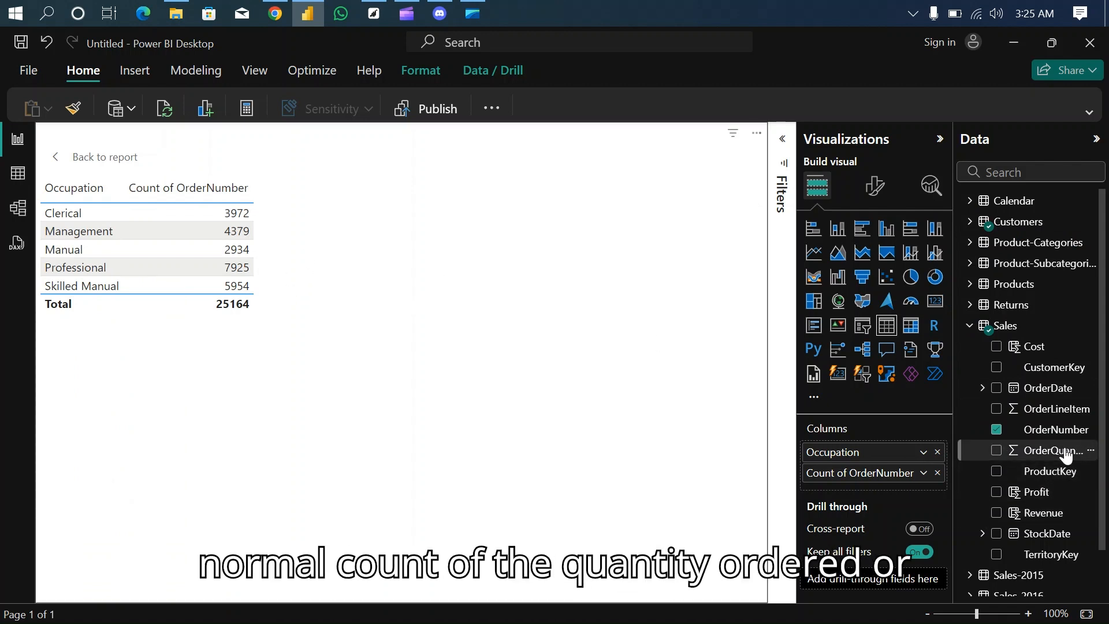
left_click_drag(1065, 455, 910, 485)
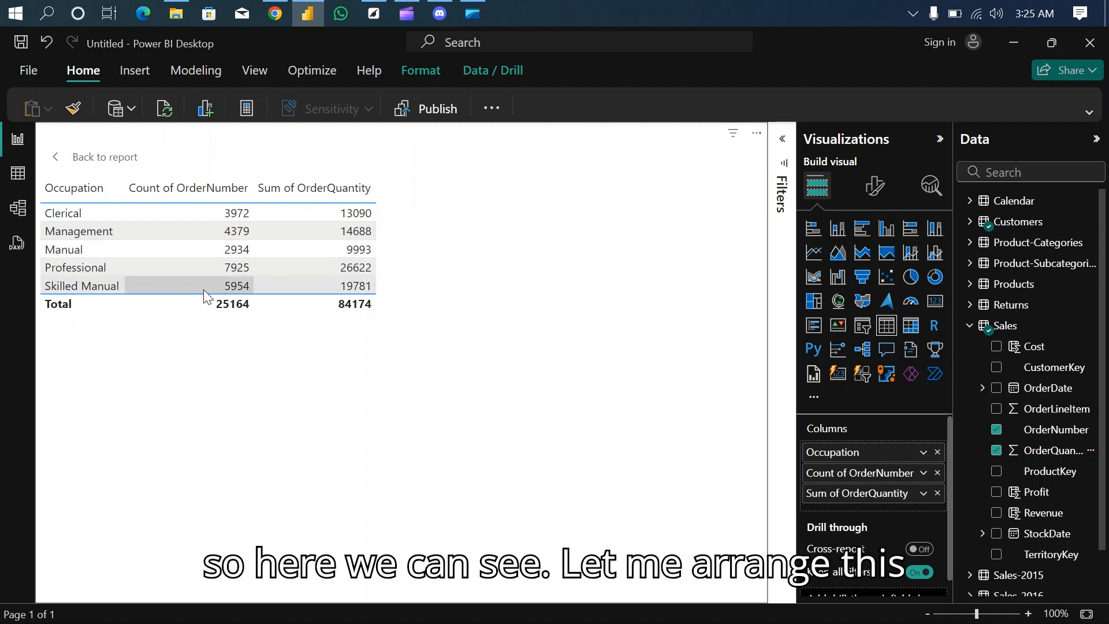
left_click(137, 196)
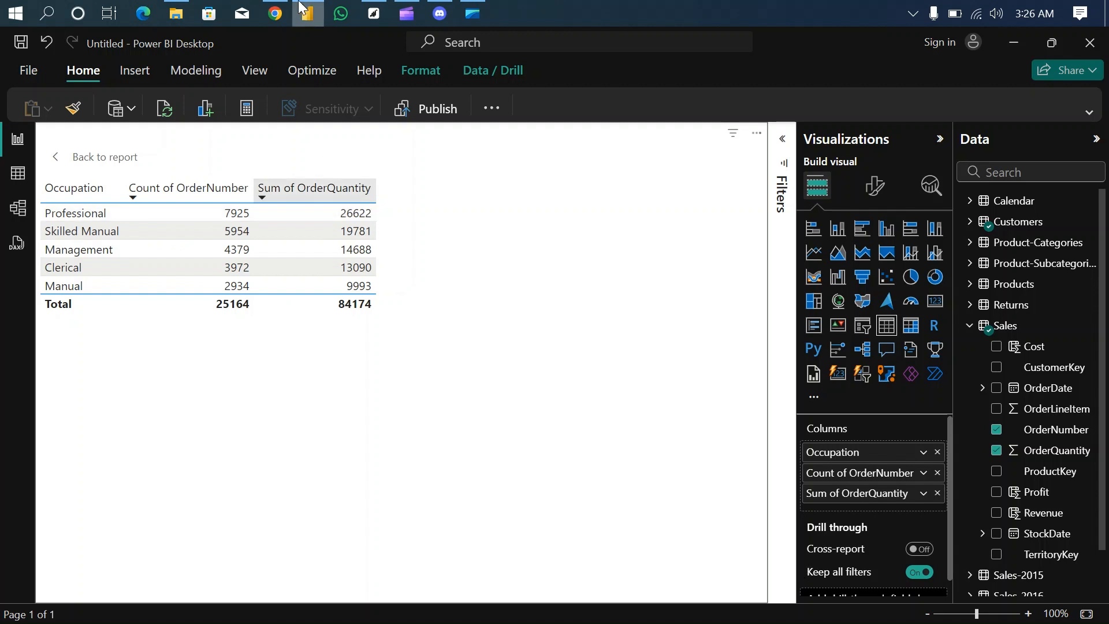
- Recheck the occupation question in the Chrome PDF, then convert the table to a clustered column chart with data labels and return to the report
left_click(276, 14)
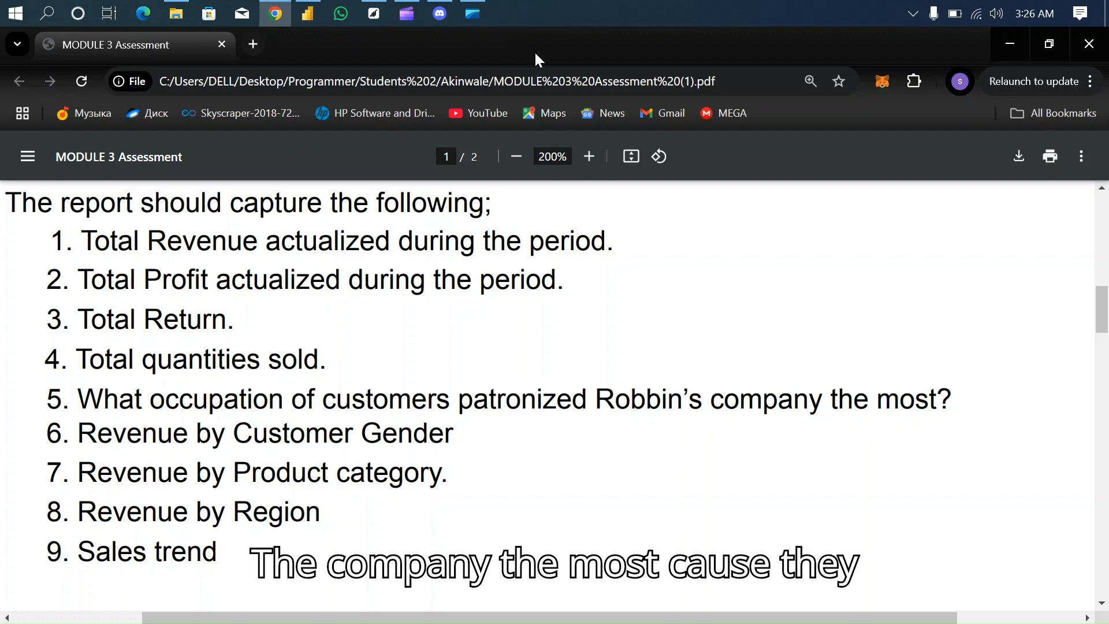
left_click(310, 14)
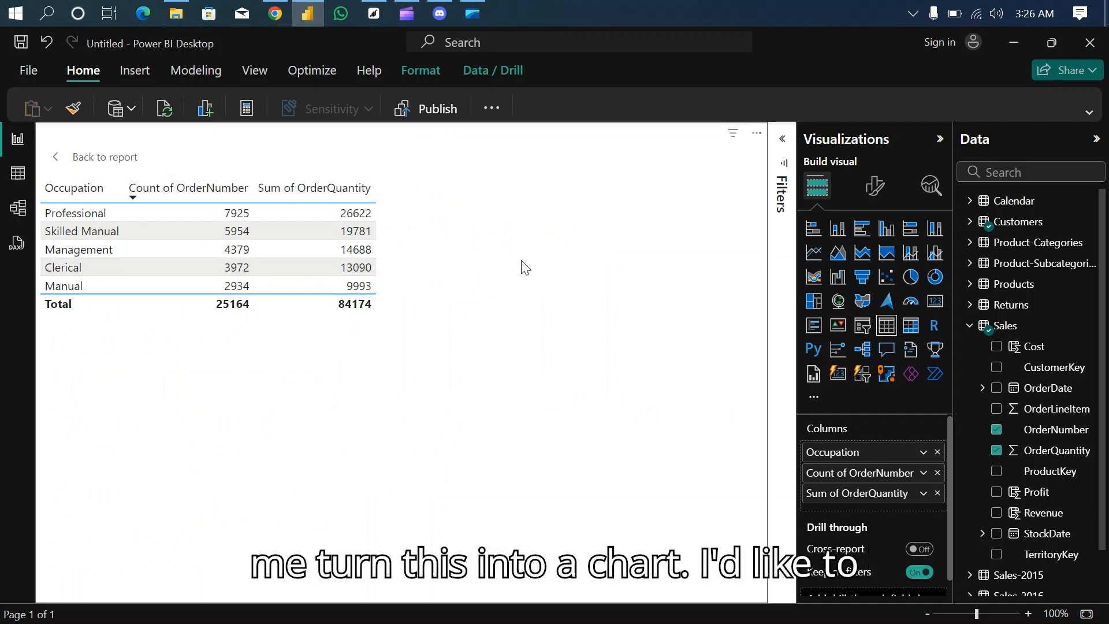
left_click(886, 229)
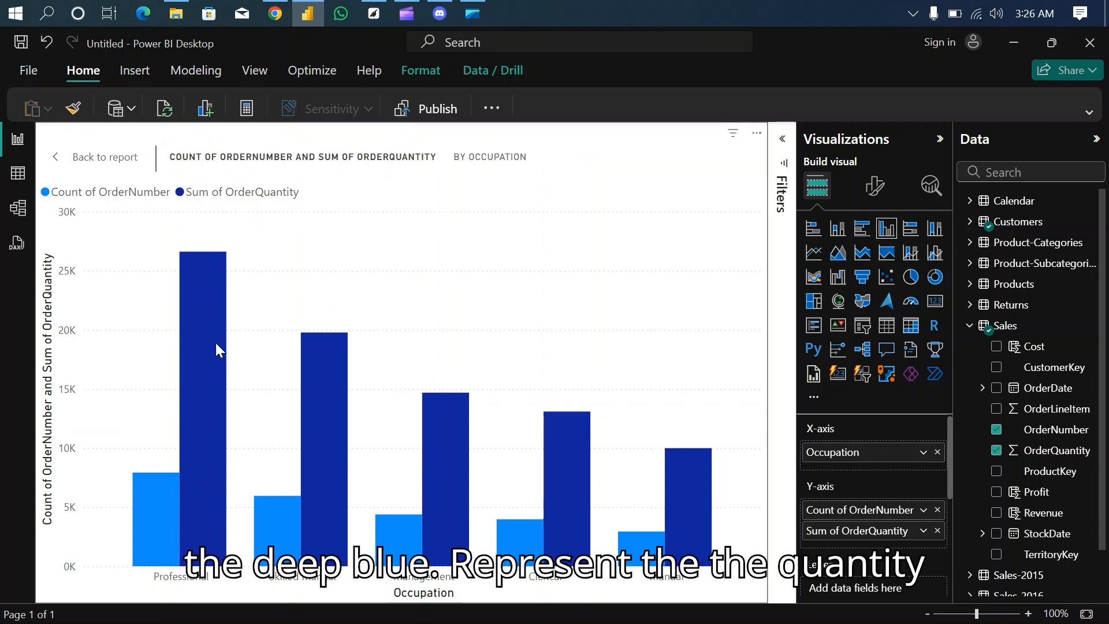
mouse_move(216, 343)
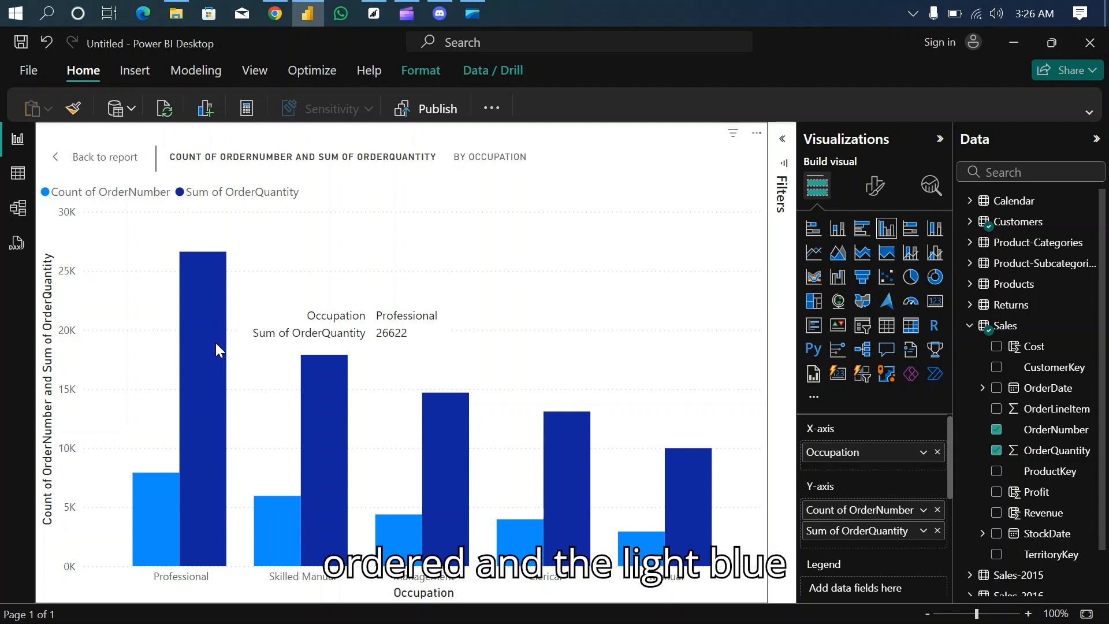
mouse_move(177, 490)
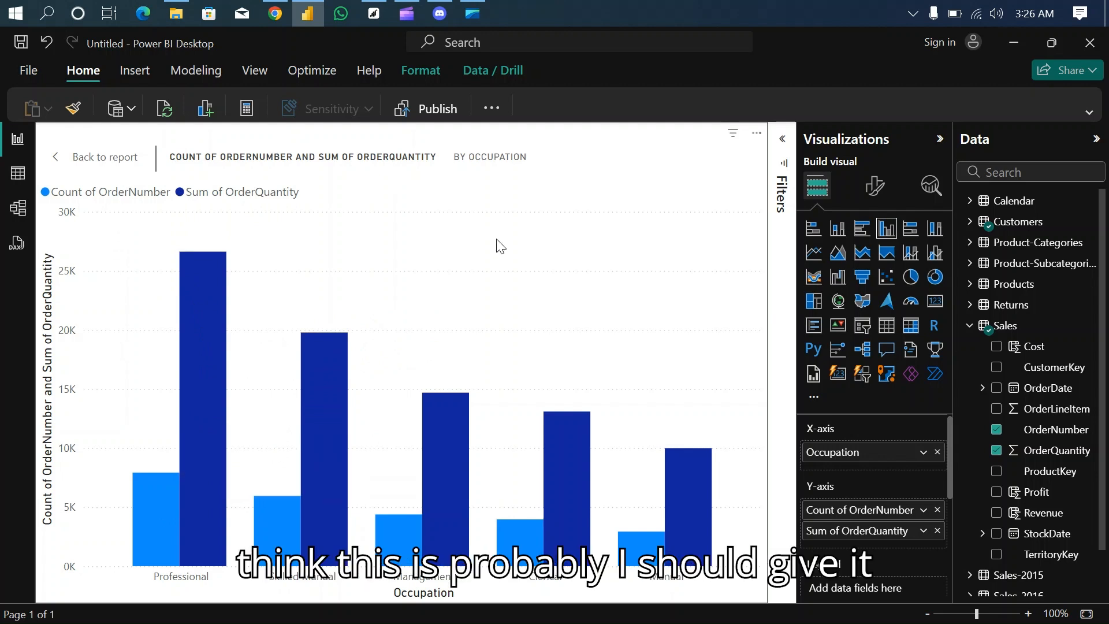
left_click(873, 186)
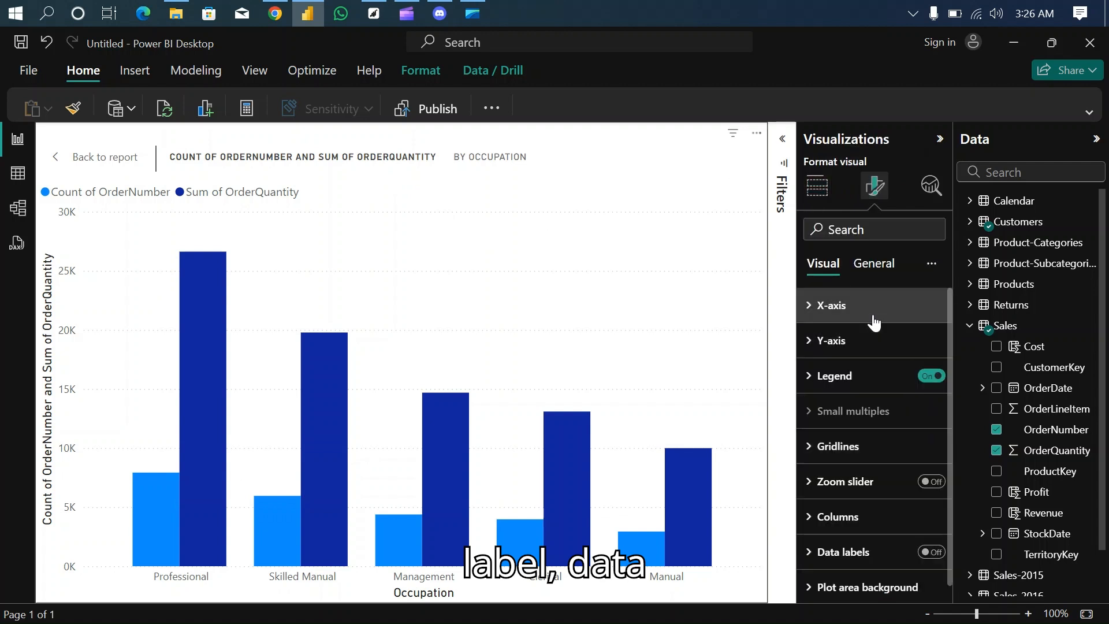
left_click(931, 552)
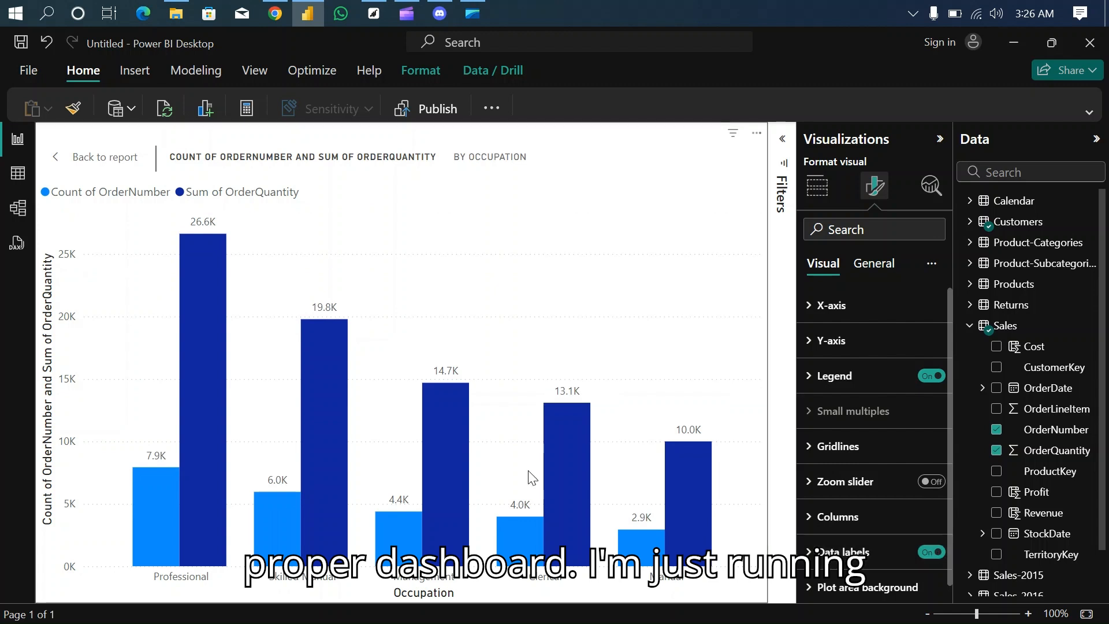
left_click(104, 155)
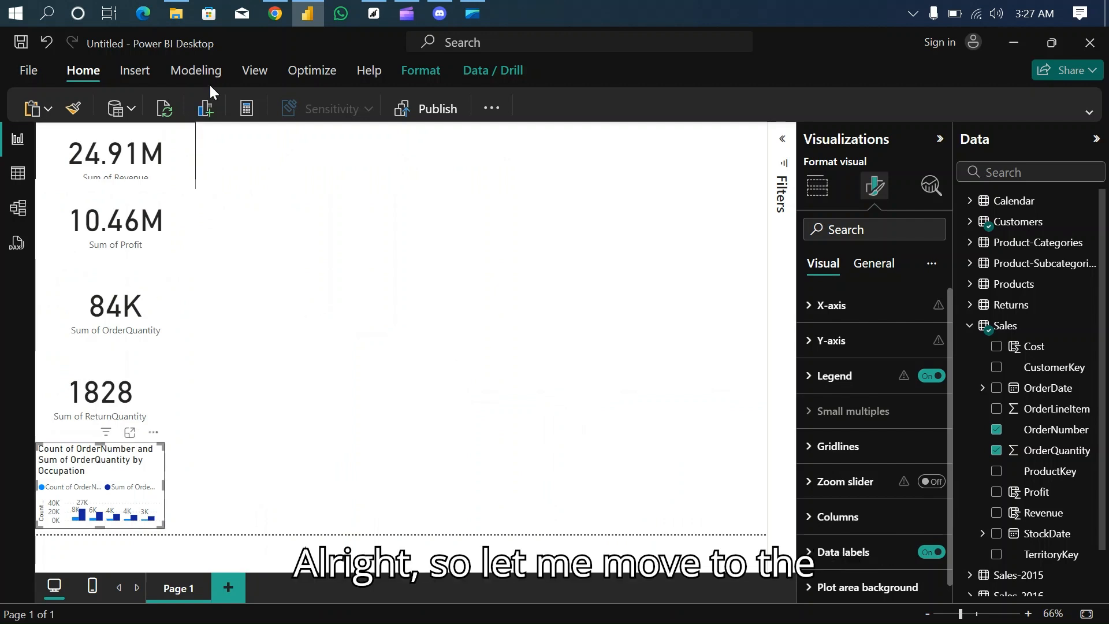
- Check the Revenue by Customer Gender question in the Chrome PDF, then add an empty table visual in Power BI and enlarge it
left_click(275, 14)
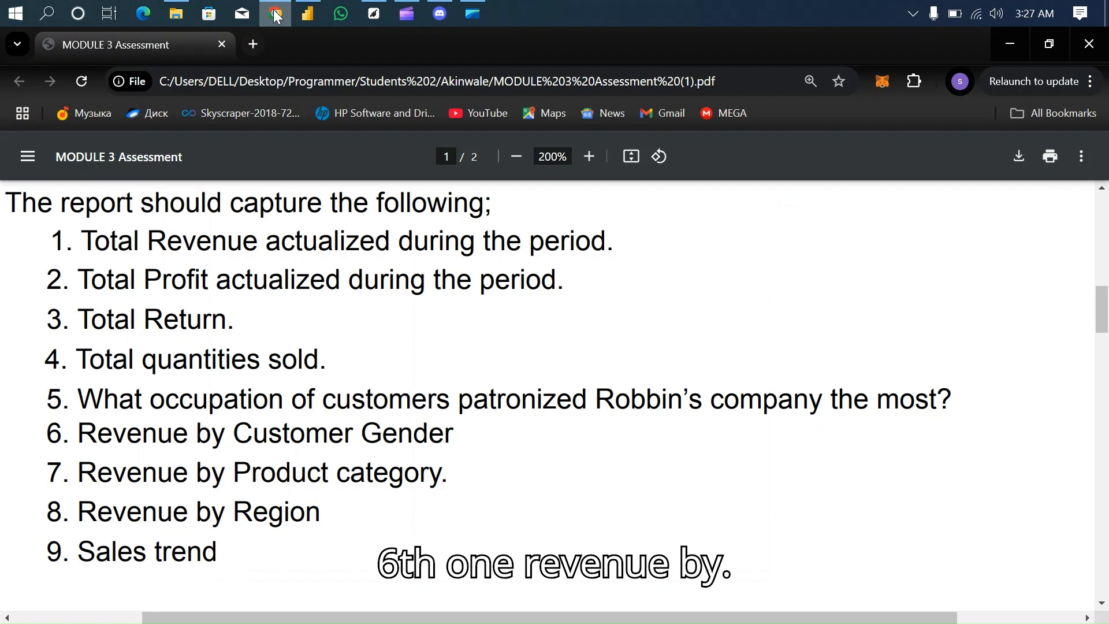
left_click(311, 11)
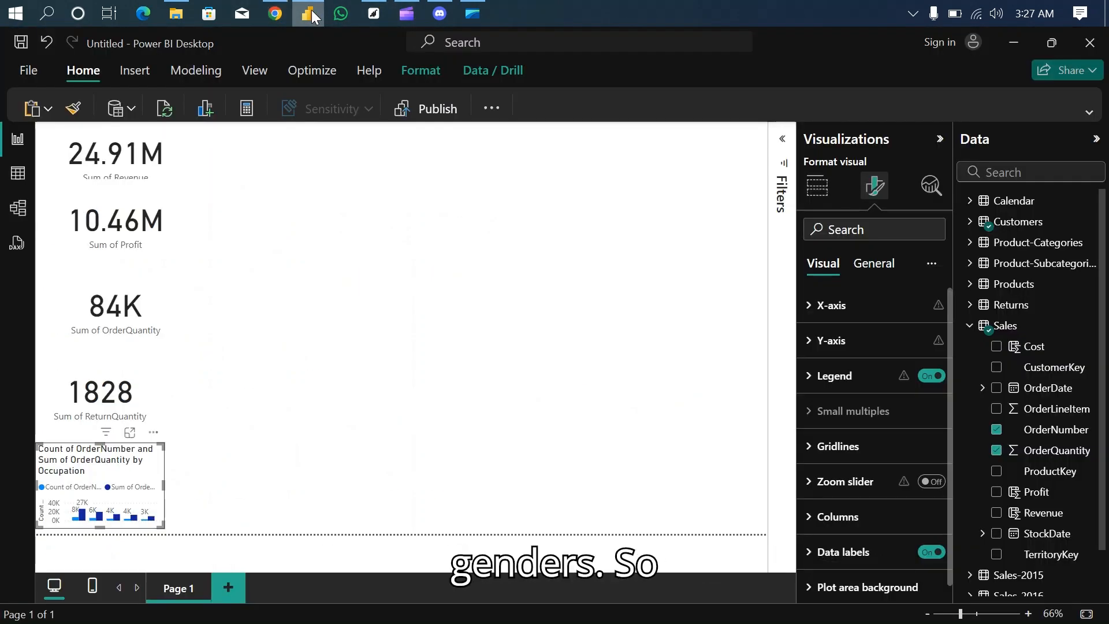
left_click(352, 245)
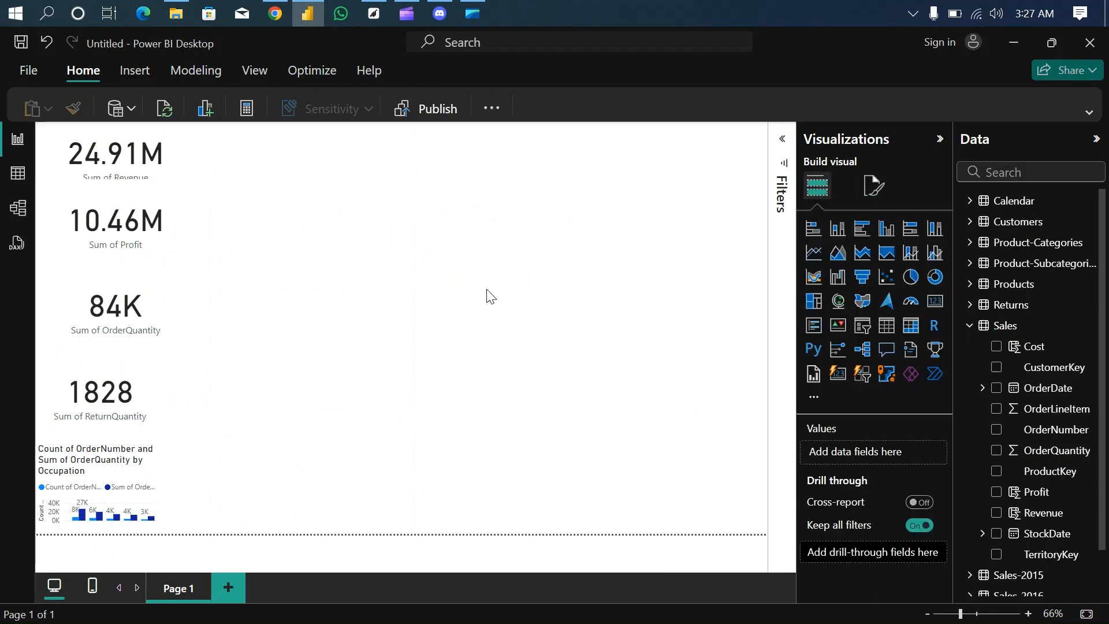
left_click(969, 325)
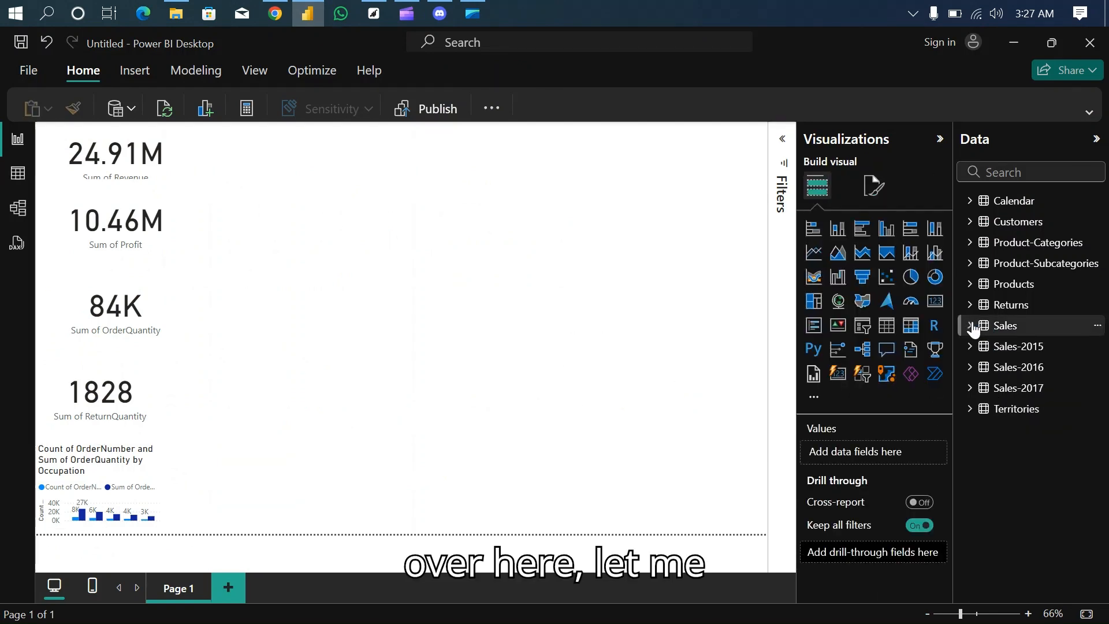
left_click(890, 326)
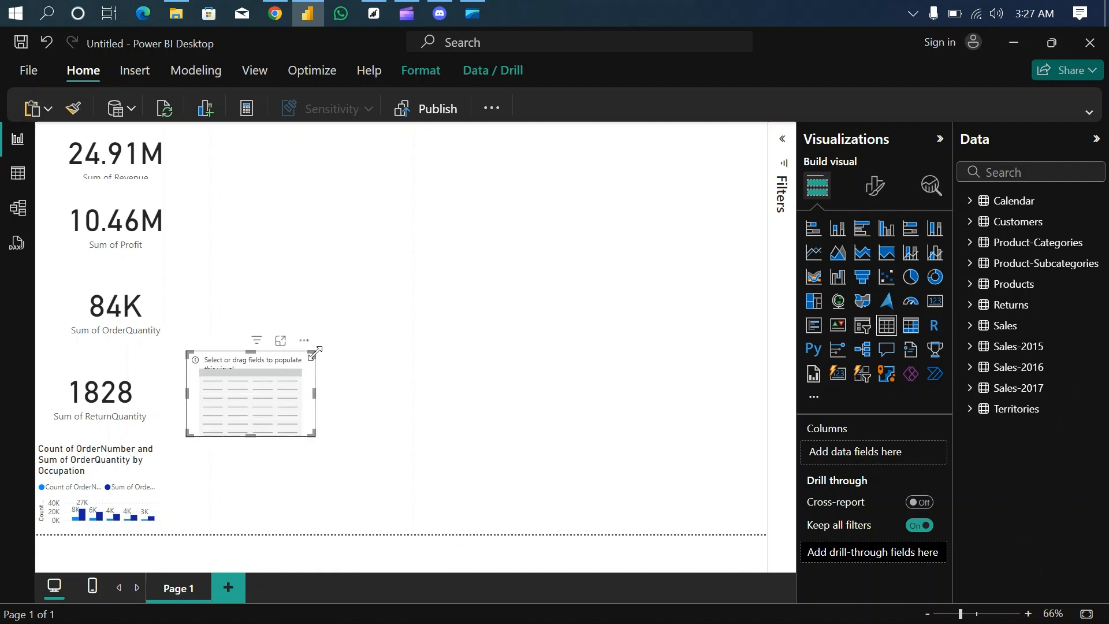
left_click_drag(315, 351, 449, 254)
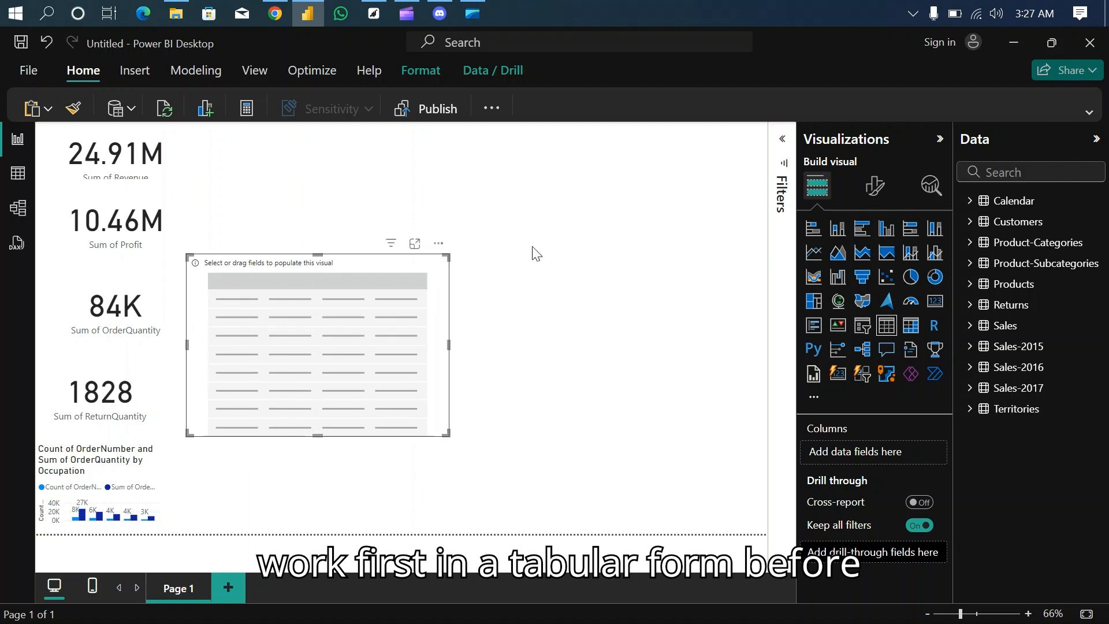
- Fill the new table with the Customers table's Gender and the Sales table's Revenue, and open it in focus mode
left_click(970, 326)
left_click(970, 326)
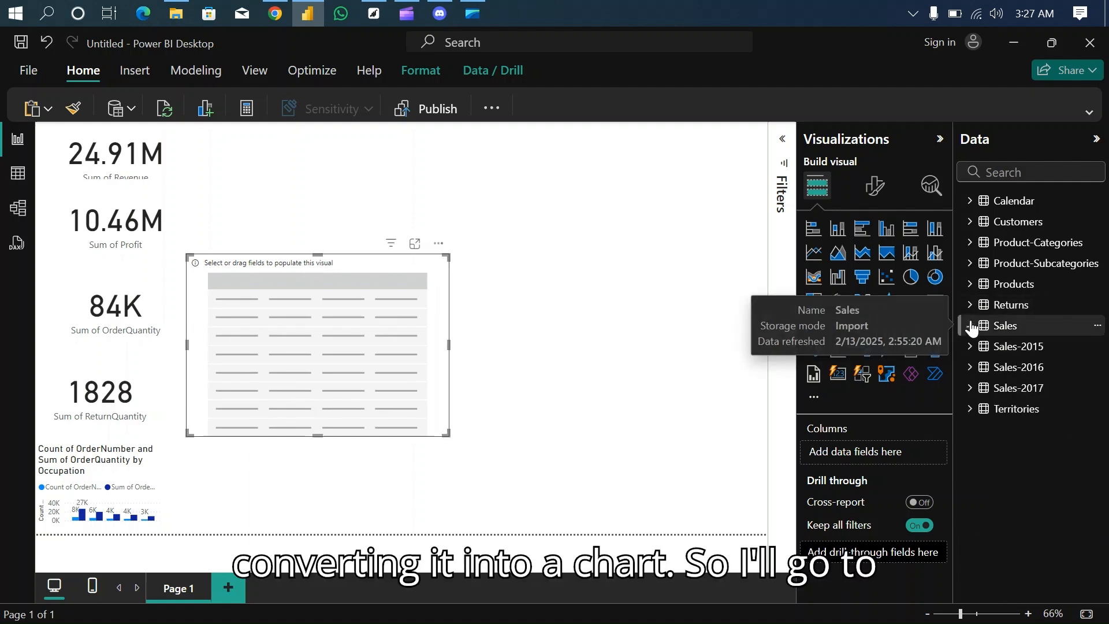
left_click(970, 222)
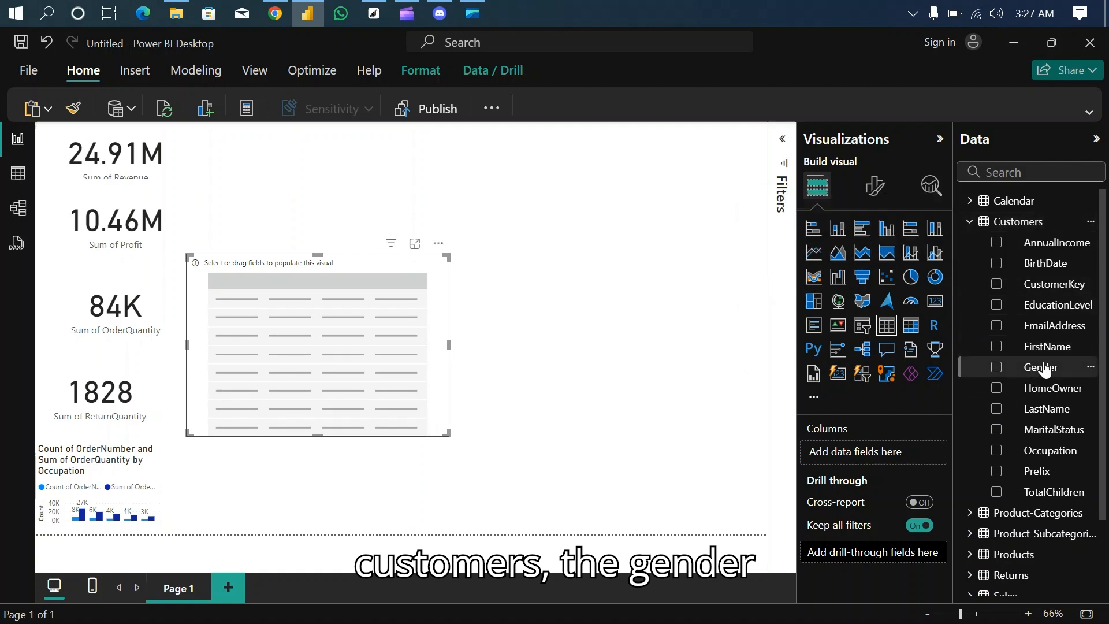
left_click_drag(1040, 370, 888, 447)
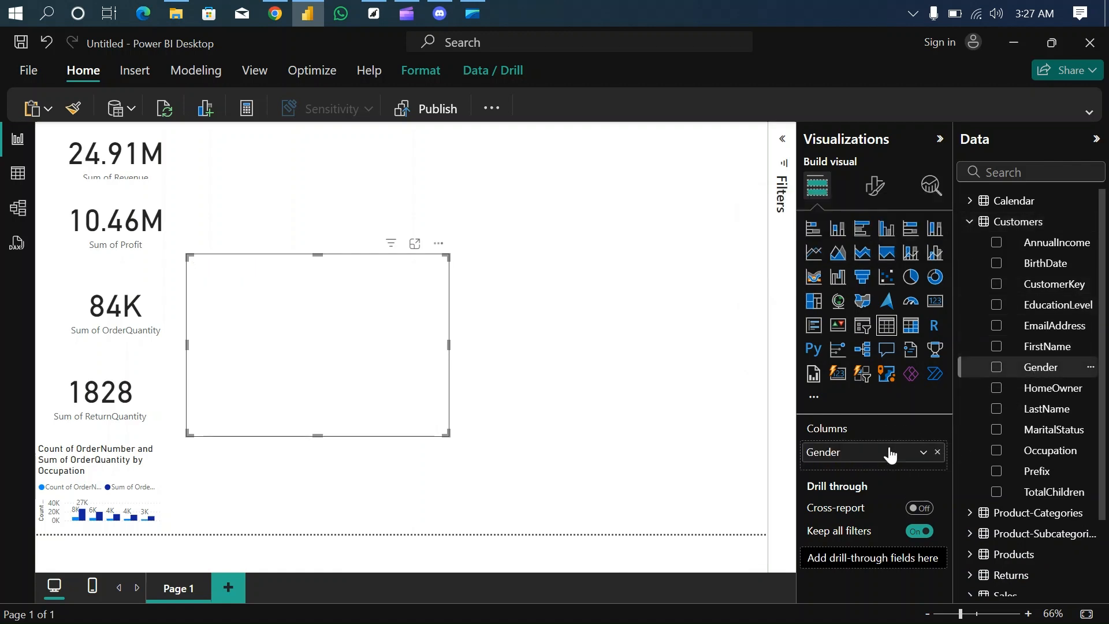
left_click(970, 223)
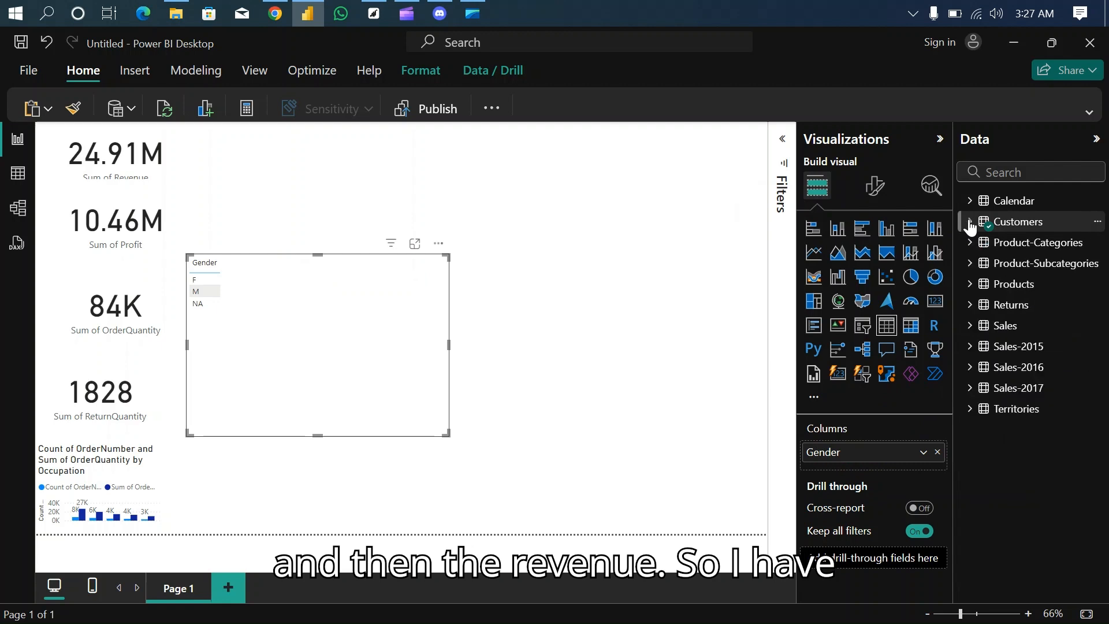
left_click(969, 326)
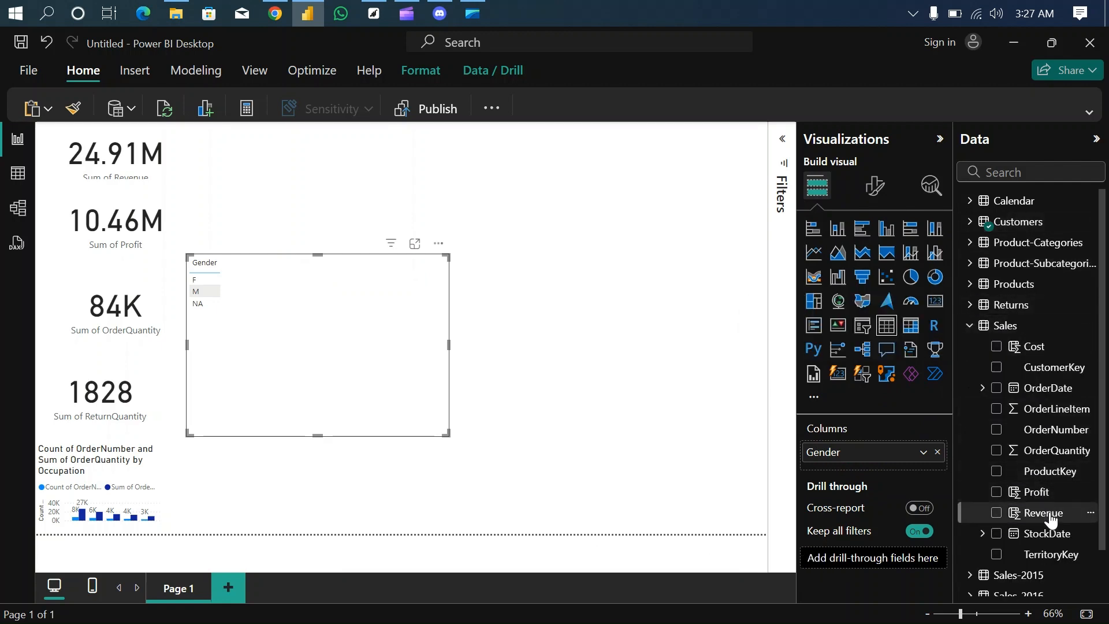
left_click_drag(1049, 516, 899, 466)
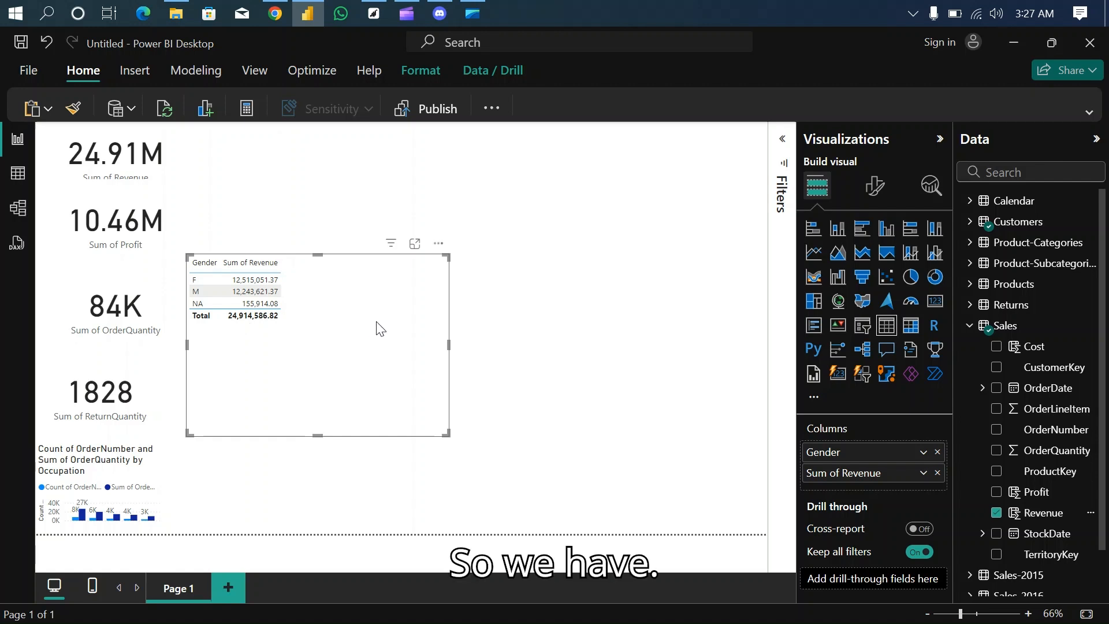
left_click(415, 244)
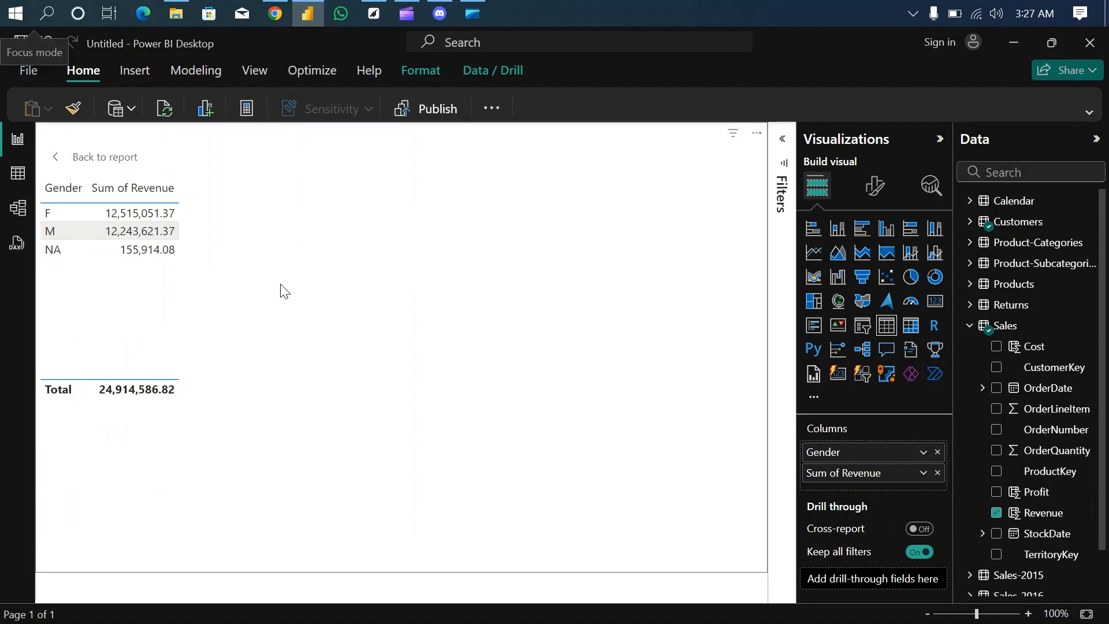
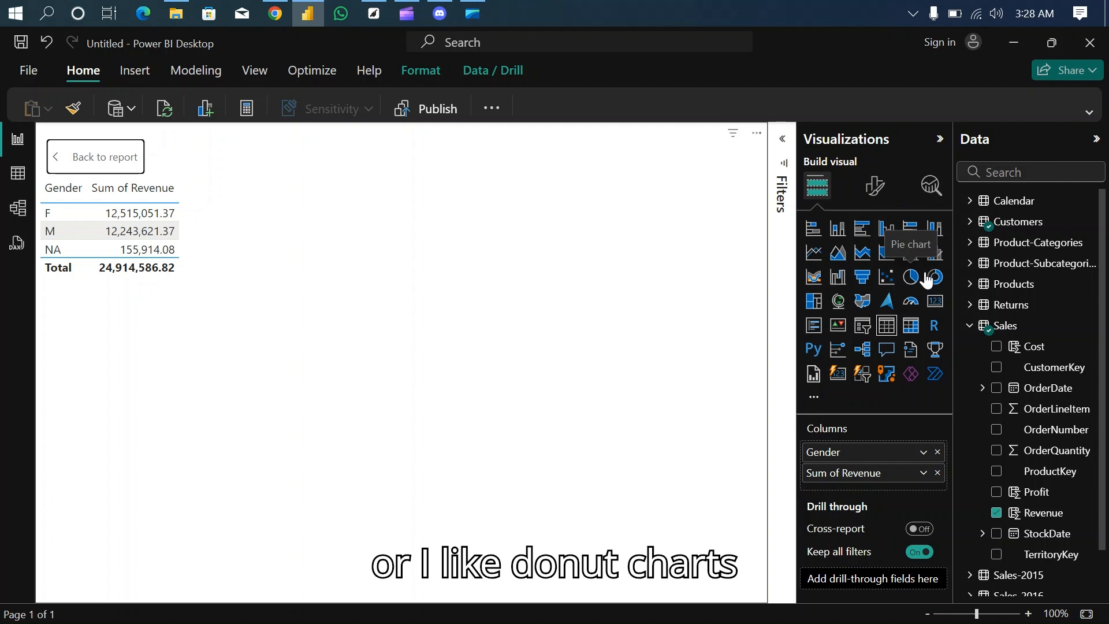
- Convert the gender revenue table to a donut chart, then return to the report and move the chart up beside the cards
left_click(935, 278)
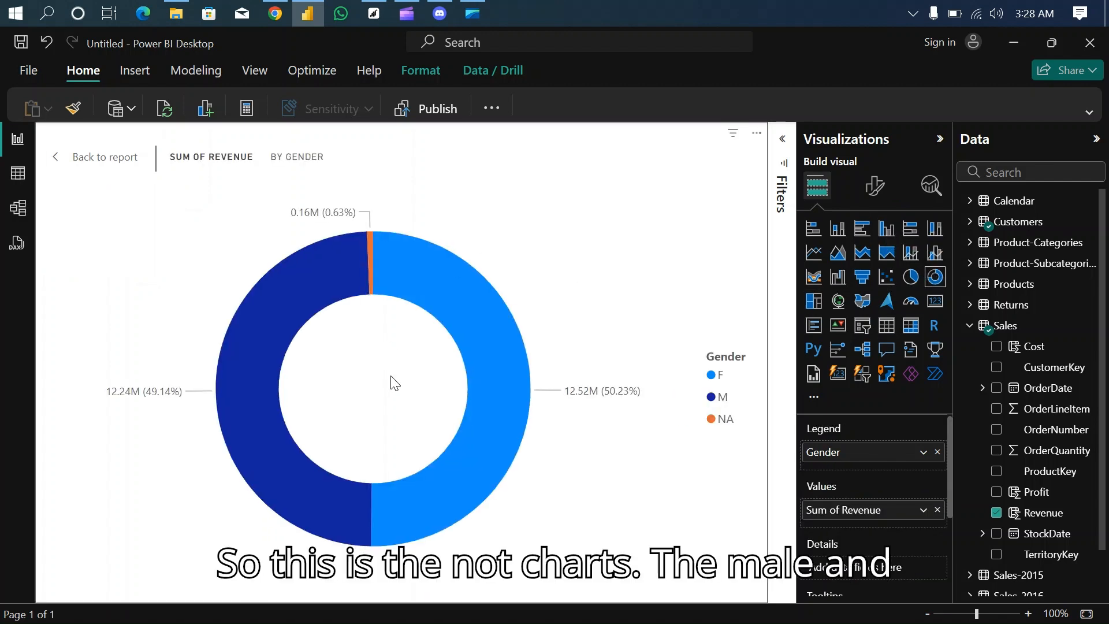
mouse_move(464, 360)
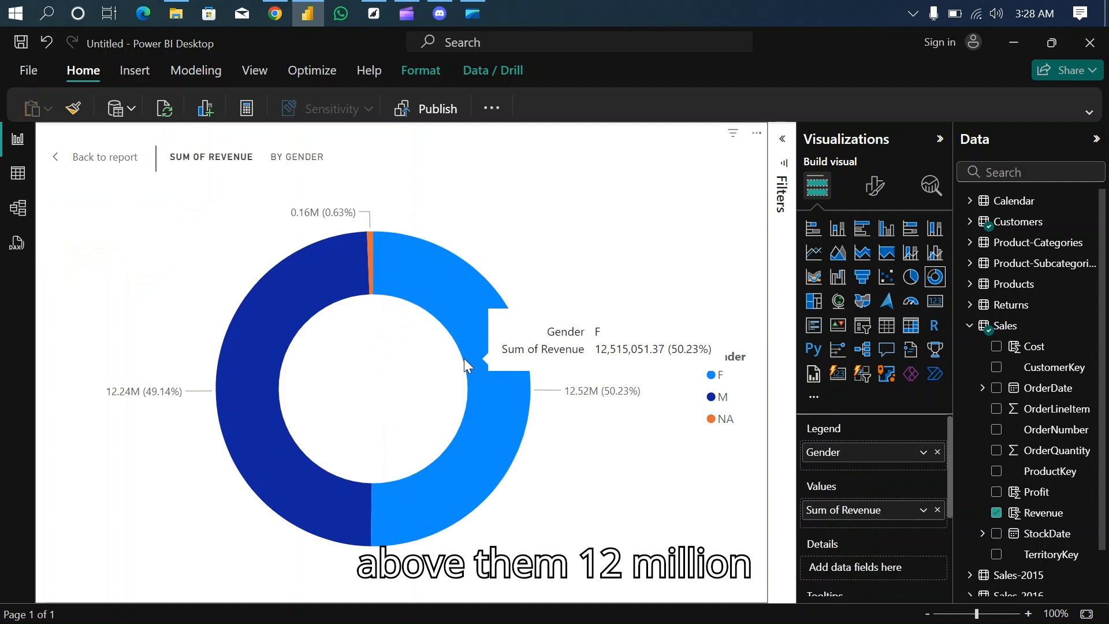
left_click(98, 158)
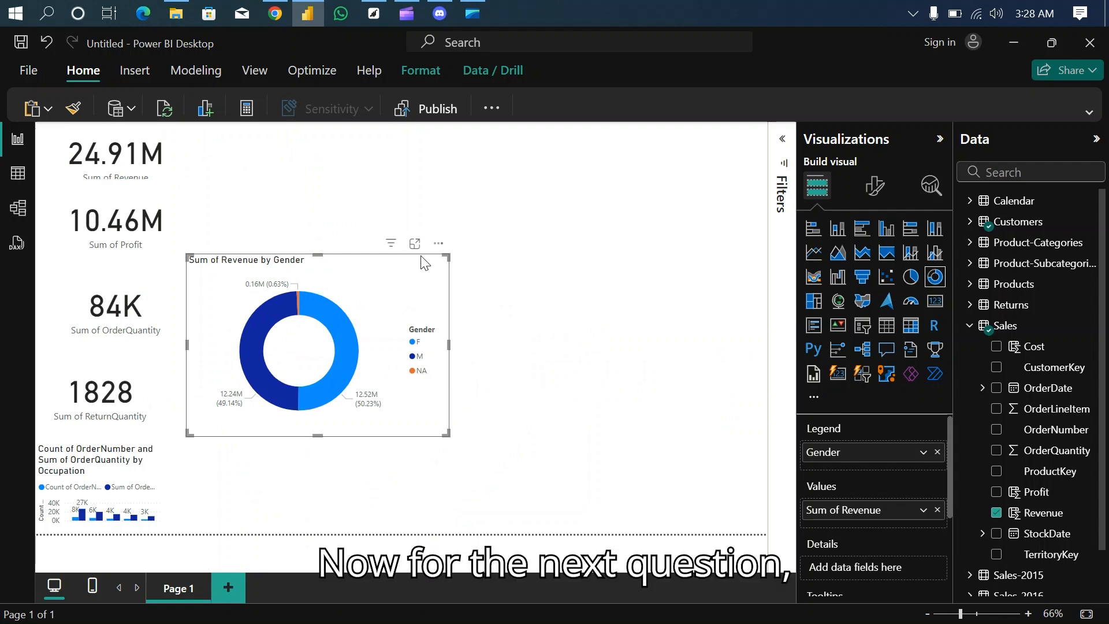
left_click_drag(421, 258, 398, 167)
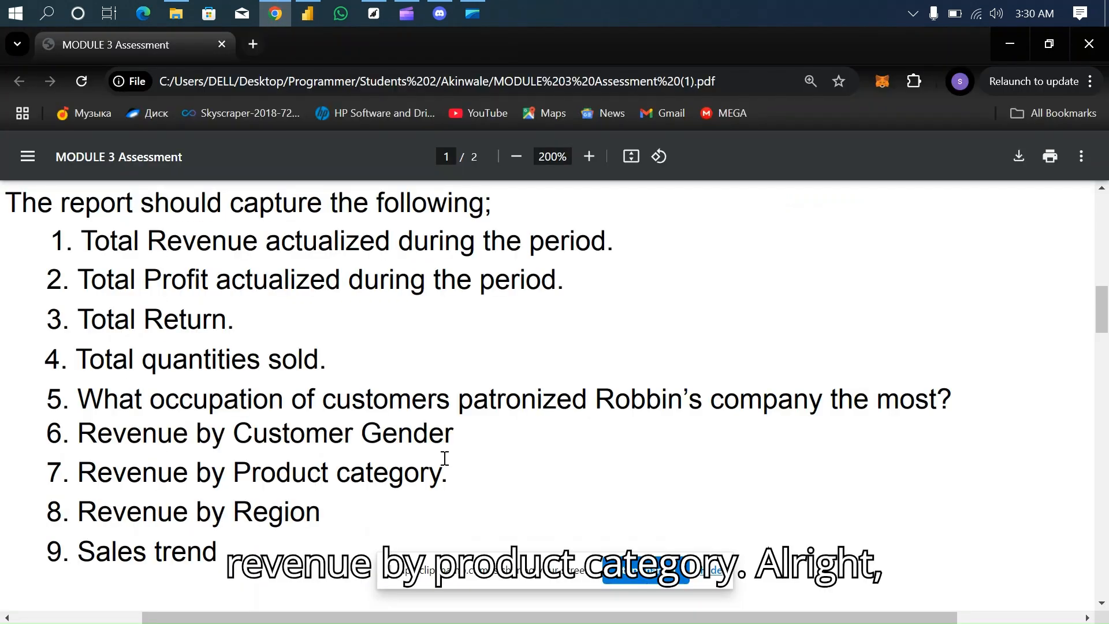
- Back in Power BI, enlarge the new table visual and fill it with Product-Categories CategoryName and Sales Revenue
left_click(309, 13)
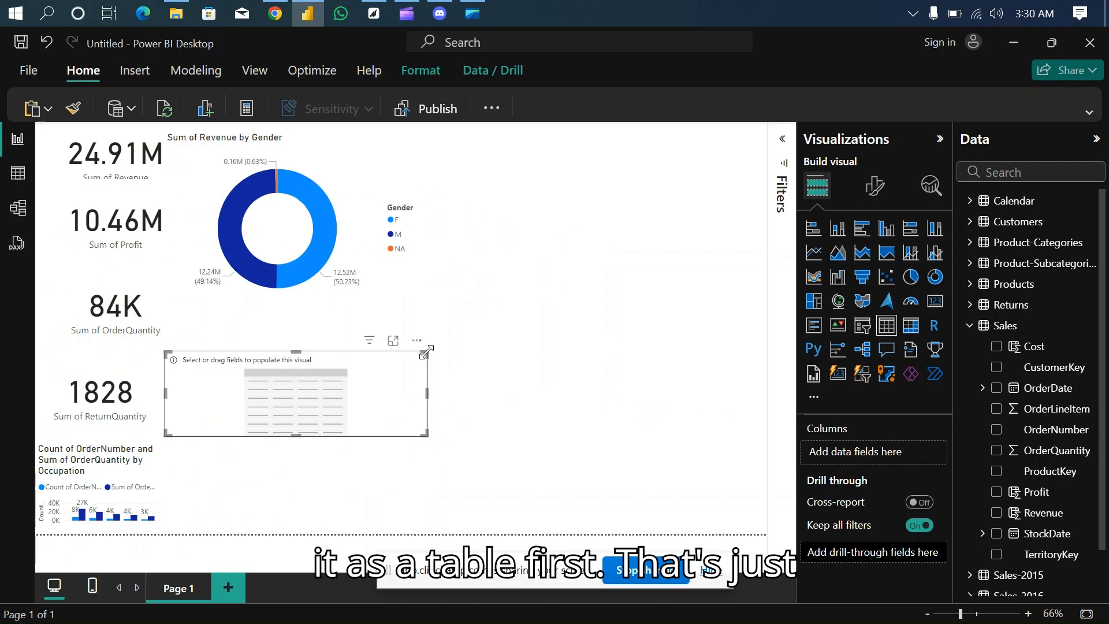
left_click_drag(428, 350, 470, 230)
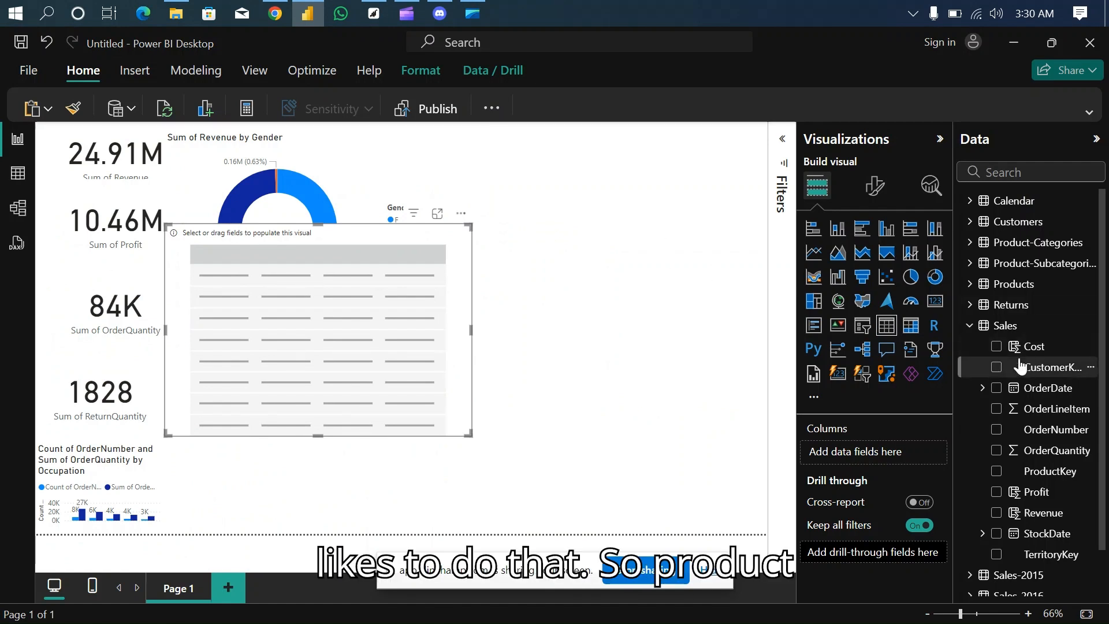
left_click(972, 326)
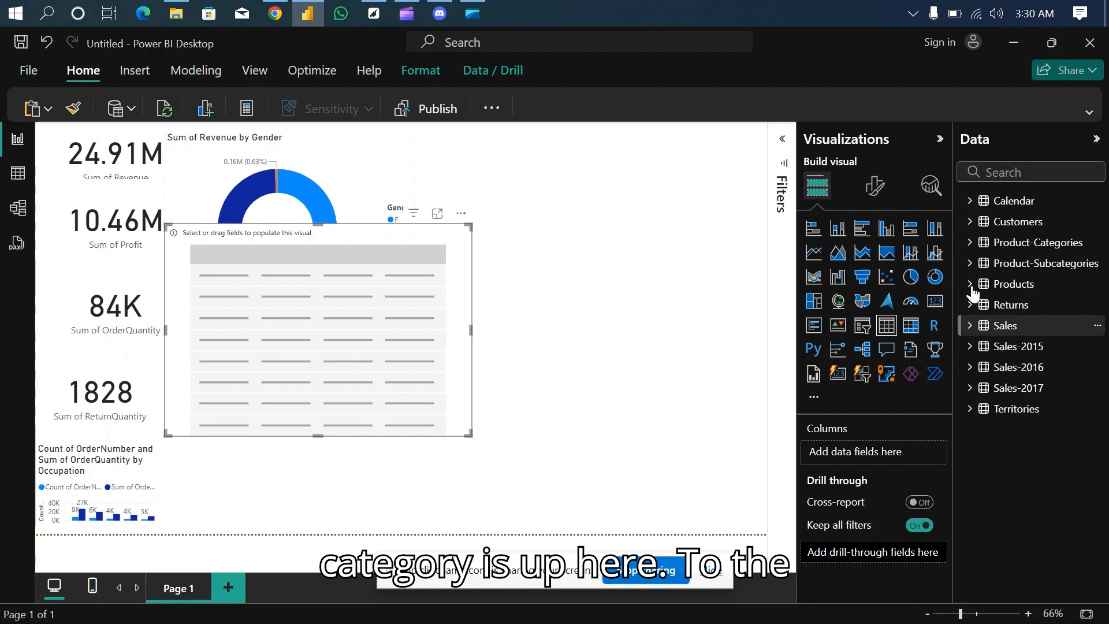
left_click(970, 243)
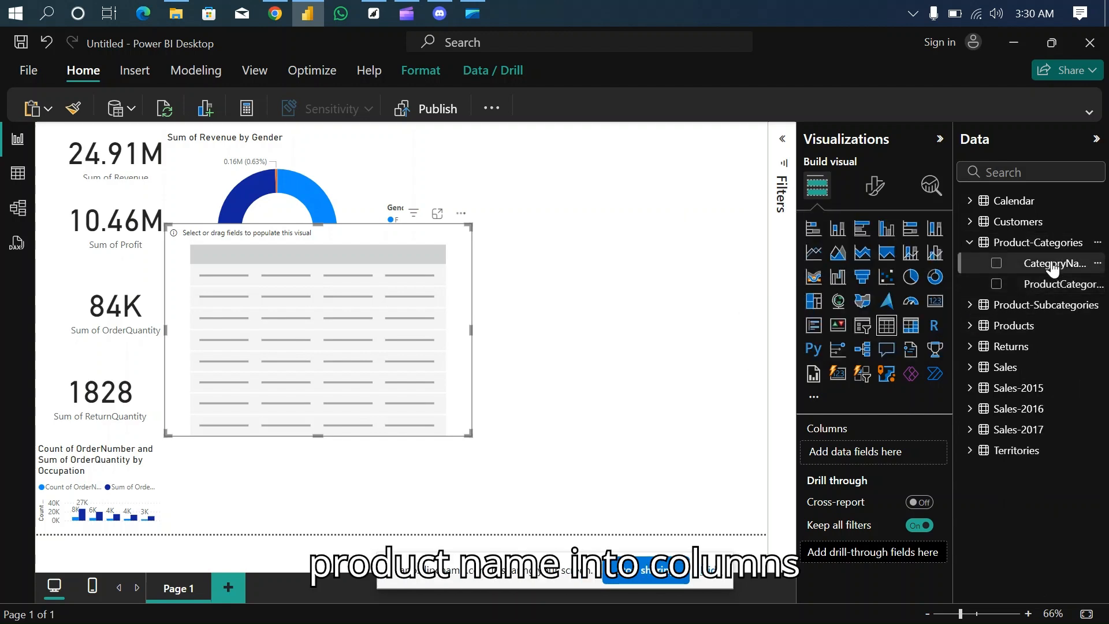
left_click_drag(1048, 265, 890, 451)
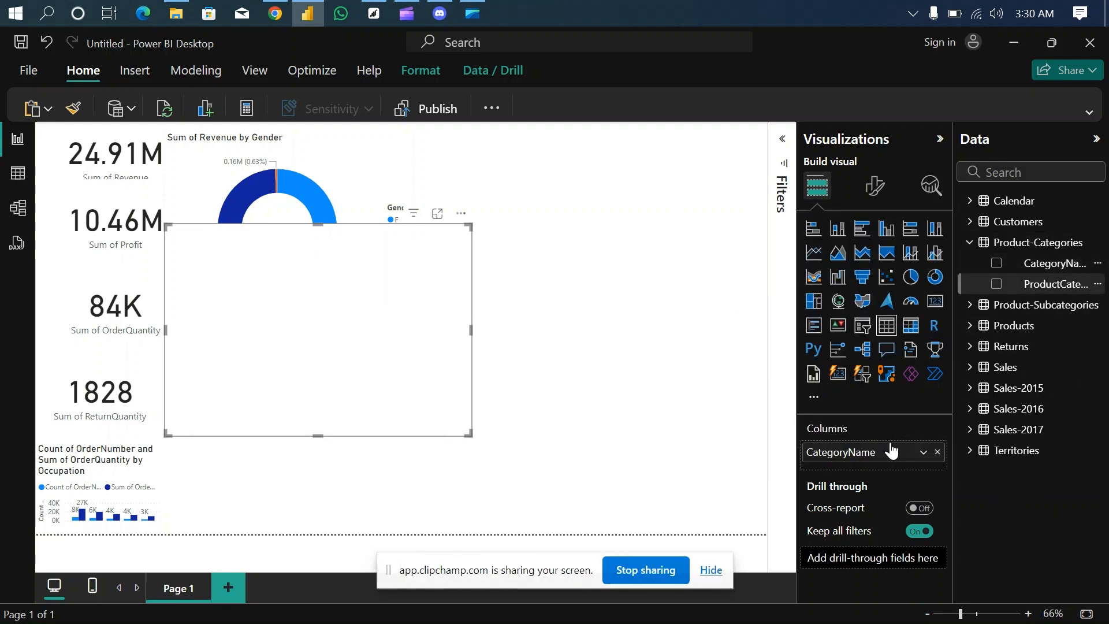
left_click(971, 367)
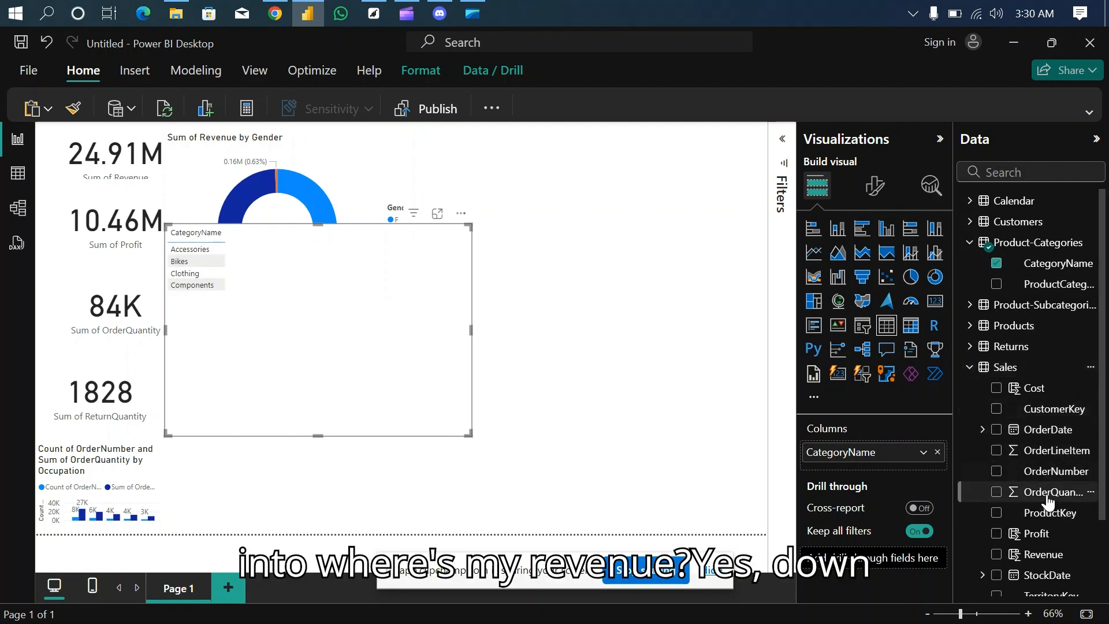
left_click(997, 554)
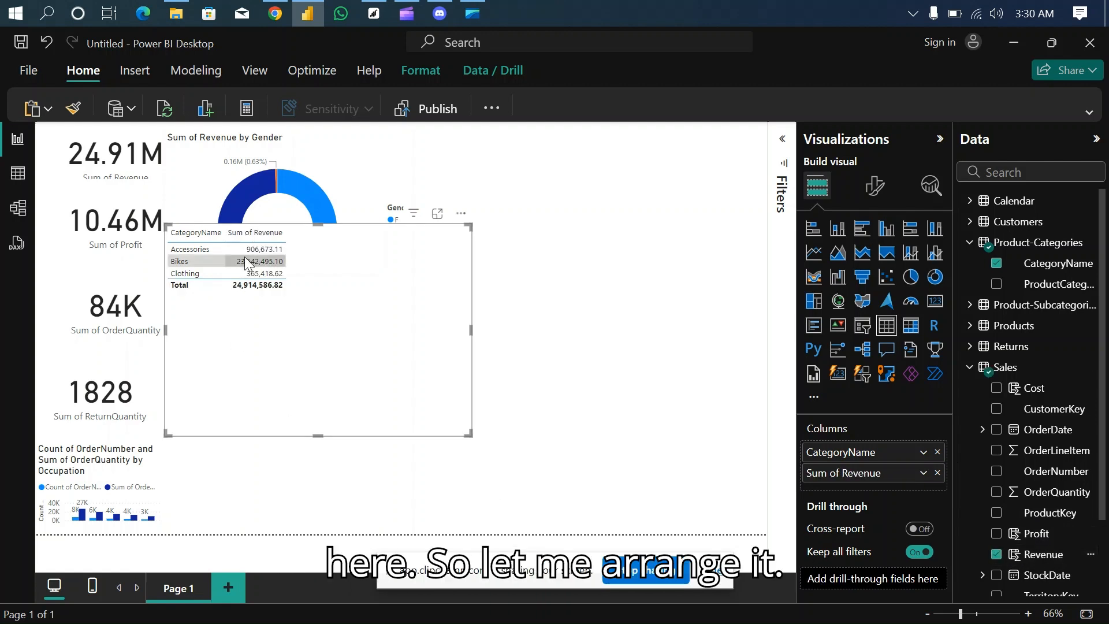
- Convert the category table, sorted by descending revenue, to a pie chart and place it to the right of the gender donut chart
left_click(236, 233)
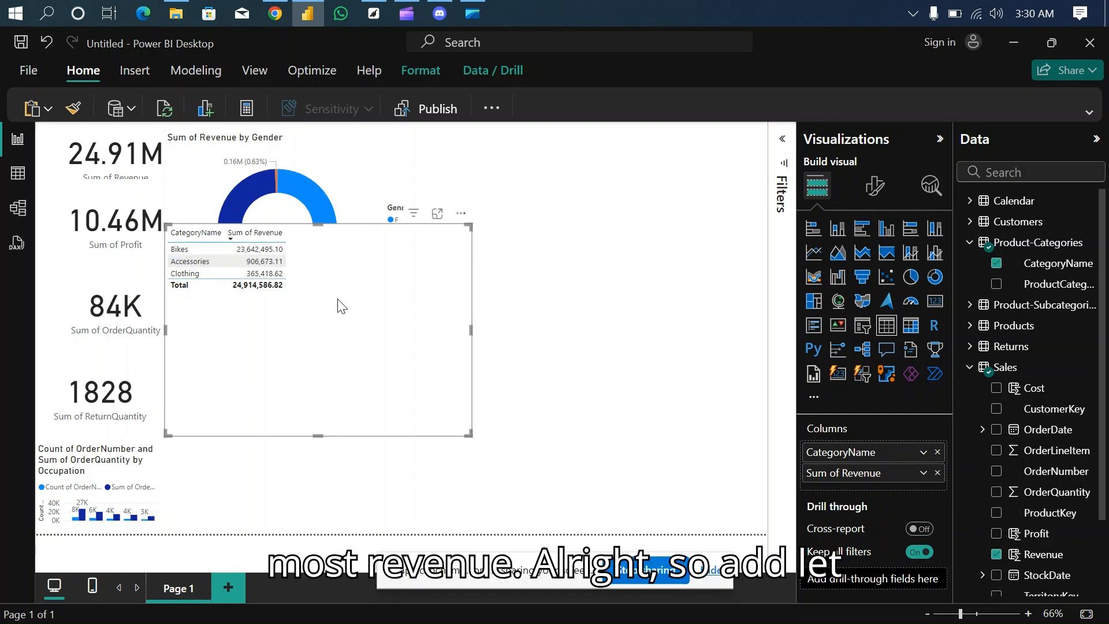
left_click(911, 278)
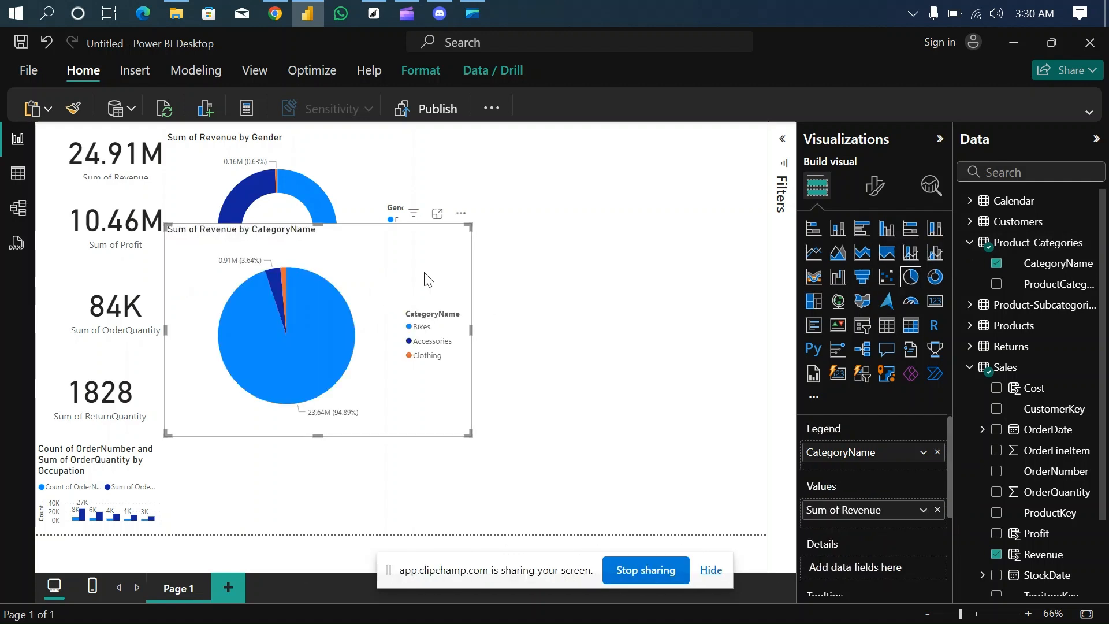
left_click_drag(427, 280, 733, 205)
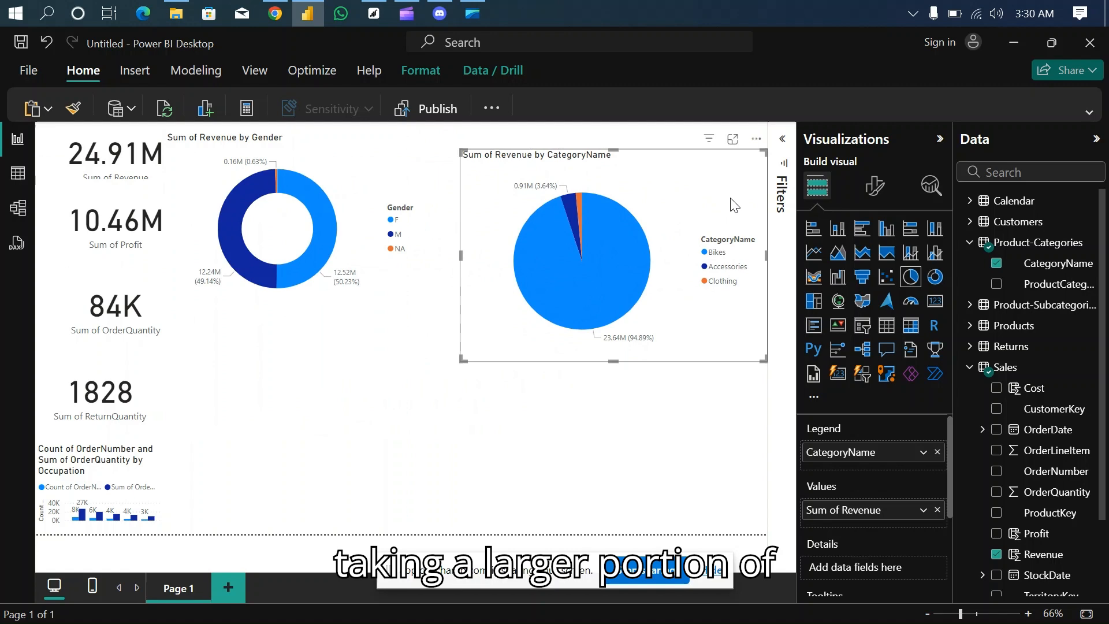
- Check the Revenue by Region question in the Chrome PDF, then add an empty table visual below the donut chart in Power BI
left_click(275, 14)
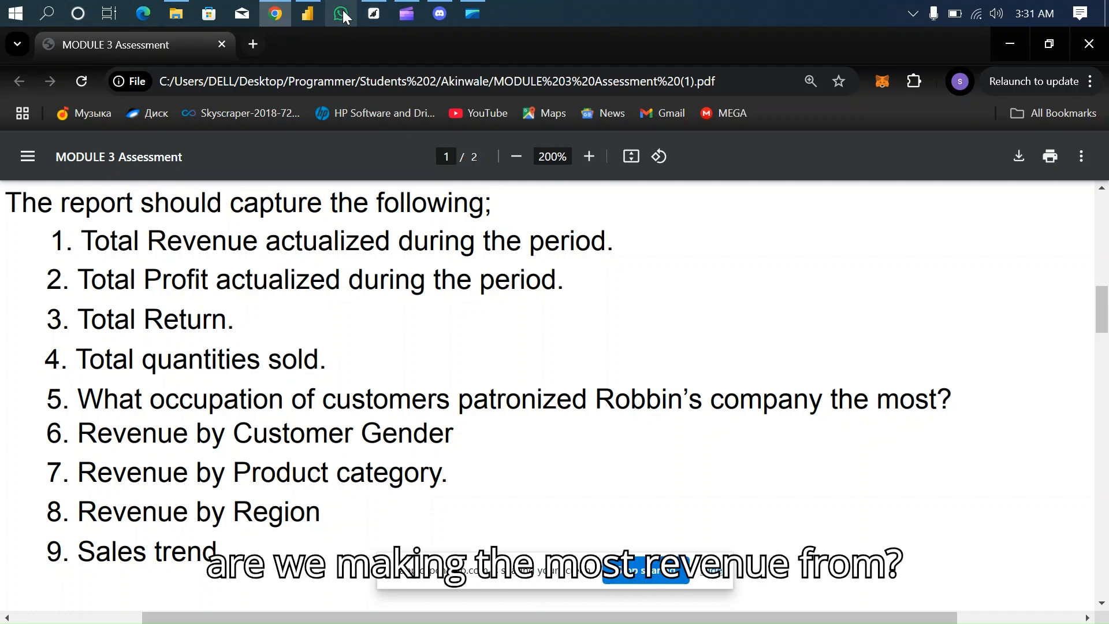
left_click(318, 13)
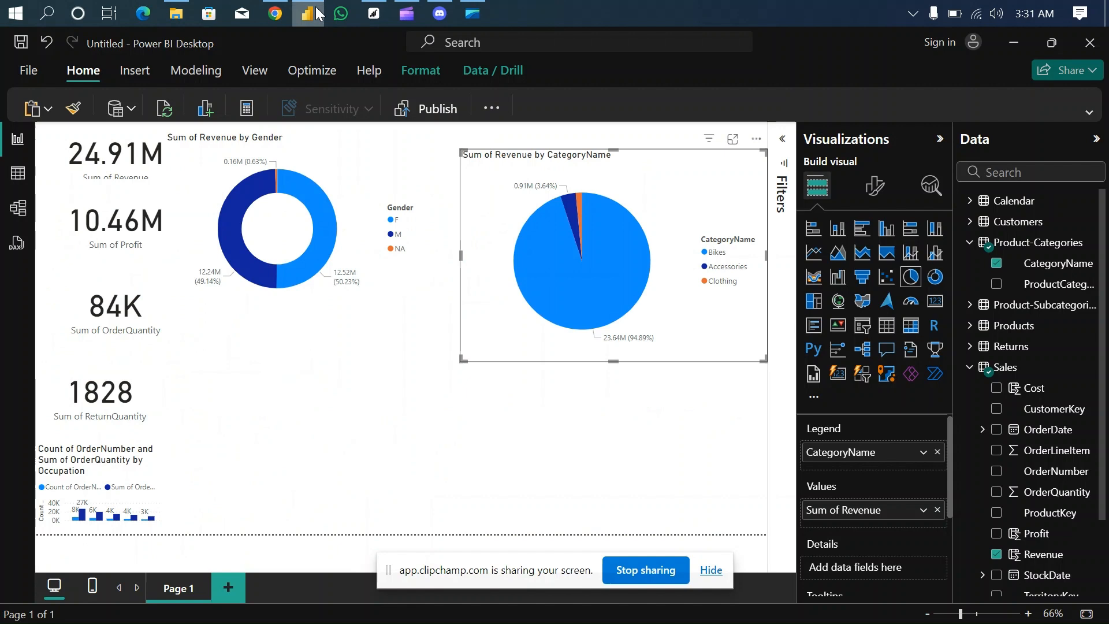
left_click(317, 382)
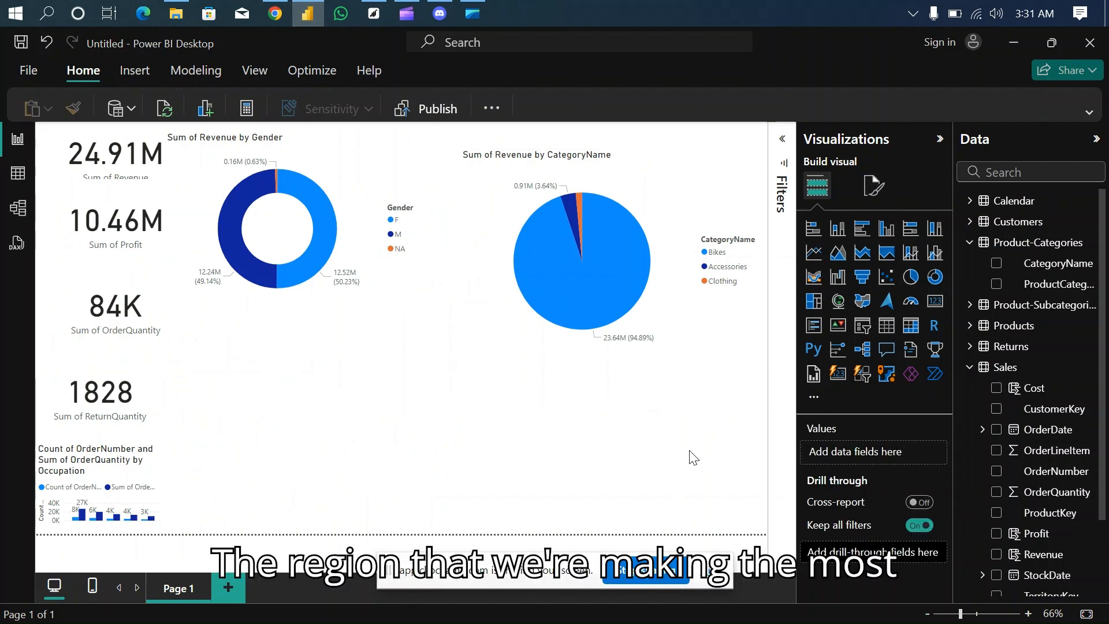
left_click(888, 327)
- Fill the new table with the Territories table's Region and the Sales table's Revenue
scroll(1039, 421, "down", 3)
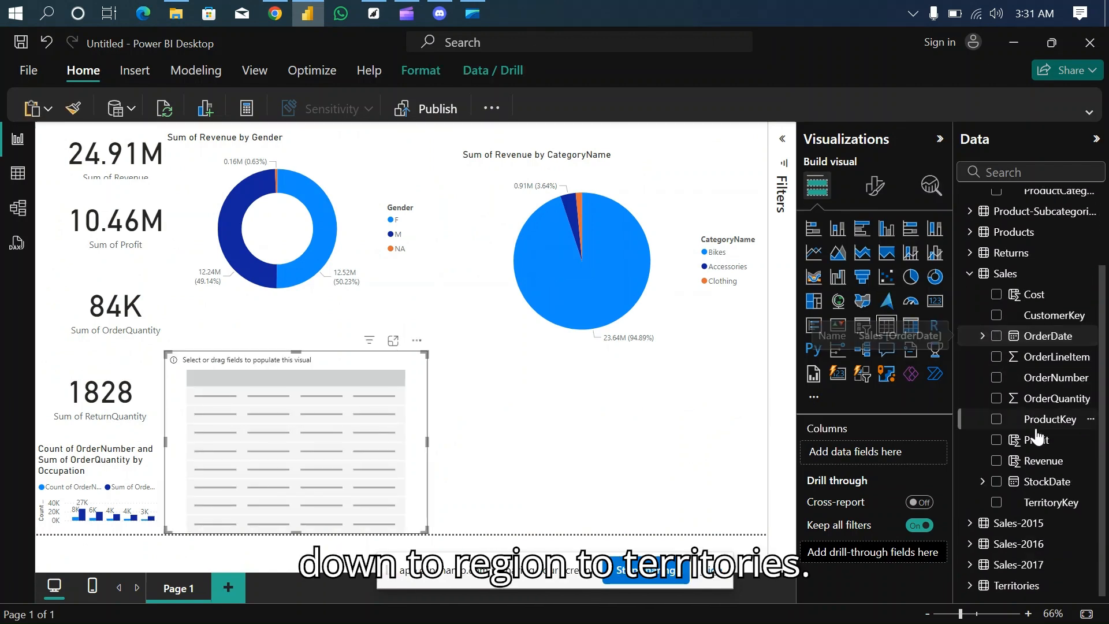
left_click(970, 585)
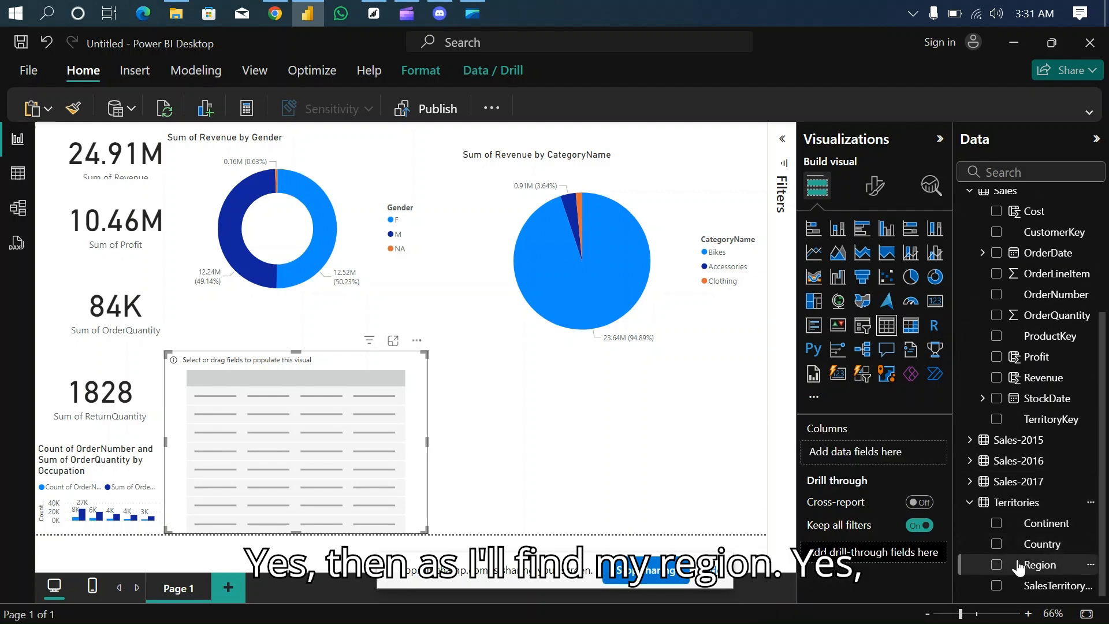
left_click(997, 564)
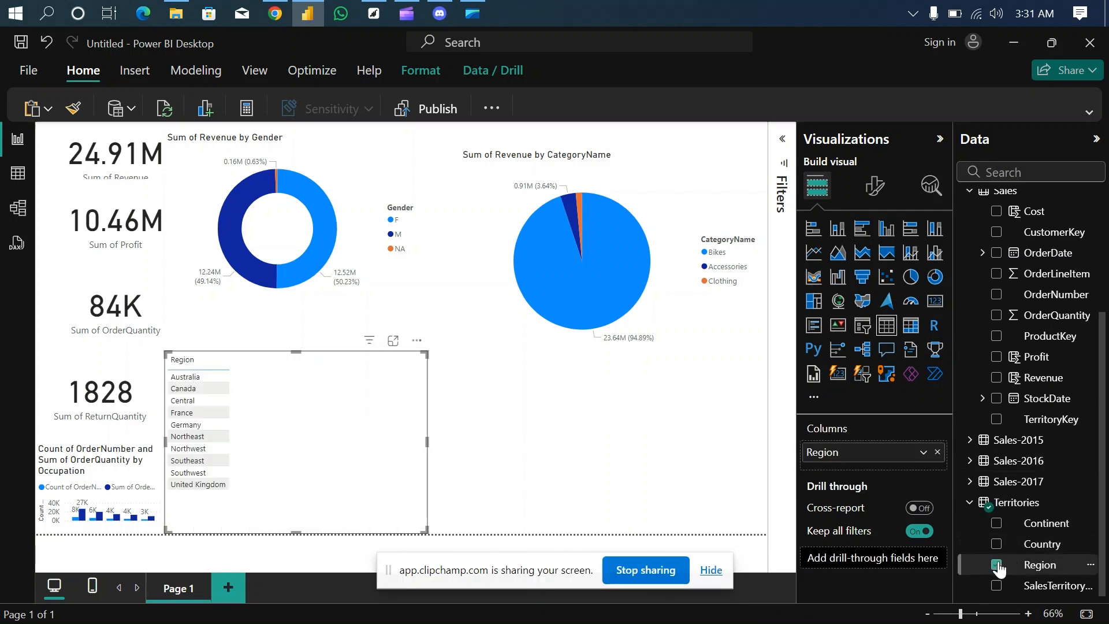
left_click(996, 378)
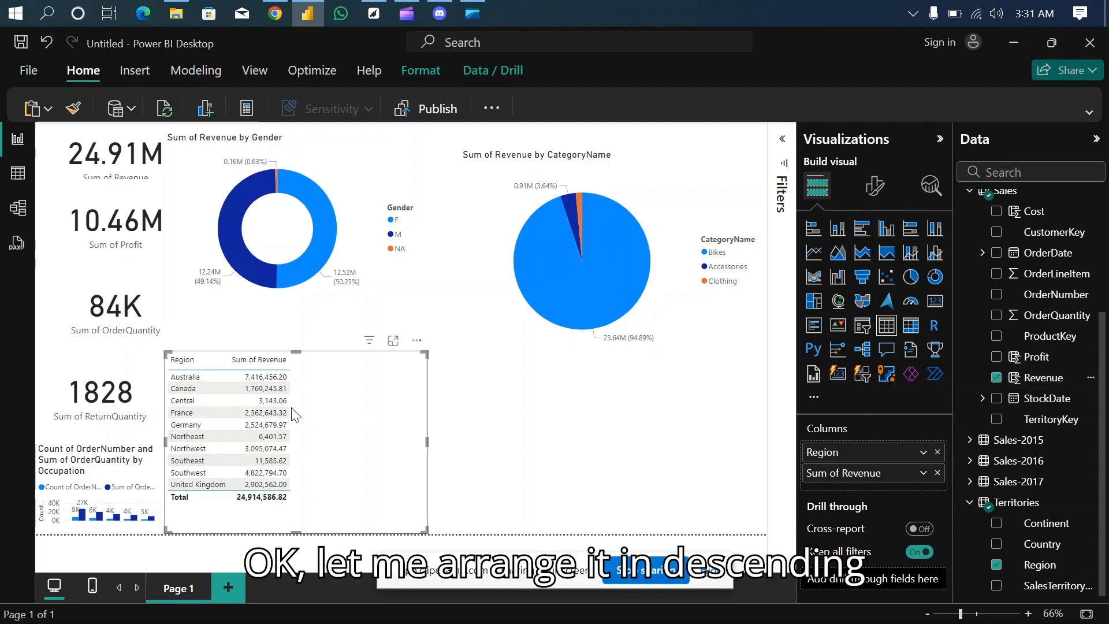
- Sort the region table by descending revenue and convert it to a stacked bar chart
left_click(236, 361)
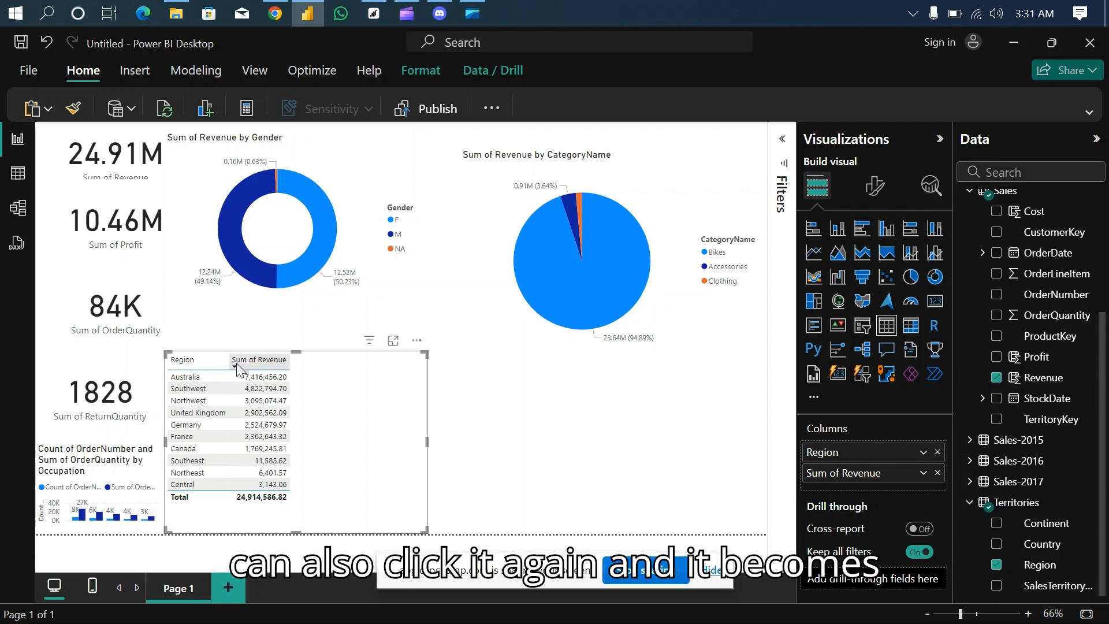
left_click(237, 364)
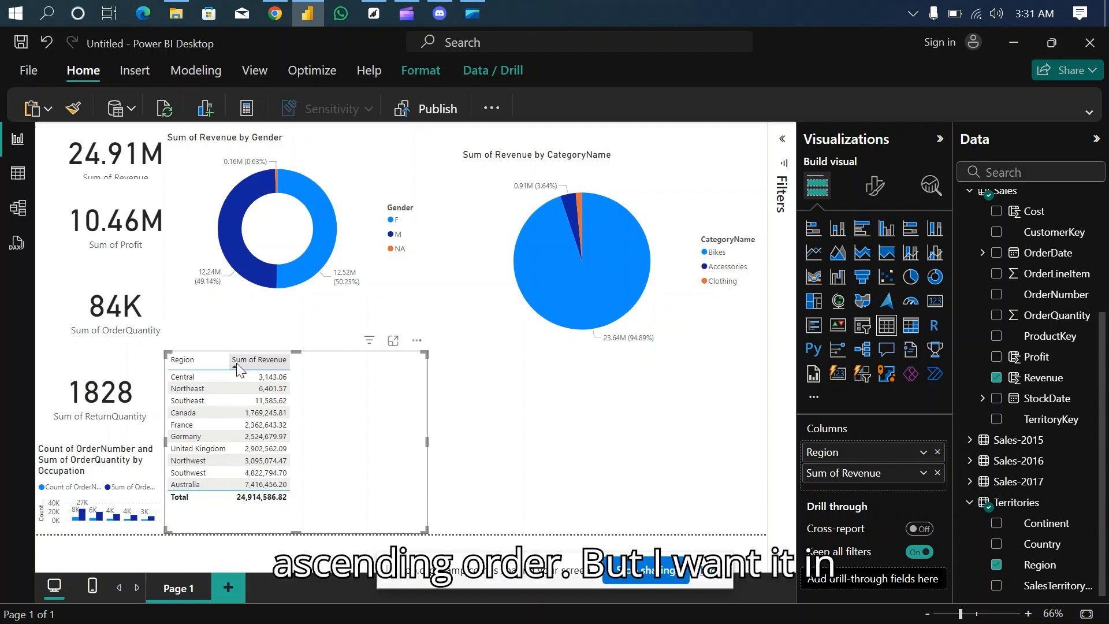
left_click(237, 364)
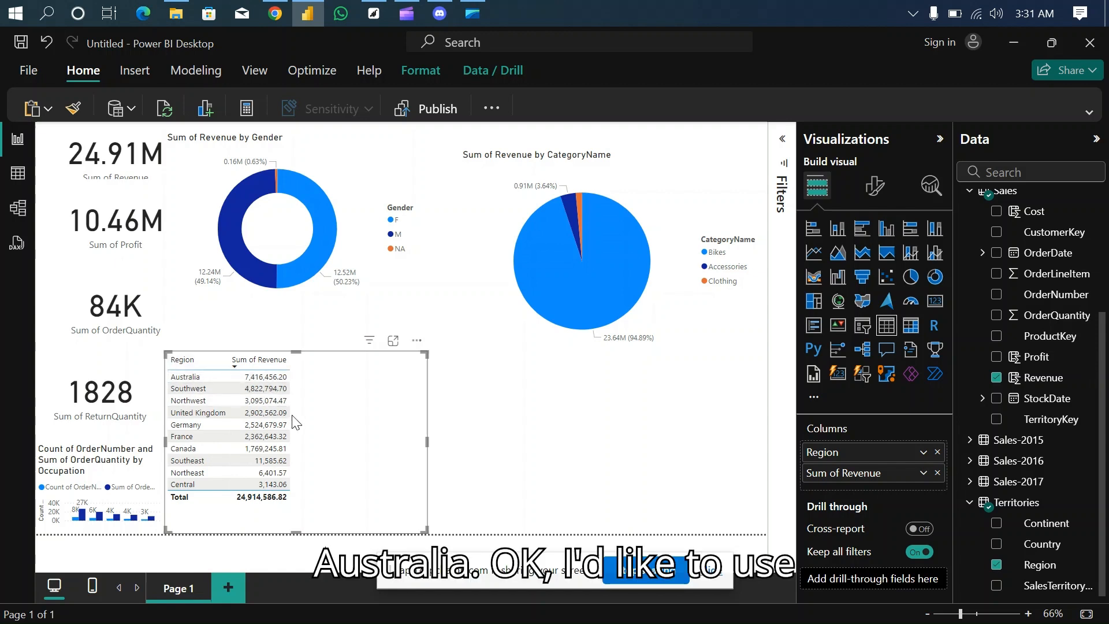
left_click(862, 230)
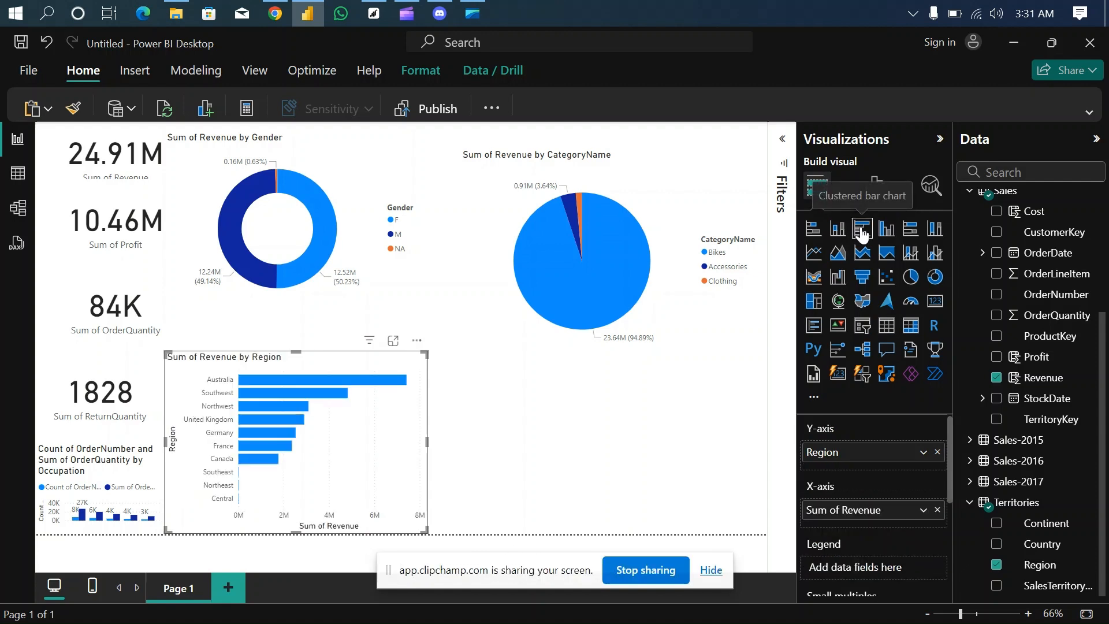
left_click(815, 230)
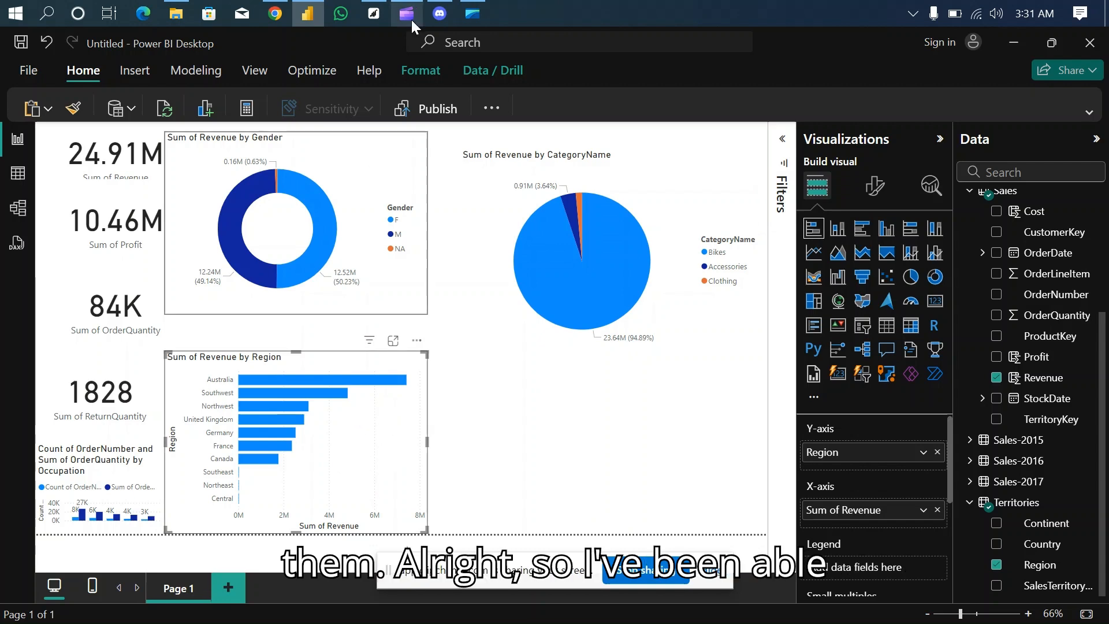
- Check the Sales trend question in the Chrome PDF and return to the Power BI report
left_click(273, 15)
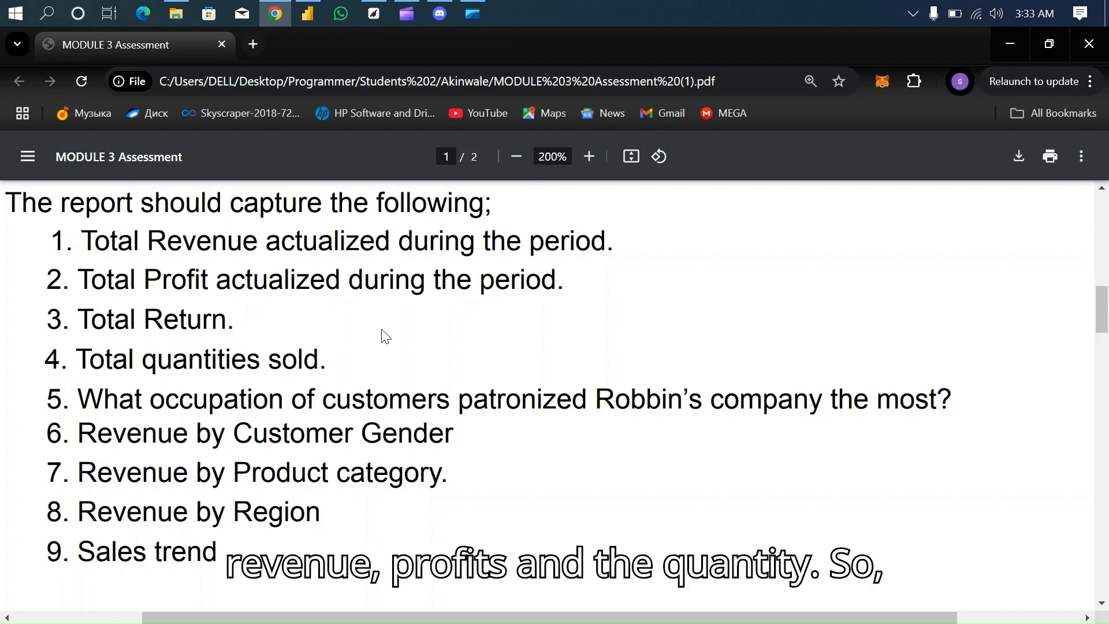
left_click(309, 13)
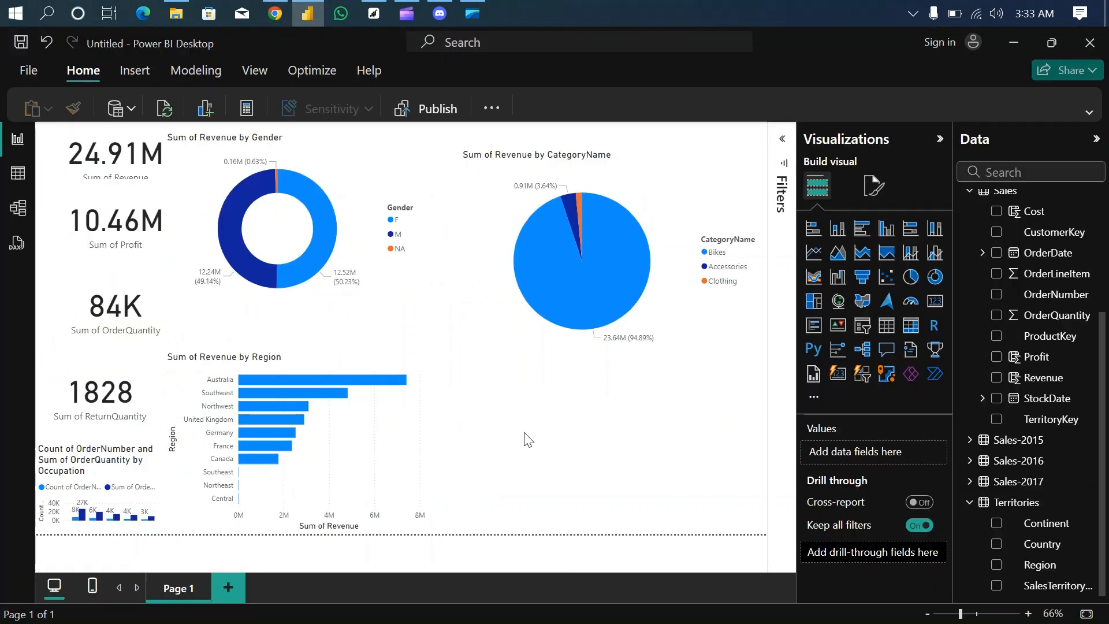
left_click(888, 325)
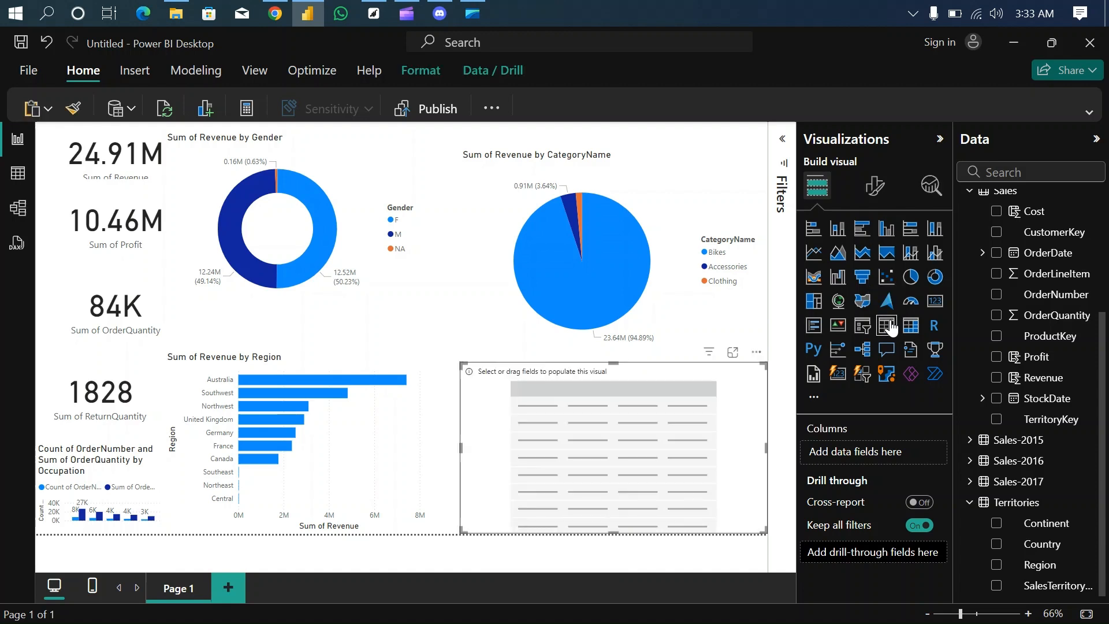
left_click(761, 351)
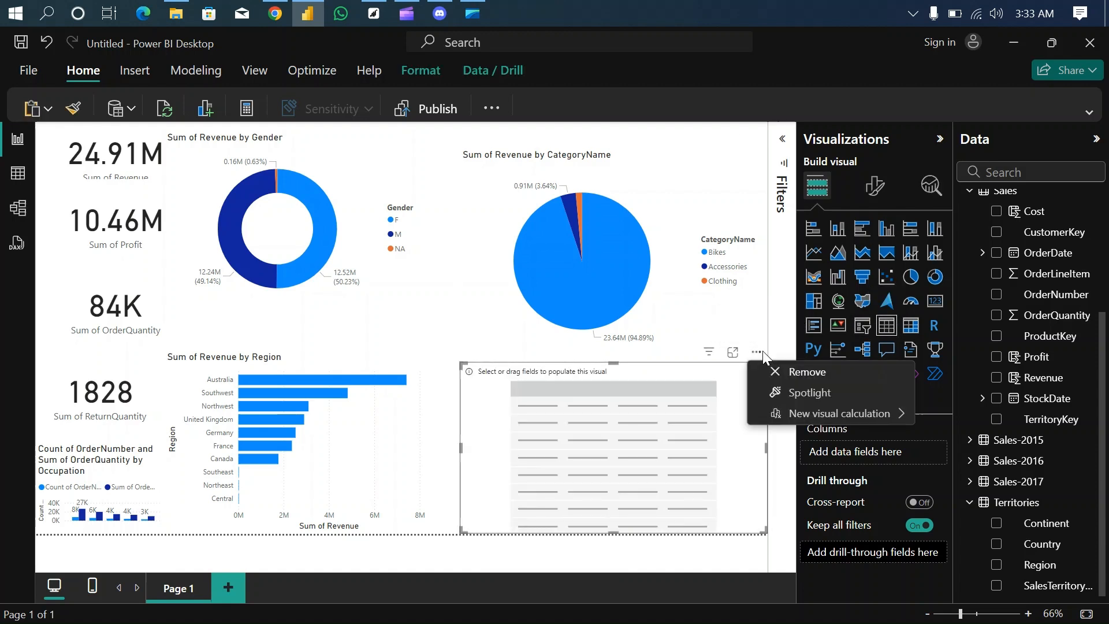
left_click(799, 373)
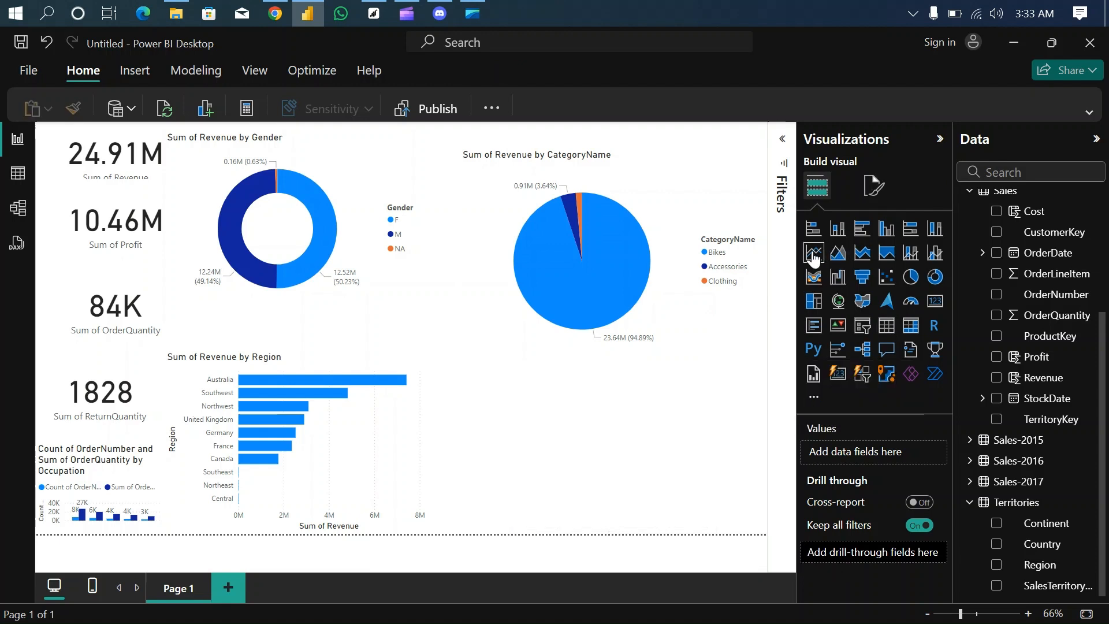
- Add a line chart below the category pie chart, open it in focus mode and plot the OrderDate hierarchy's Year on the X-axis
left_click(813, 257)
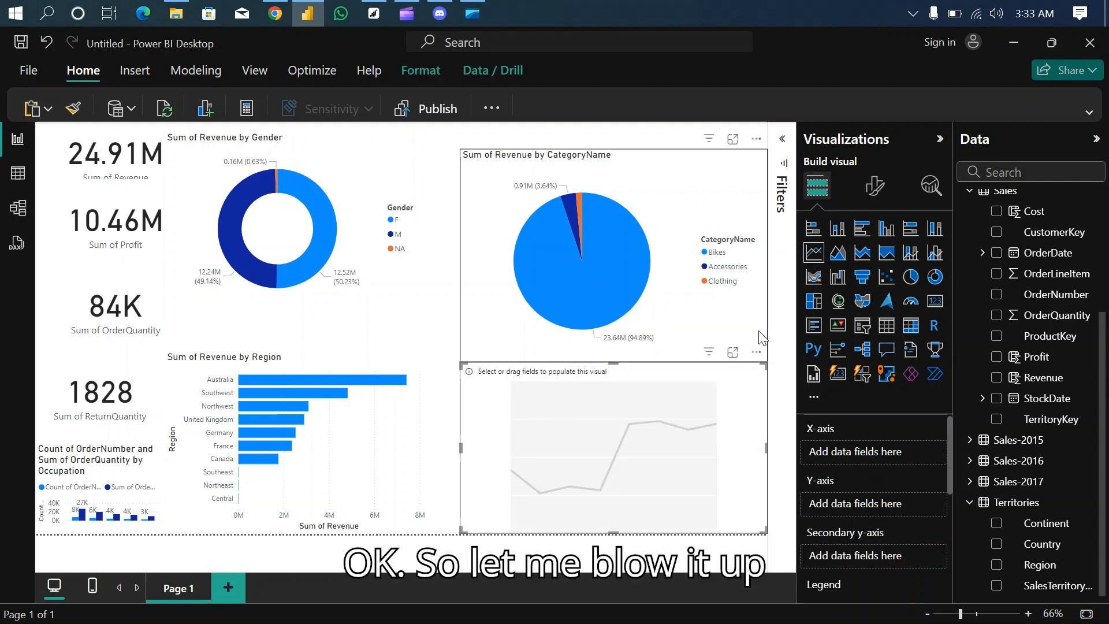
left_click(732, 353)
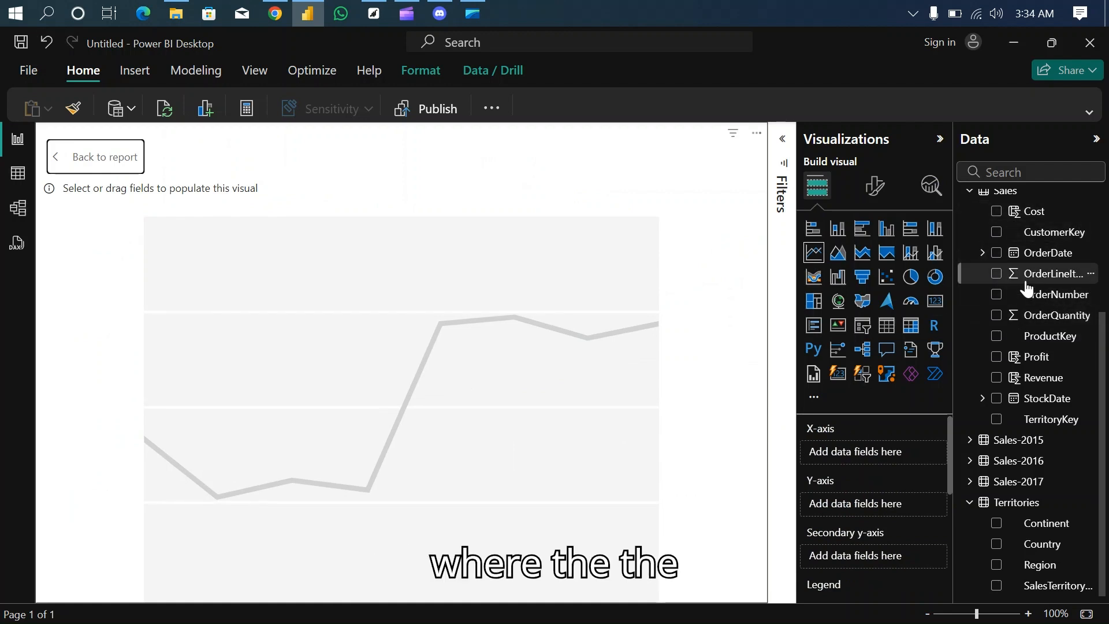
left_click(983, 253)
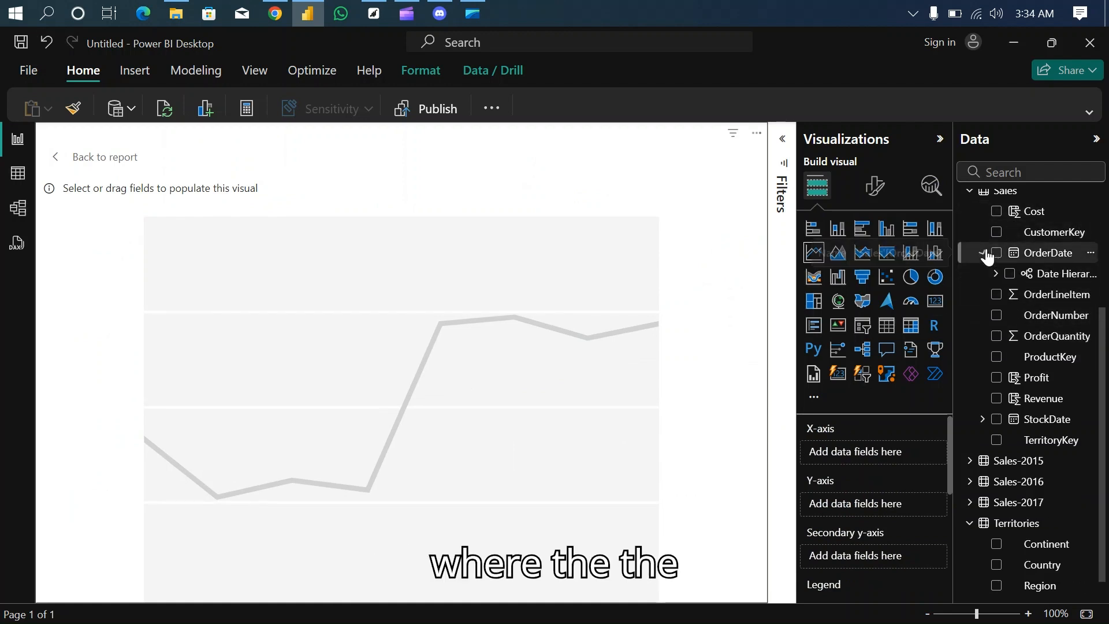
left_click(996, 275)
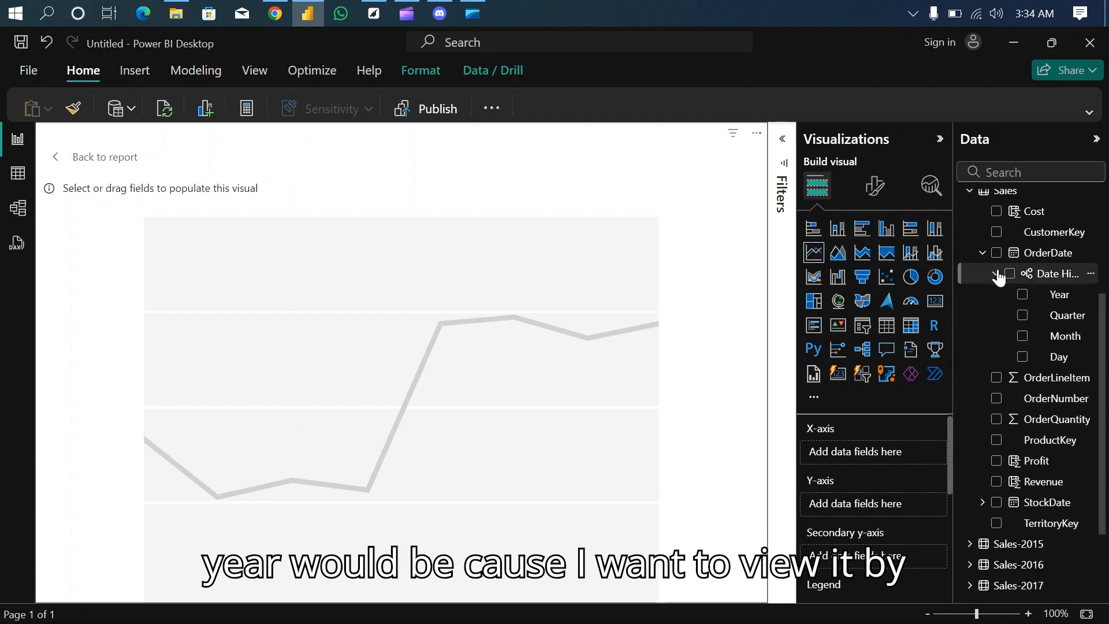
left_click_drag(1058, 296, 882, 456)
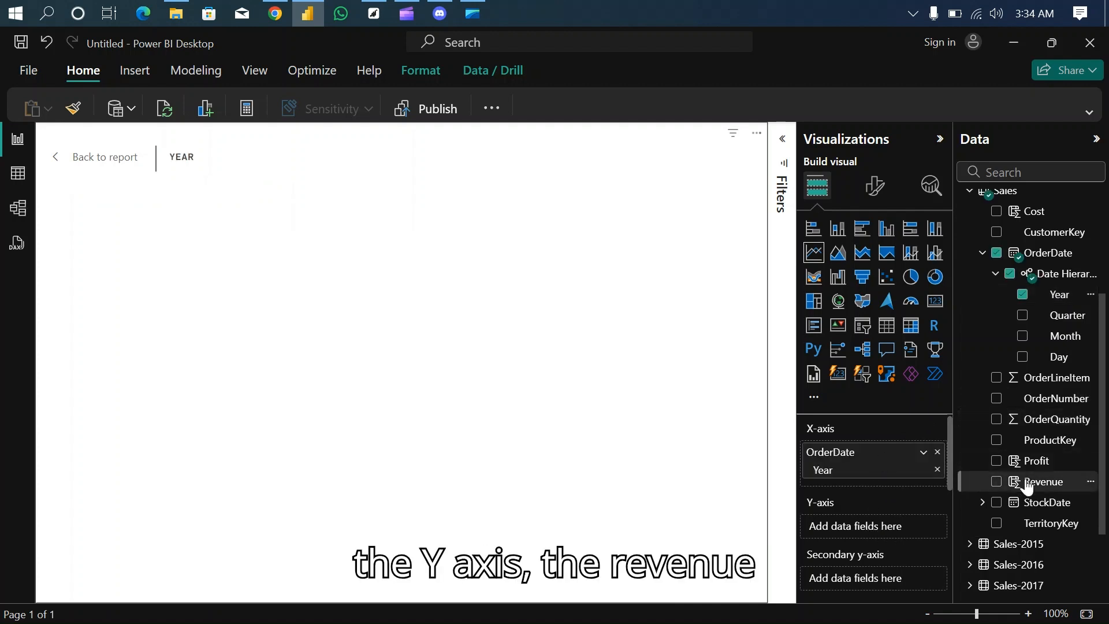
- Plot the Sales table's Revenue and Profit on the line chart's Y-axis
left_click_drag(1026, 486, 868, 526)
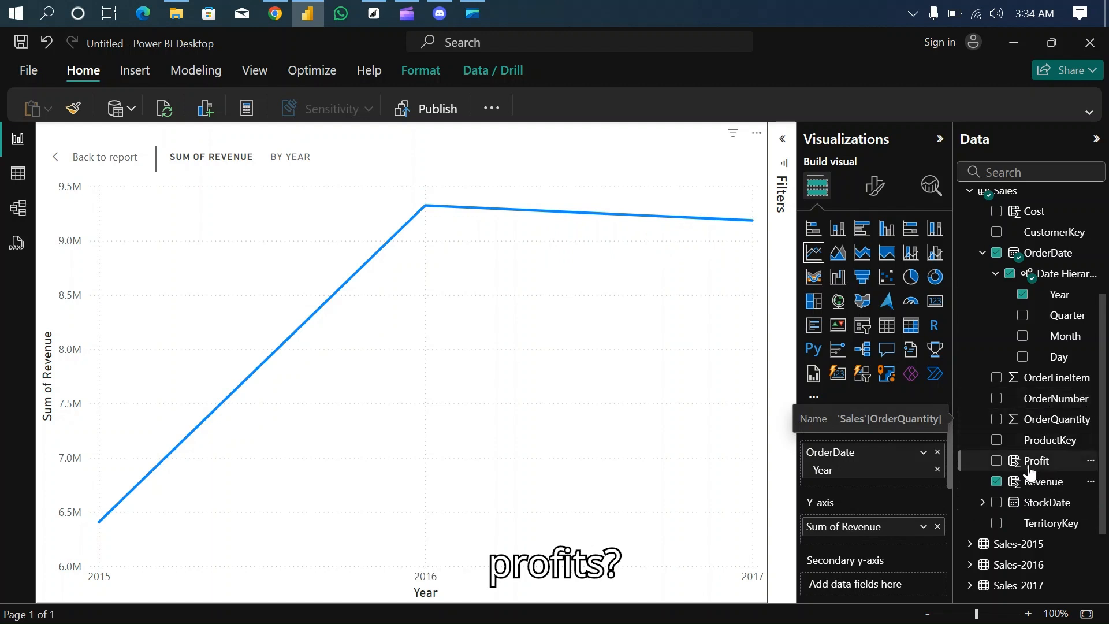
left_click_drag(1033, 460, 879, 540)
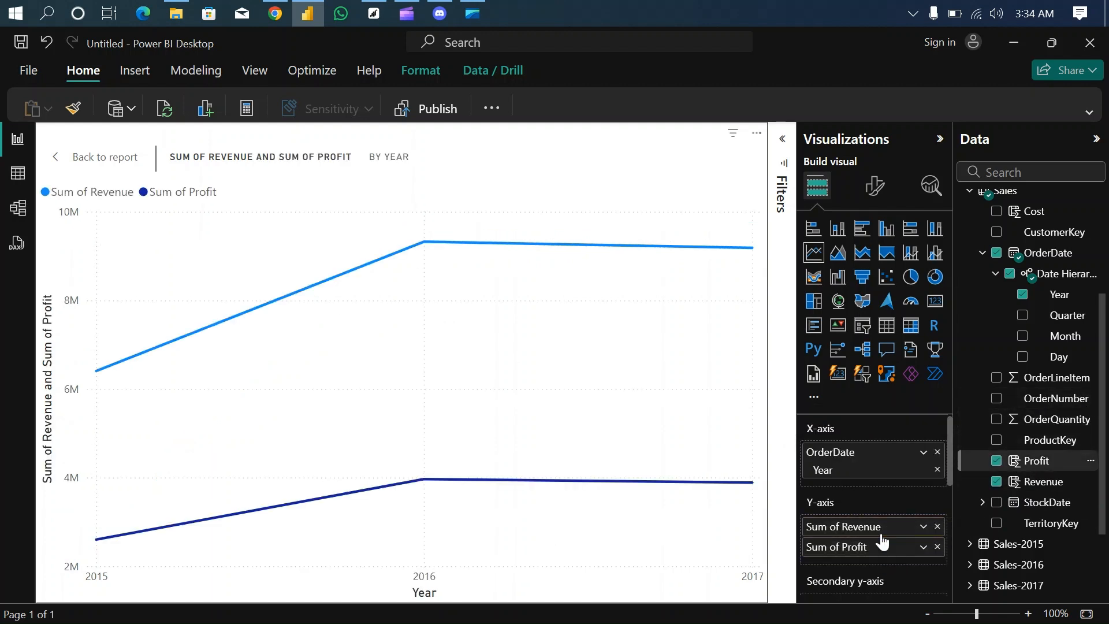
mouse_move(599, 540)
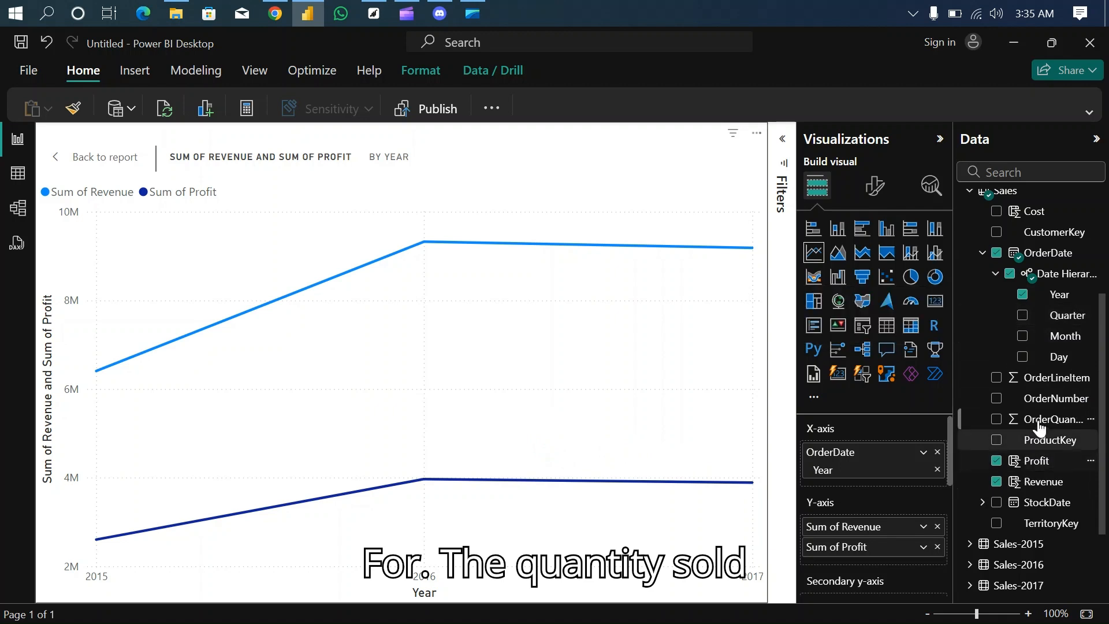
- Add the Sales table's OrderQuantity to the line chart's secondary y-axis
left_click_drag(1045, 424, 888, 592)
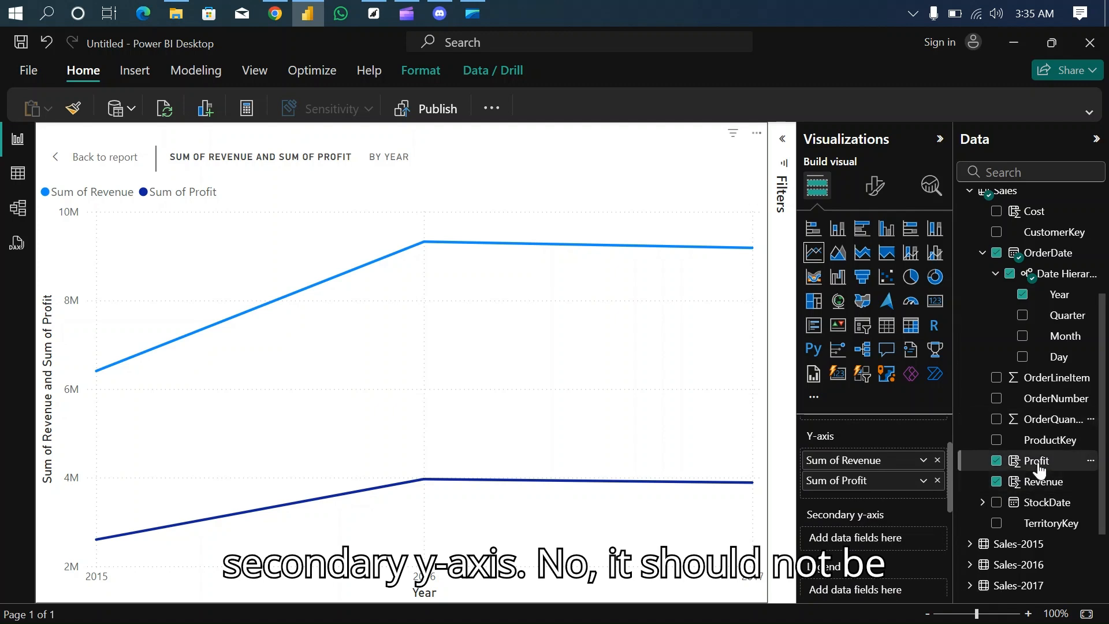
left_click_drag(1064, 418, 905, 538)
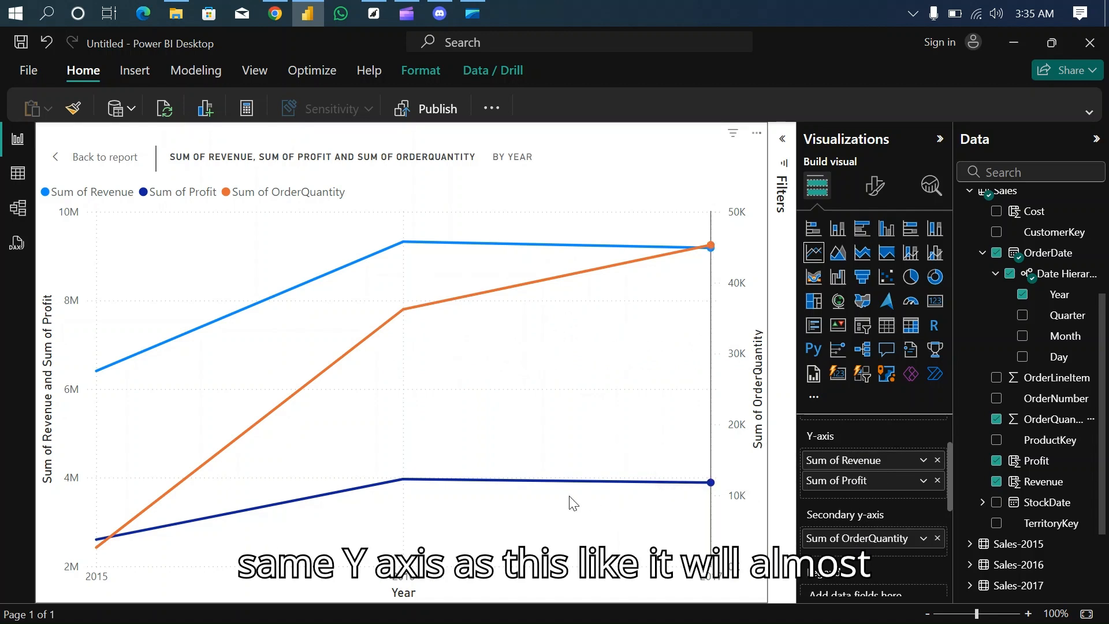
mouse_move(500, 497)
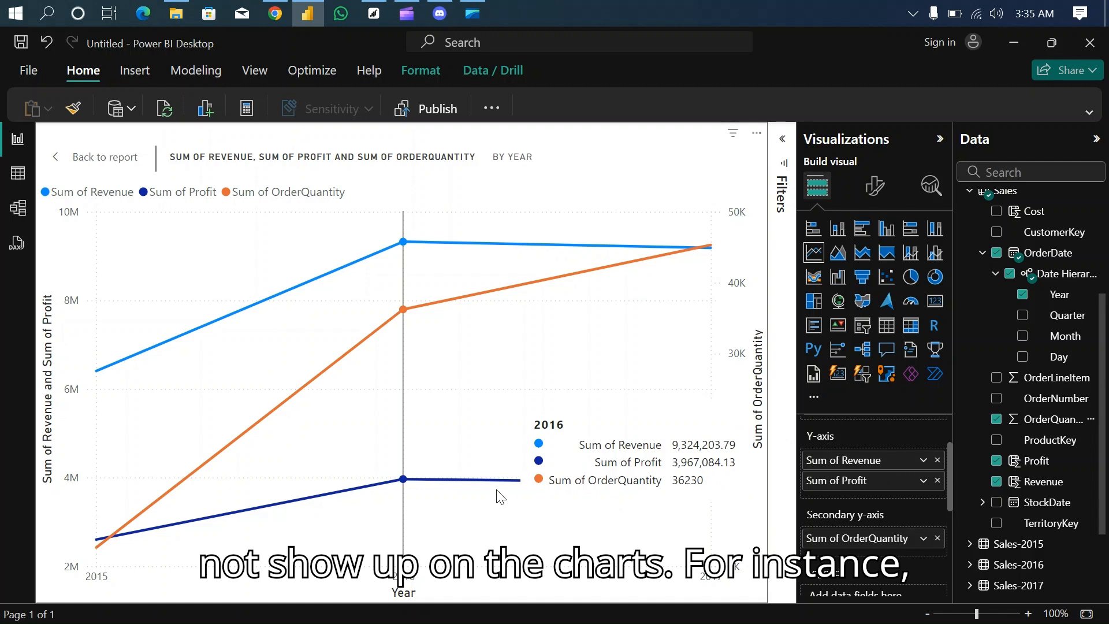
- Try OrderQuantity on the primary Y-axis alongside revenue and profit, and move it back to the secondary y-axis
left_click(937, 543)
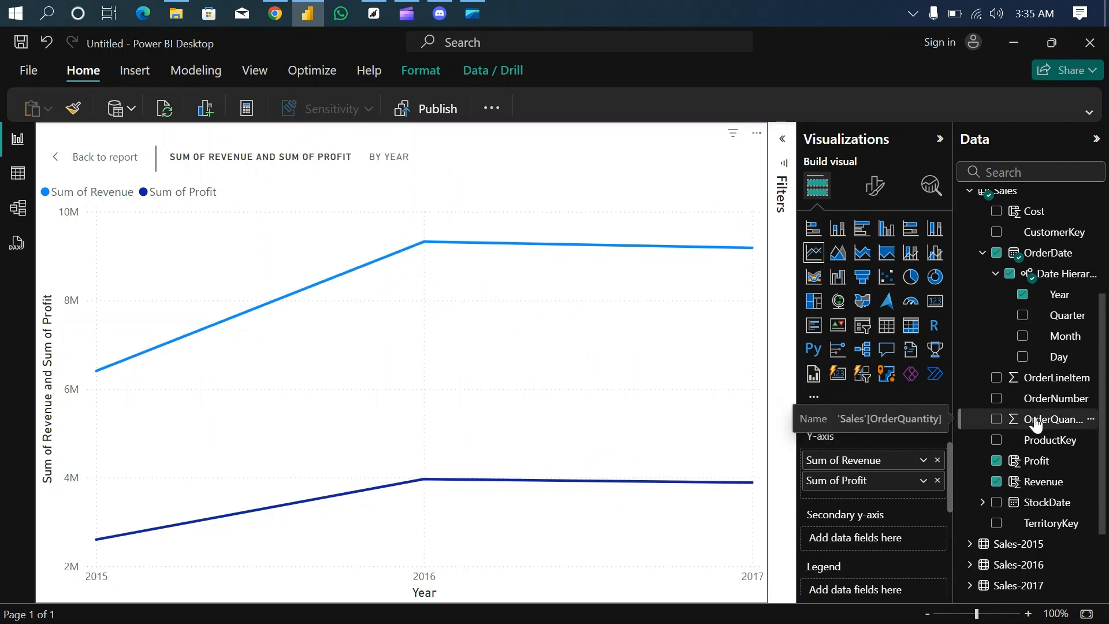
left_click_drag(1036, 423, 879, 494)
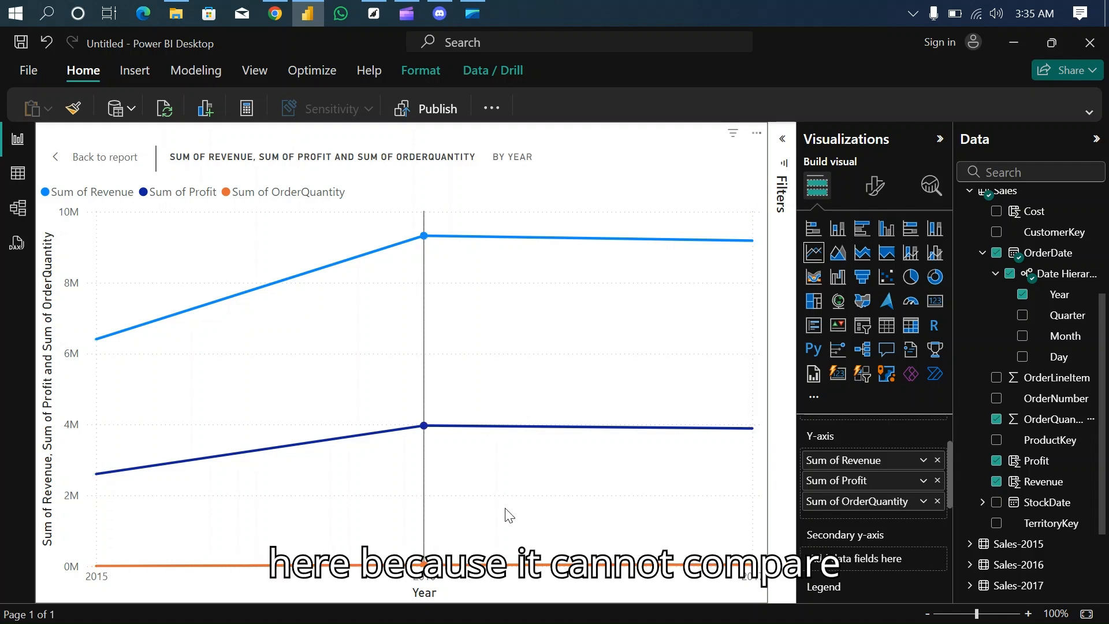
mouse_move(466, 392)
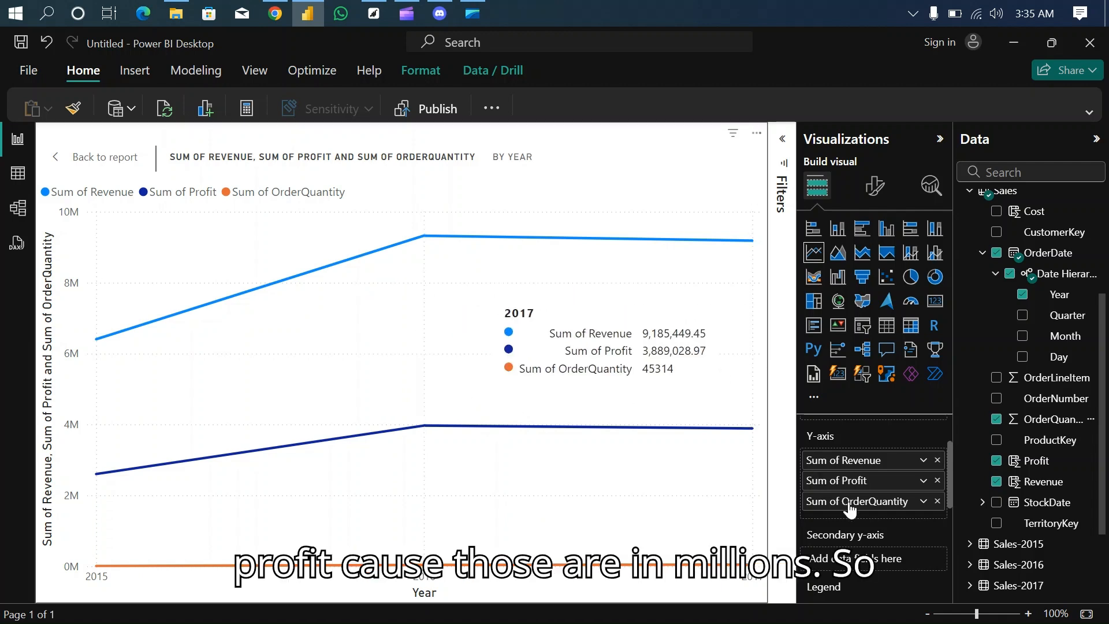
left_click_drag(866, 504, 868, 558)
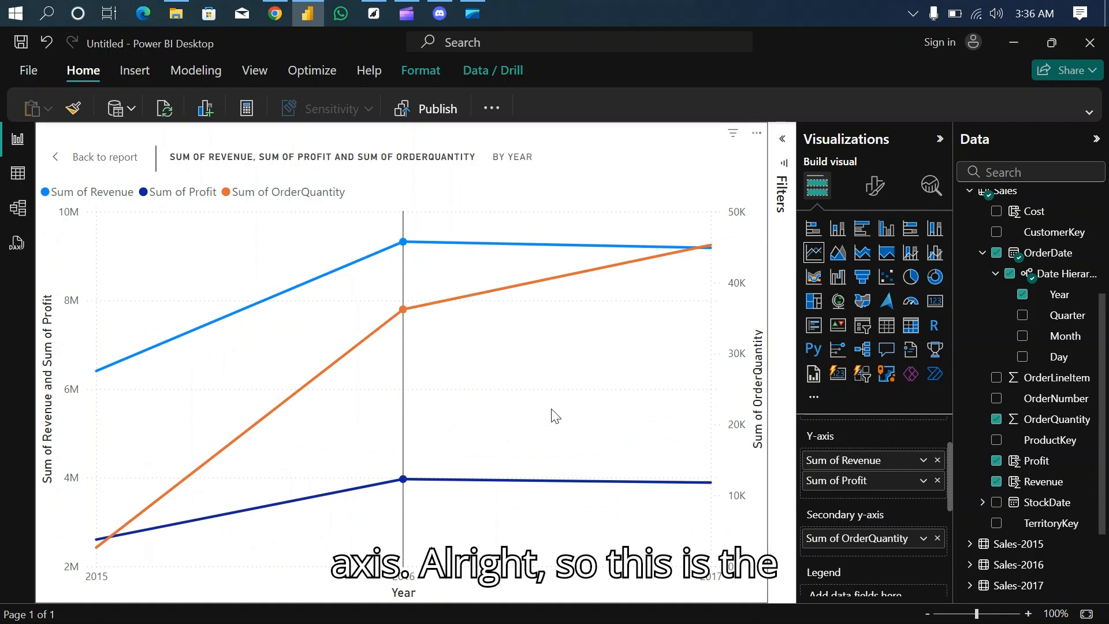
- Return from the focused line chart to the full report page and switch to Chrome
left_click(95, 165)
left_click(95, 164)
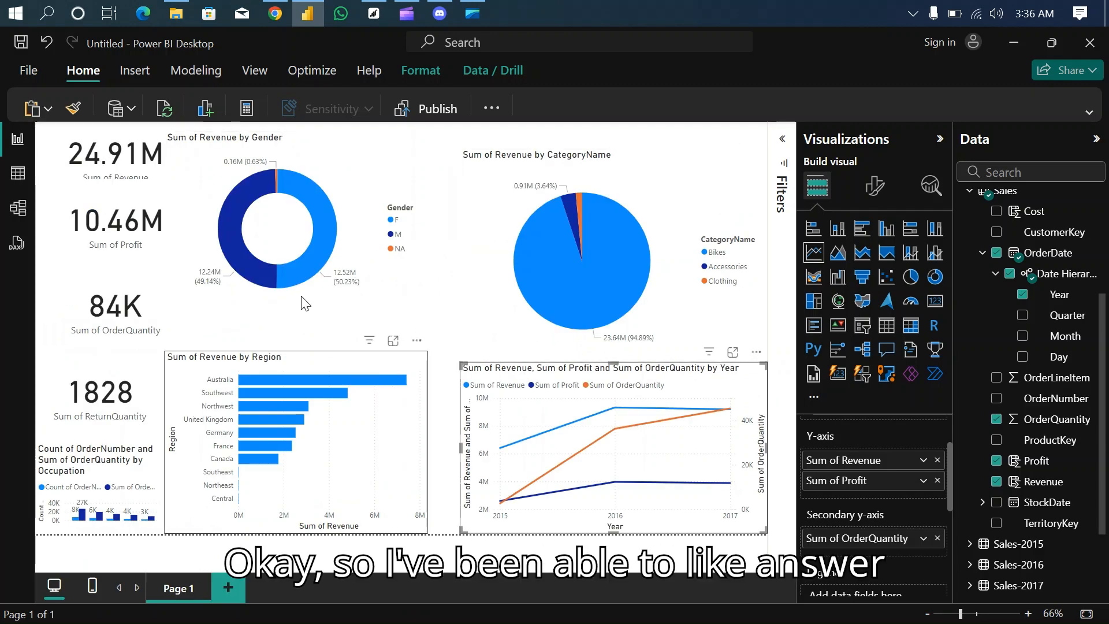
left_click(276, 13)
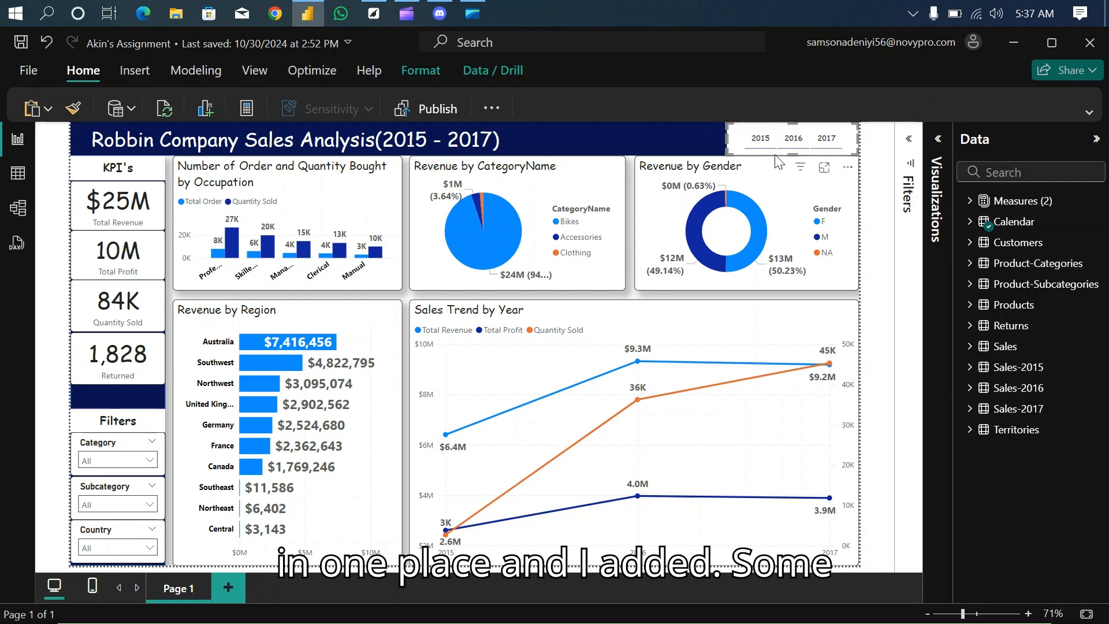
- Try the year slicer on the Robbin Company Sales Analysis dashboard by selecting 2017 and clearing the selection
left_click(800, 144)
left_click(836, 145)
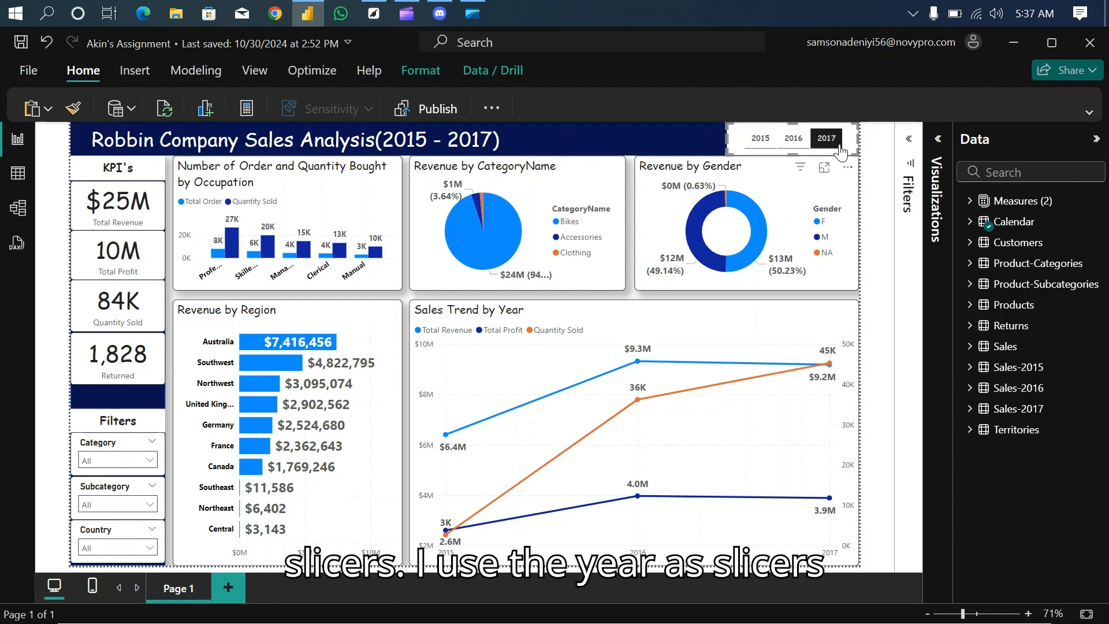
left_click(839, 146)
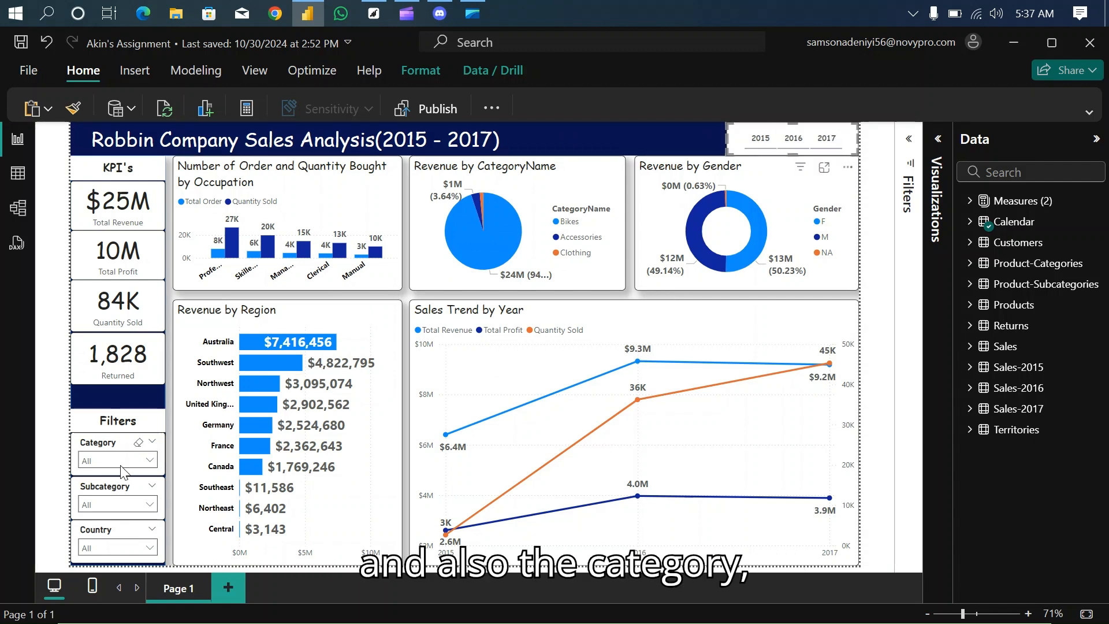